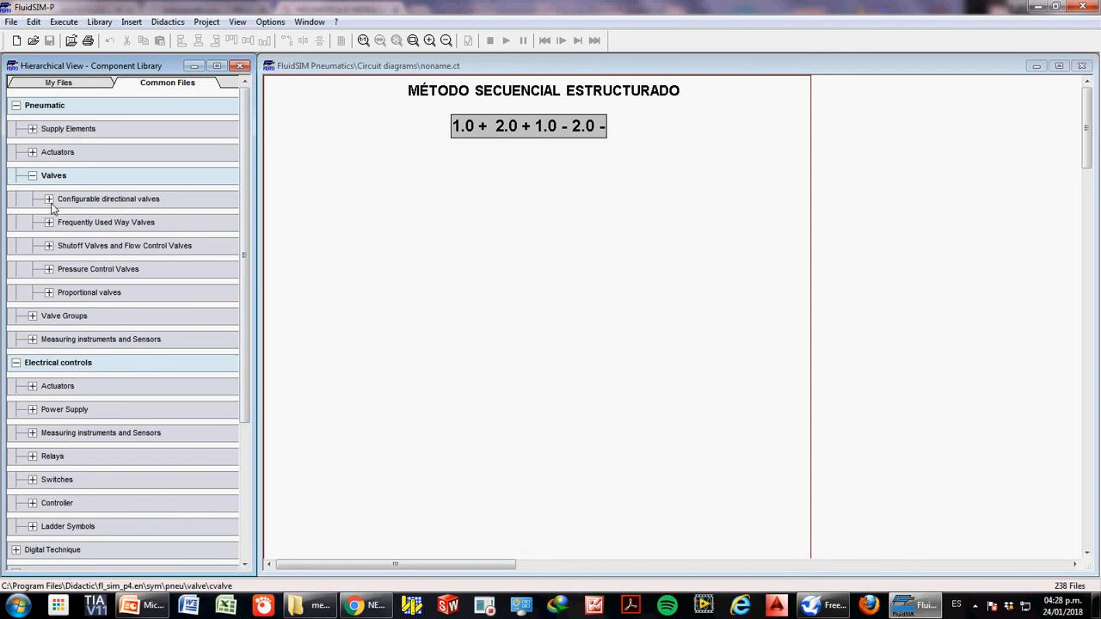
- Place a double acting cylinder below the sequence text and a configurable 5/n way valve beneath it
left_click(32, 153)
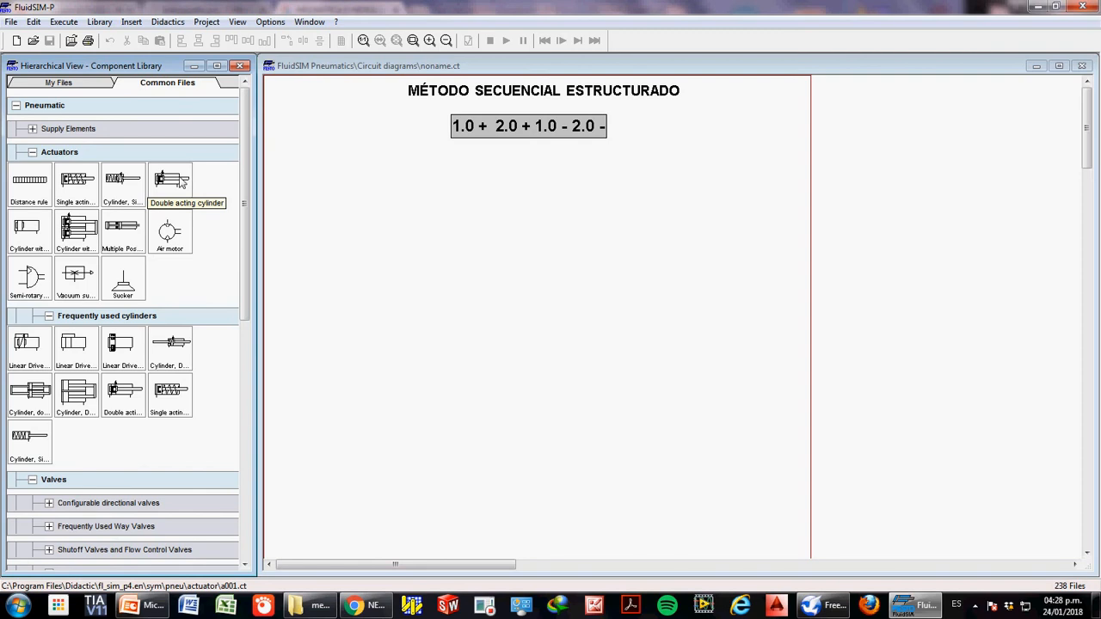
left_click_drag(176, 185, 393, 199)
left_click(32, 152)
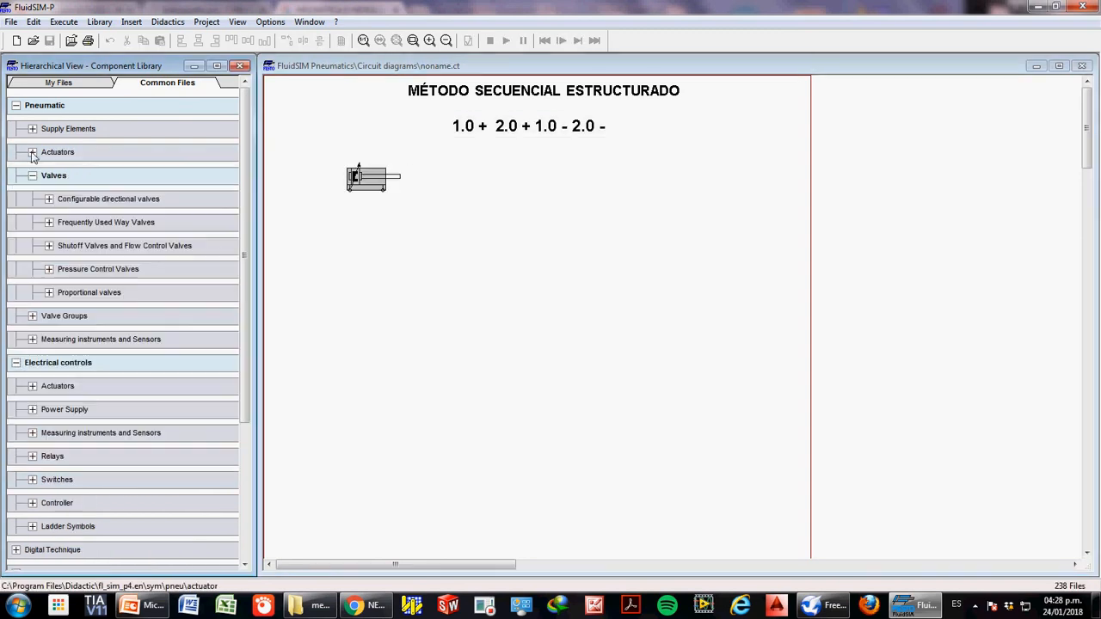
left_click(48, 200)
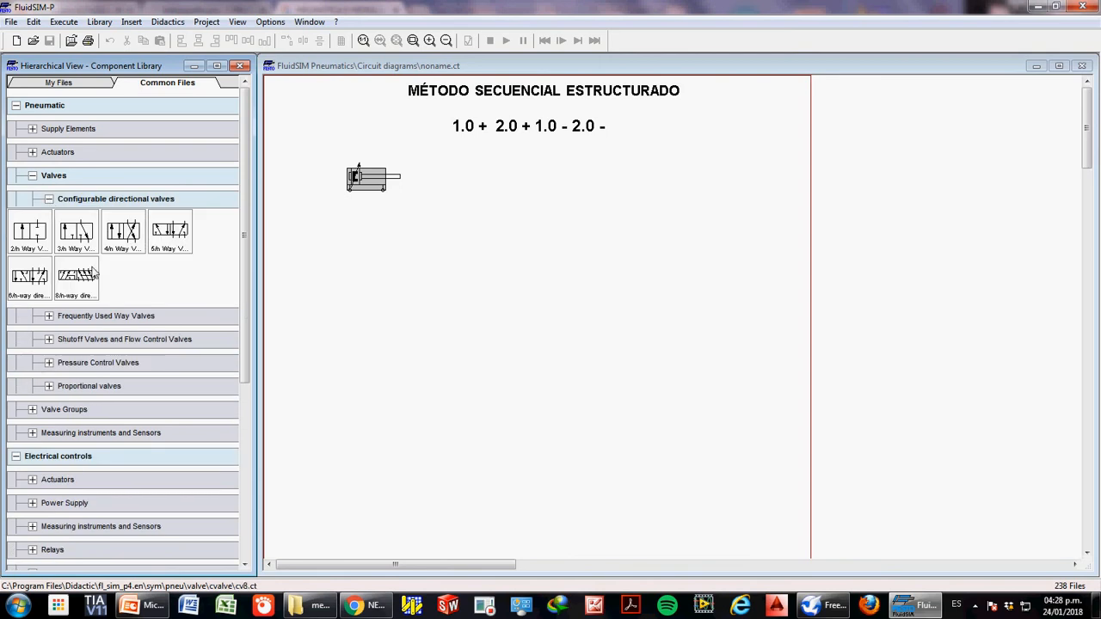
left_click_drag(168, 231, 375, 240)
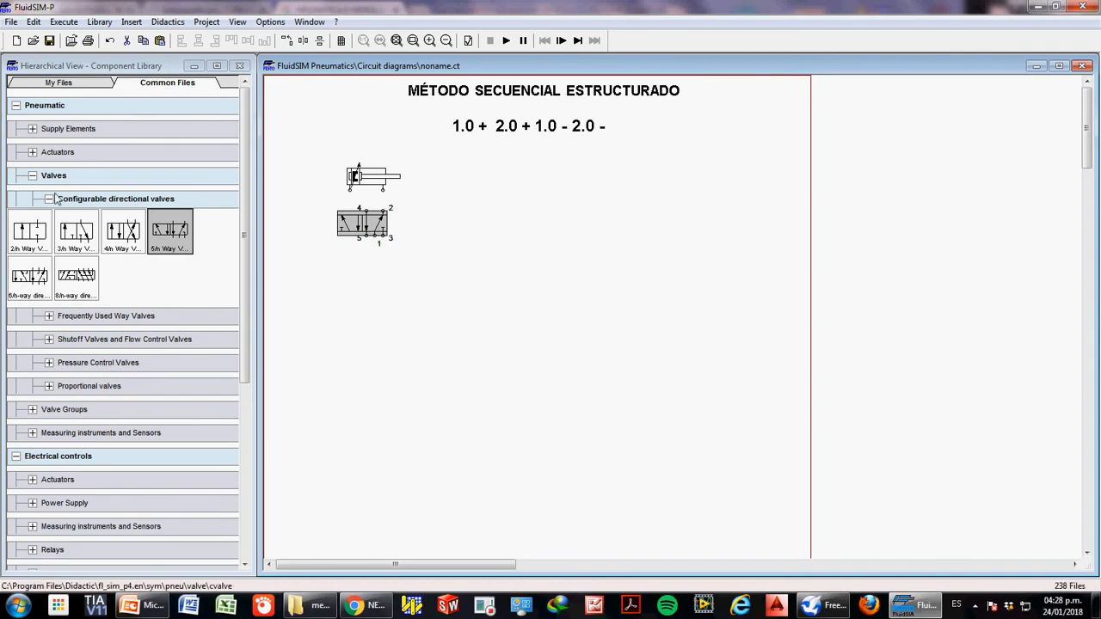
- Place a compressed air supply below the 5/n way valve and connect it to the valve's port 1
left_click(33, 129)
left_click_drag(29, 162, 386, 284)
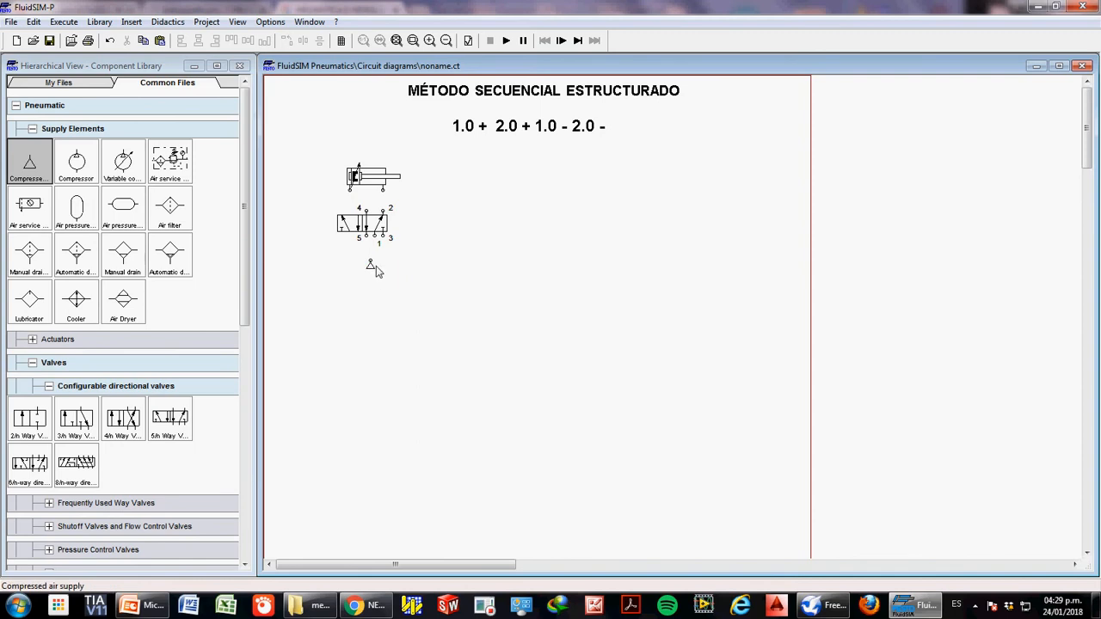
left_click_drag(371, 260, 378, 244)
- Set silencer terminators on the valve's exhaust ports 3 and 5, and connect ports 4 and 2 to the cylinder
double_click(391, 245)
left_click(561, 337)
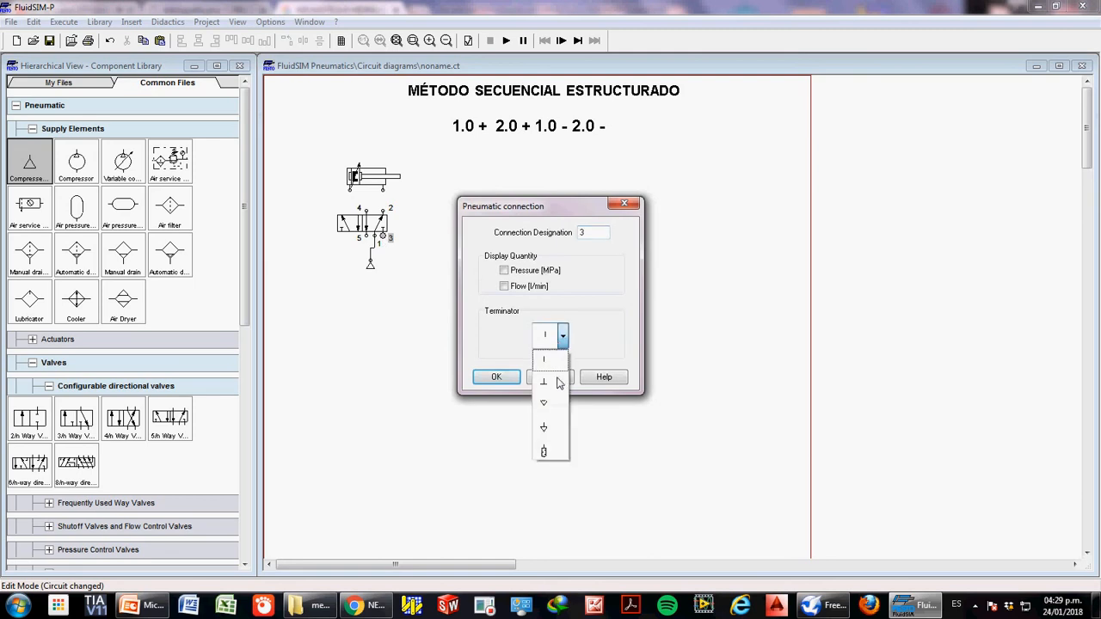
left_click(543, 452)
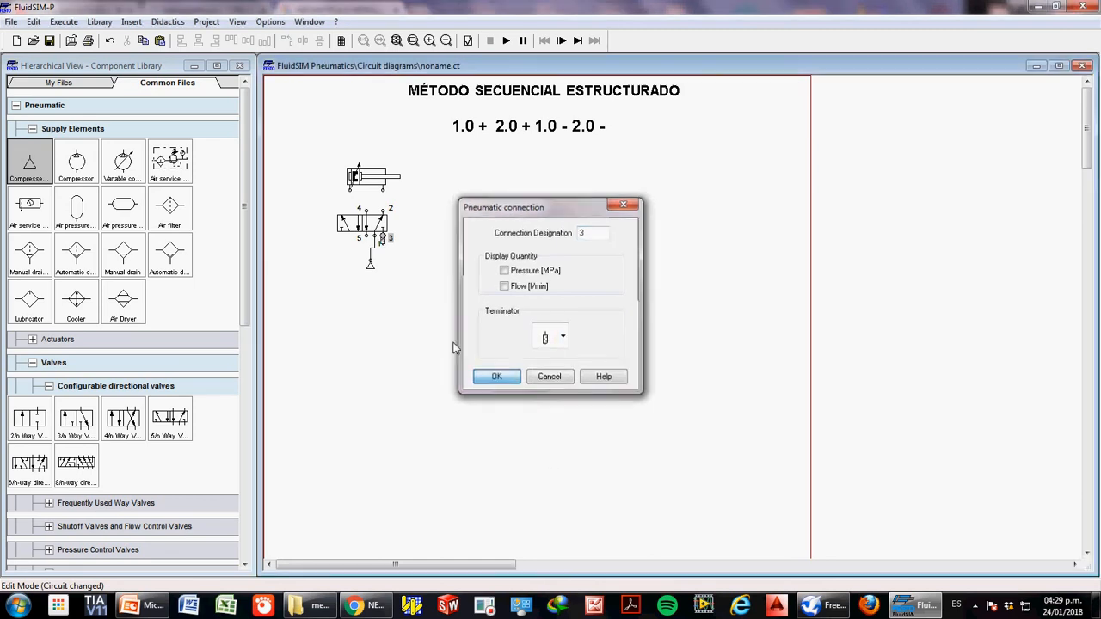
double_click(368, 237)
left_click(551, 344)
left_click(544, 450)
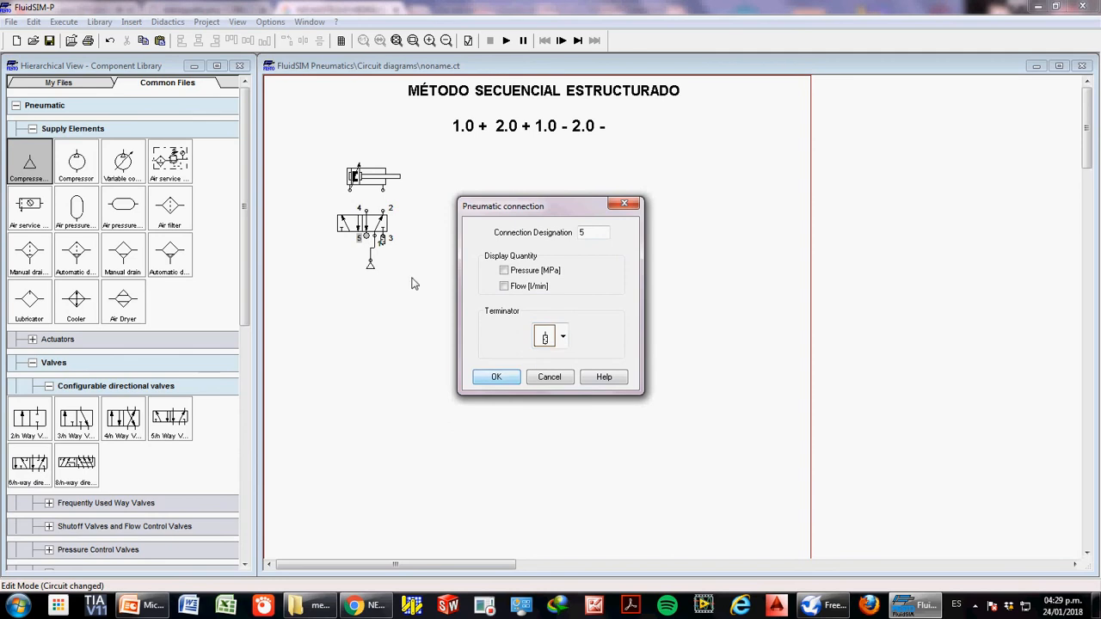
left_click(496, 379)
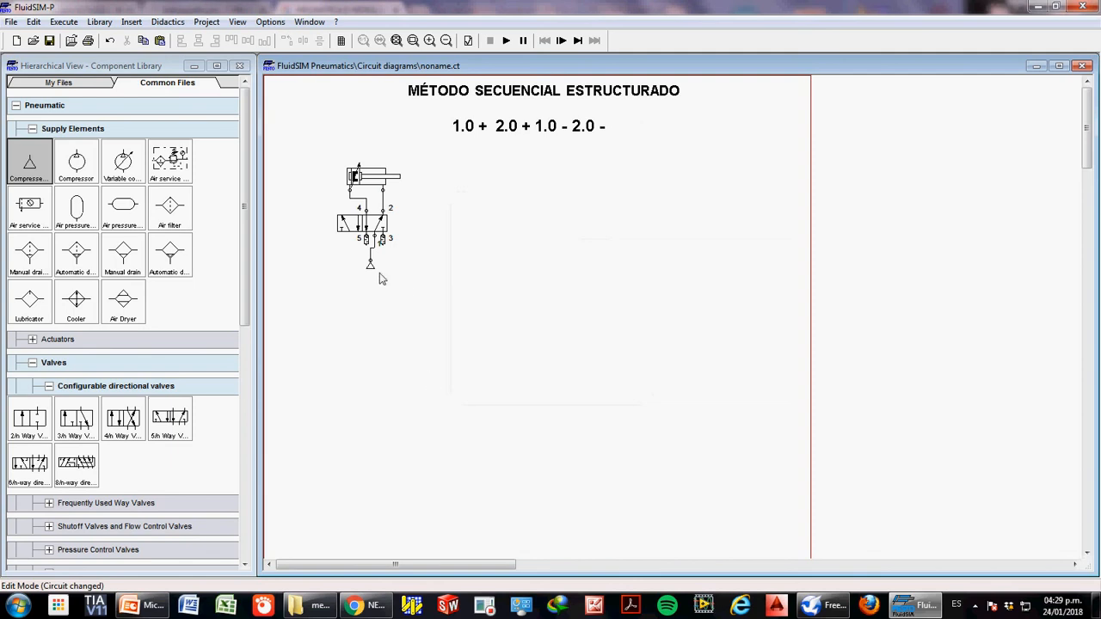
- Configure the 5/n way valve with solenoid actuation on both sides and the second valve body as initial position
double_click(365, 231)
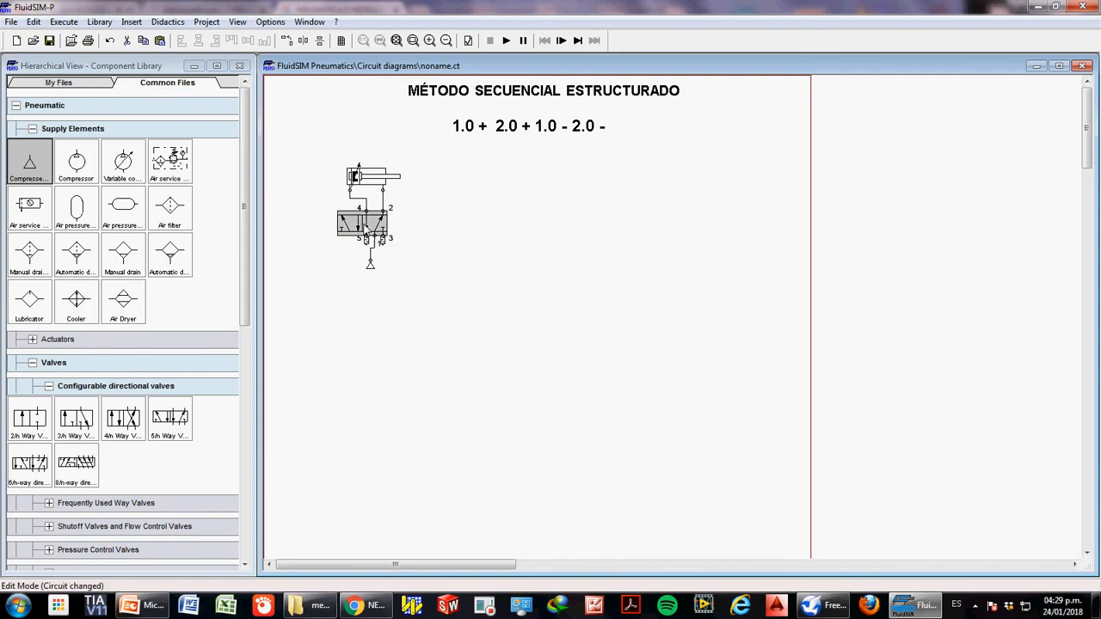
left_click(457, 307)
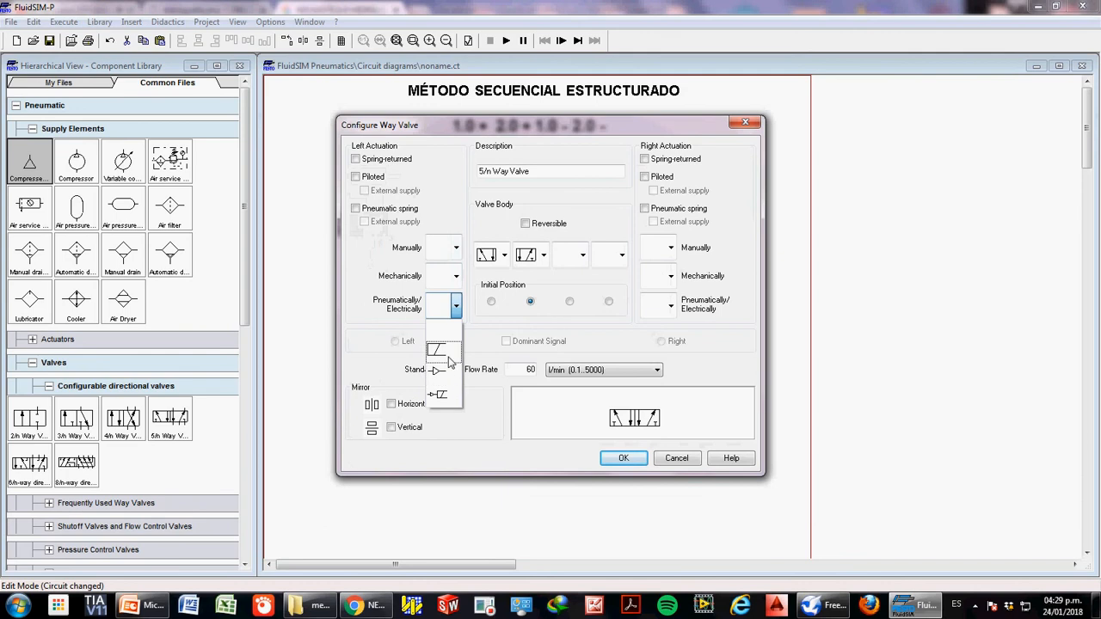
left_click(448, 352)
left_click(670, 306)
left_click(670, 352)
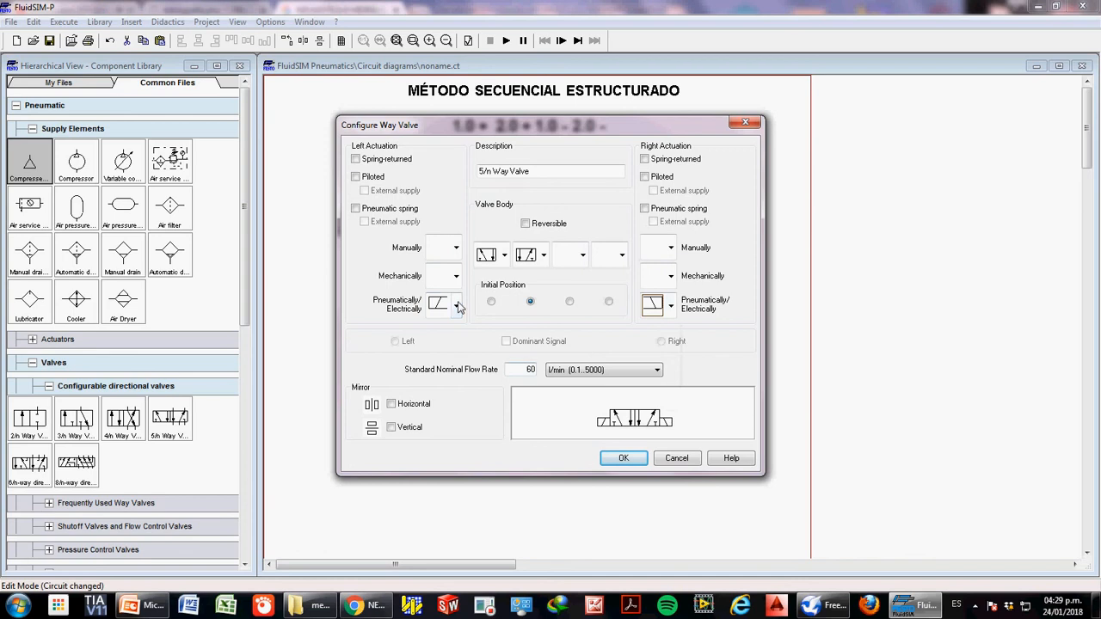
left_click(530, 302)
left_click(624, 458)
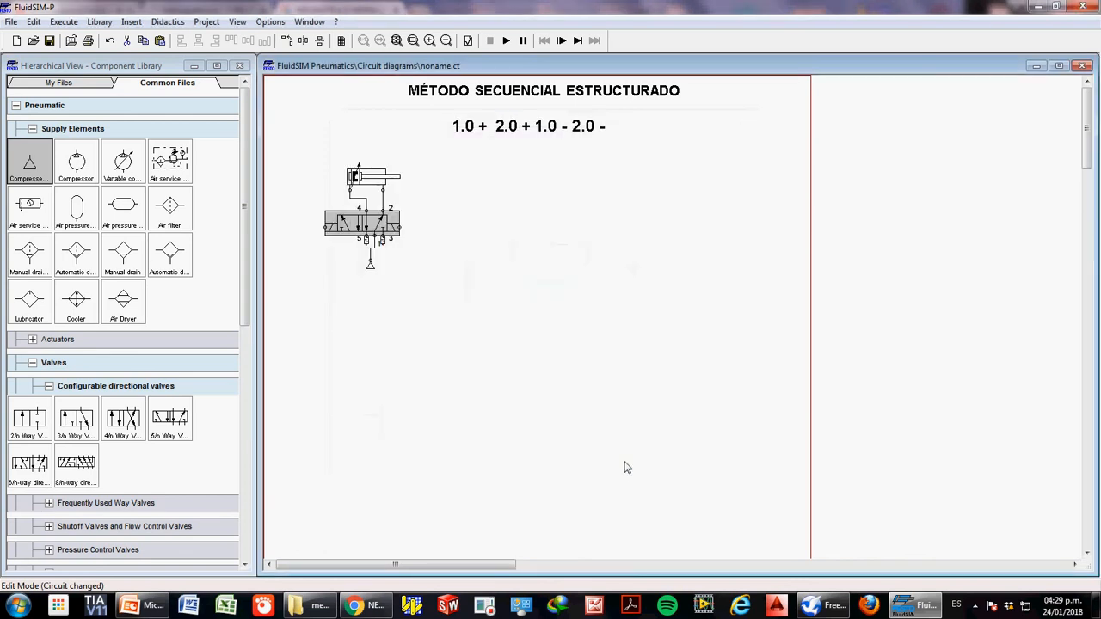
- Label the cylinder 1.0 and define its actuating labels 1S1 at 0 mm and 1S2 at 100 mm
double_click(367, 179)
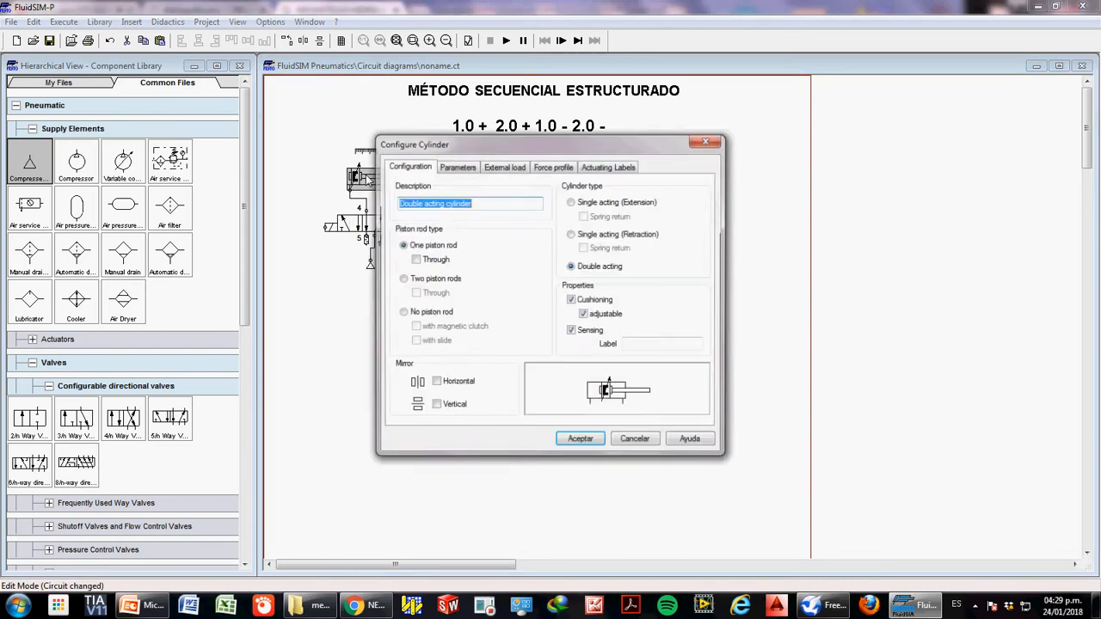
left_click(665, 347)
type("1.0")
left_click(610, 166)
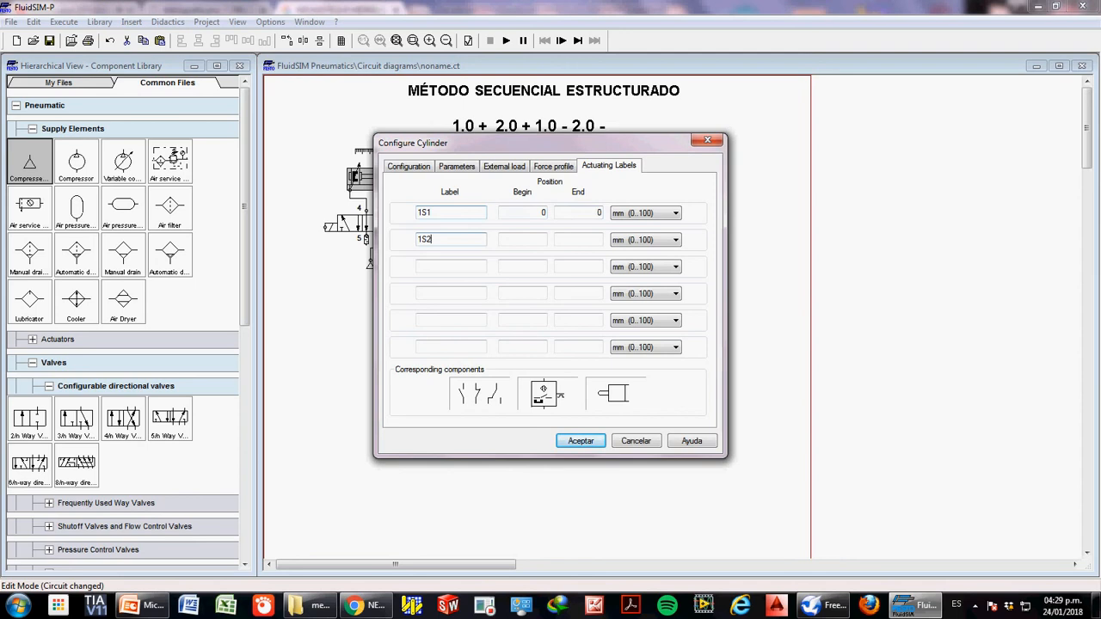
left_click(526, 240)
left_click(581, 440)
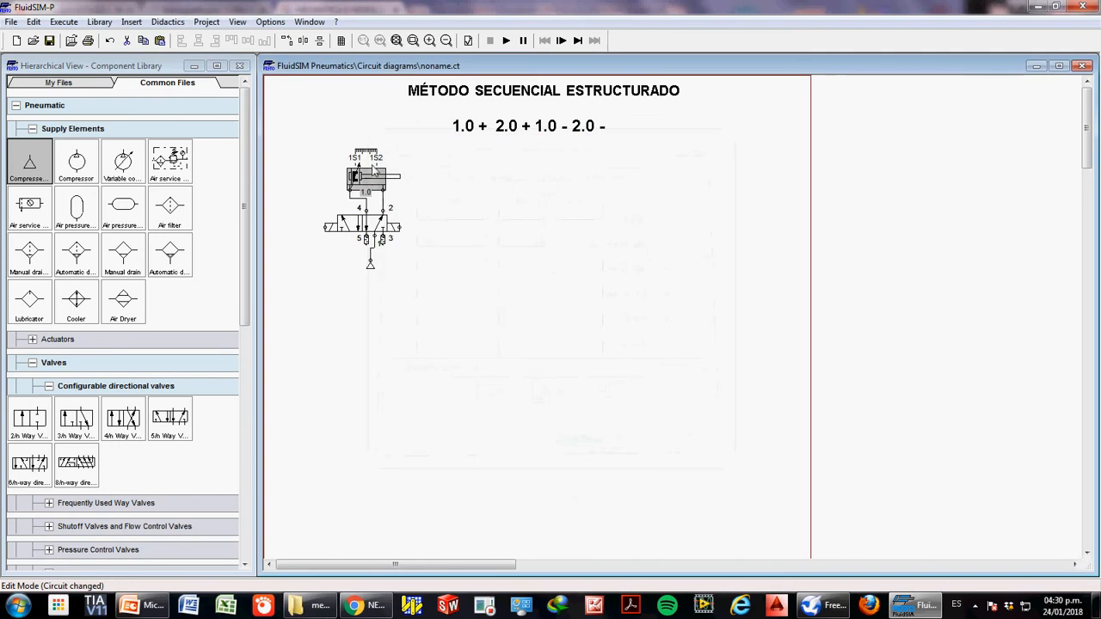
- Move the distance rule beside the piston rod, then duplicate the whole cylinder circuit and place the copy to its right
left_click_drag(368, 158, 315, 291)
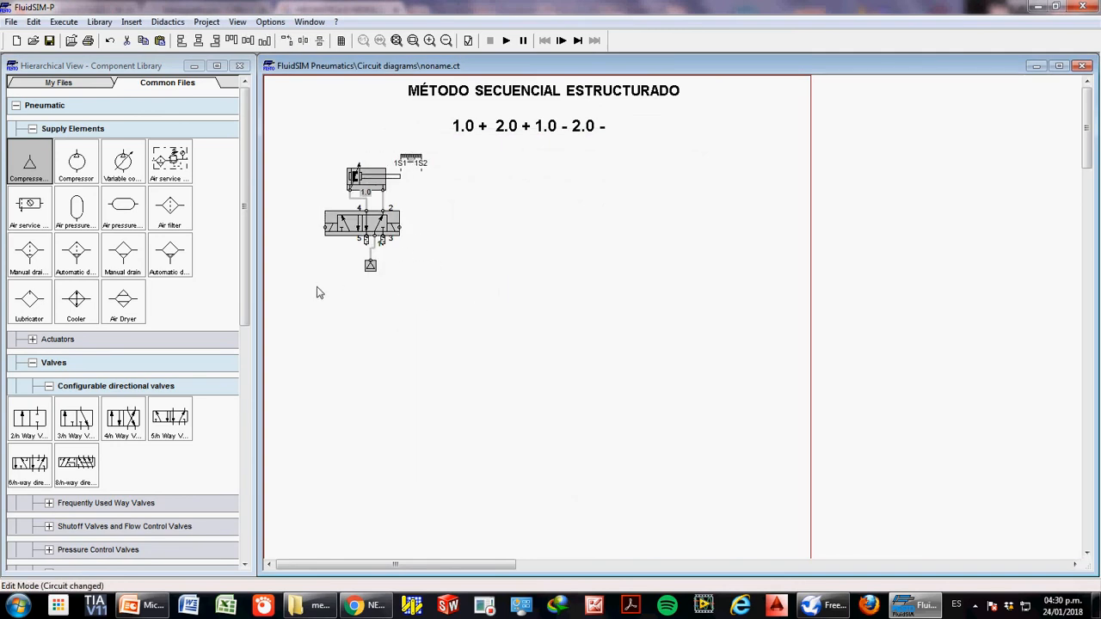
left_click(500, 344)
key("ctrl+v")
left_click_drag(688, 352, 598, 221)
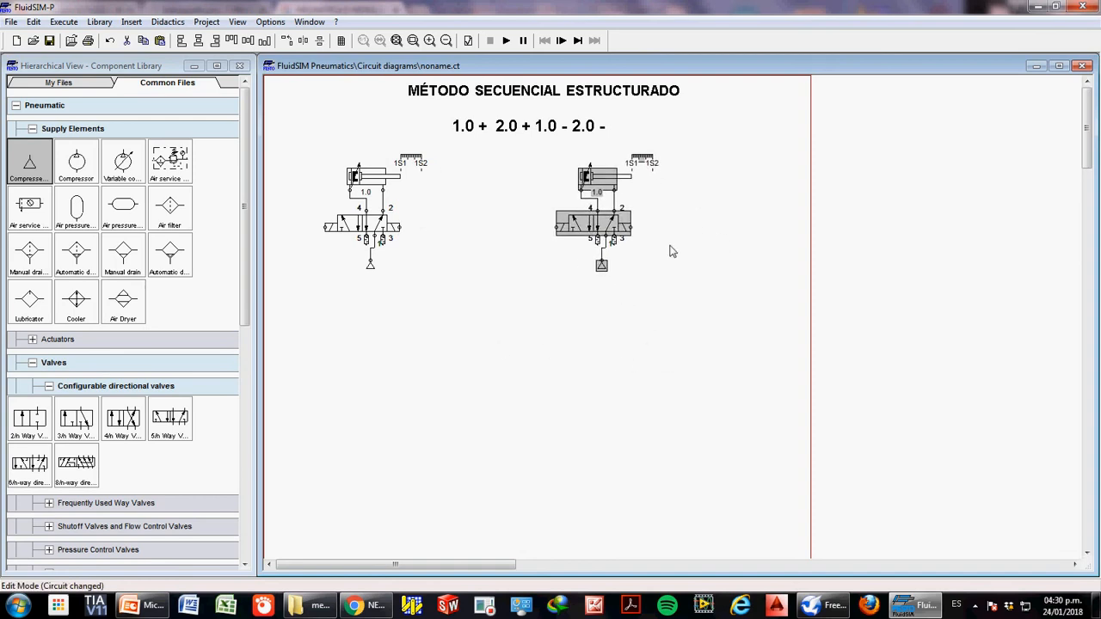
left_click(674, 242)
- Label the copied cylinder 2.0 and rename its actuating labels to 2S1 and 2S2
double_click(601, 181)
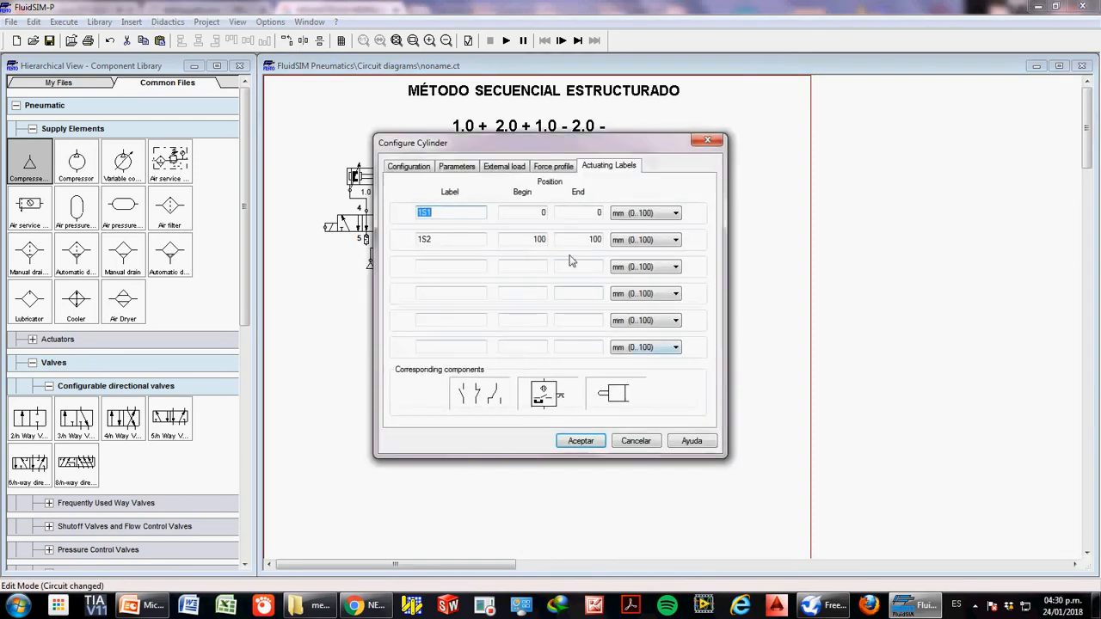
left_click(427, 243)
left_click(420, 168)
left_click(630, 344)
key("BackSpace")
key("BackSpace")
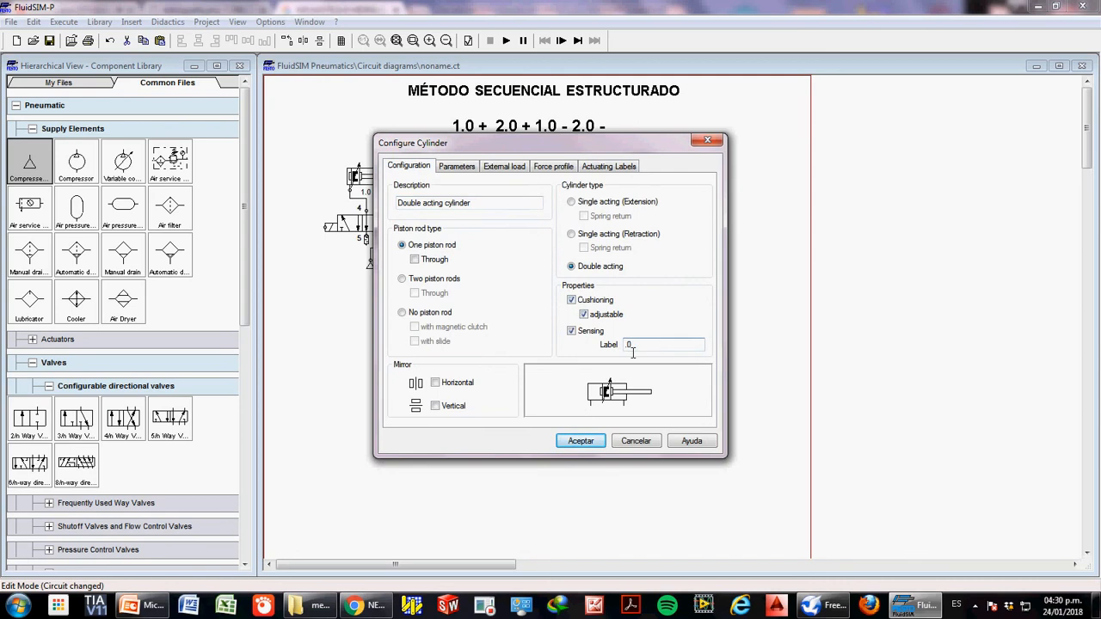
left_click(580, 441)
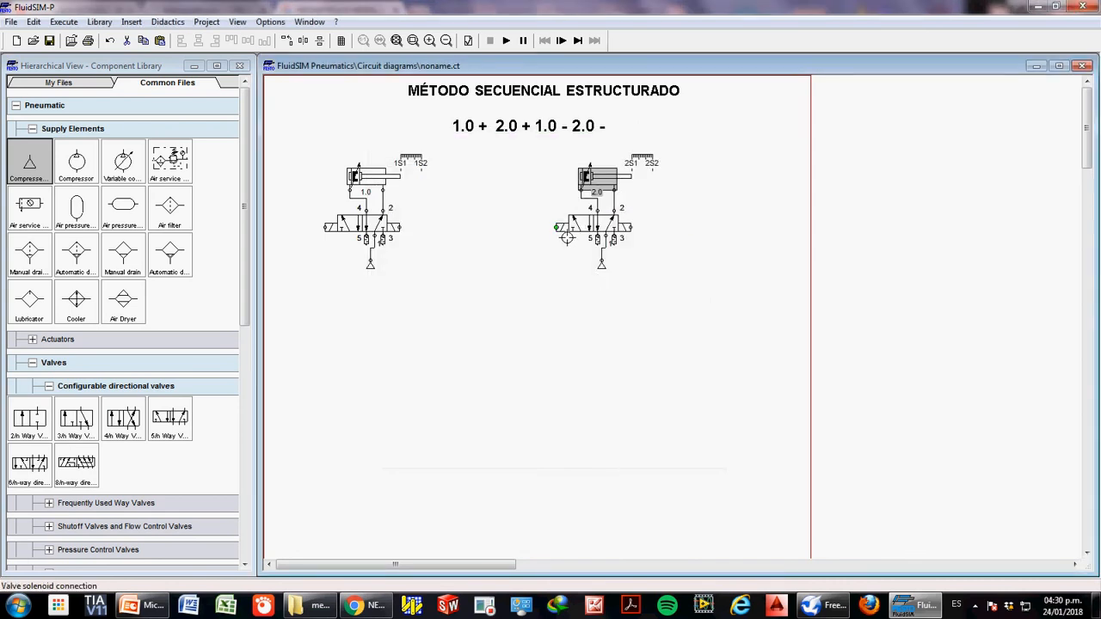
- Label the two solenoid connections of the copied valve 1Y1 and 1Y2
double_click(567, 238)
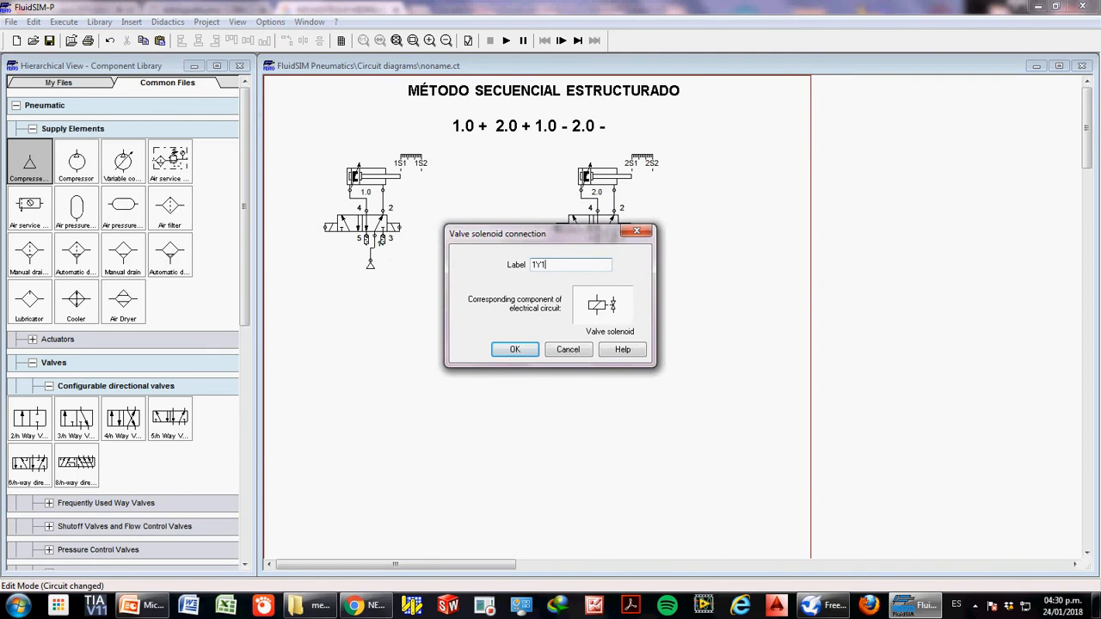
left_click(512, 349)
left_click(515, 349)
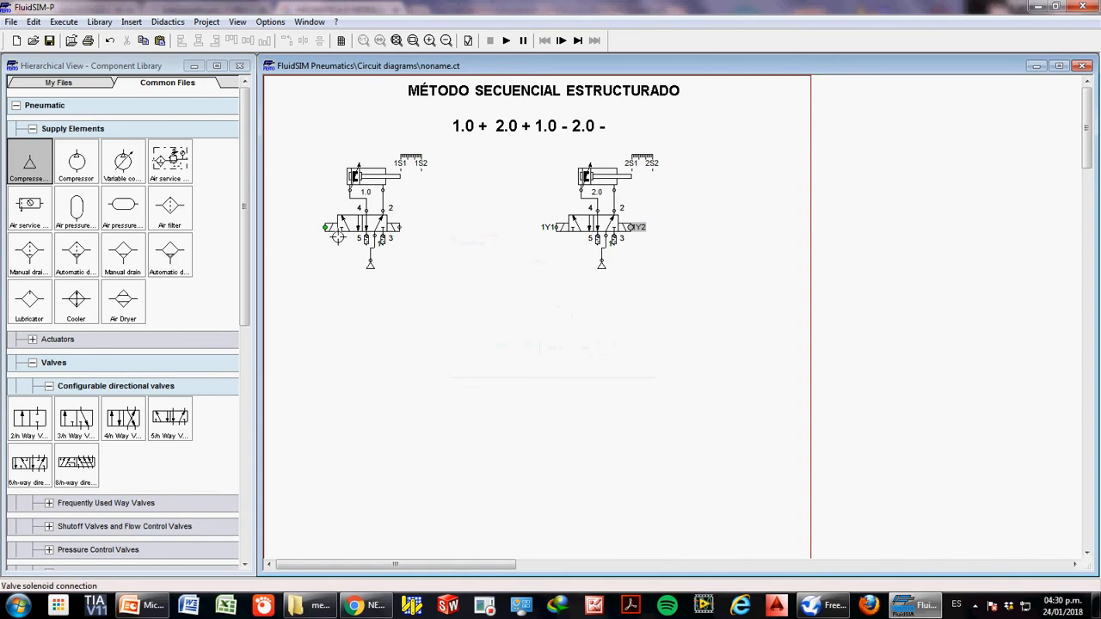
- Label cylinder 1.0's valve solenoids 1Y1 on the left side and 1Y2 on the right side
double_click(328, 230)
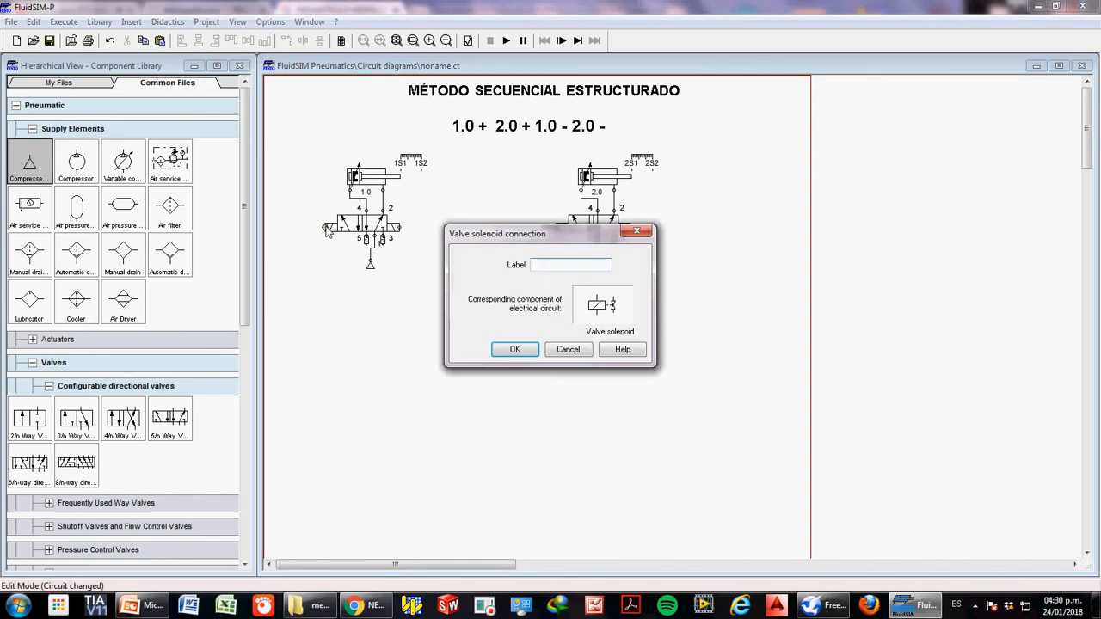
type("1Y1")
left_click(520, 351)
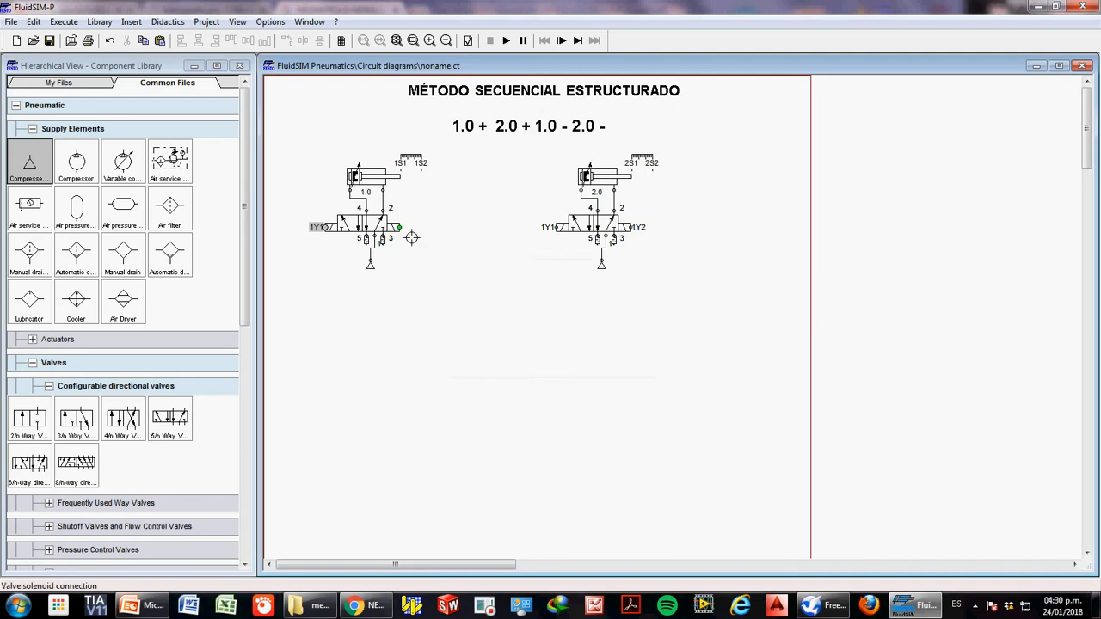
double_click(399, 229)
type("1Y2")
key("Return")
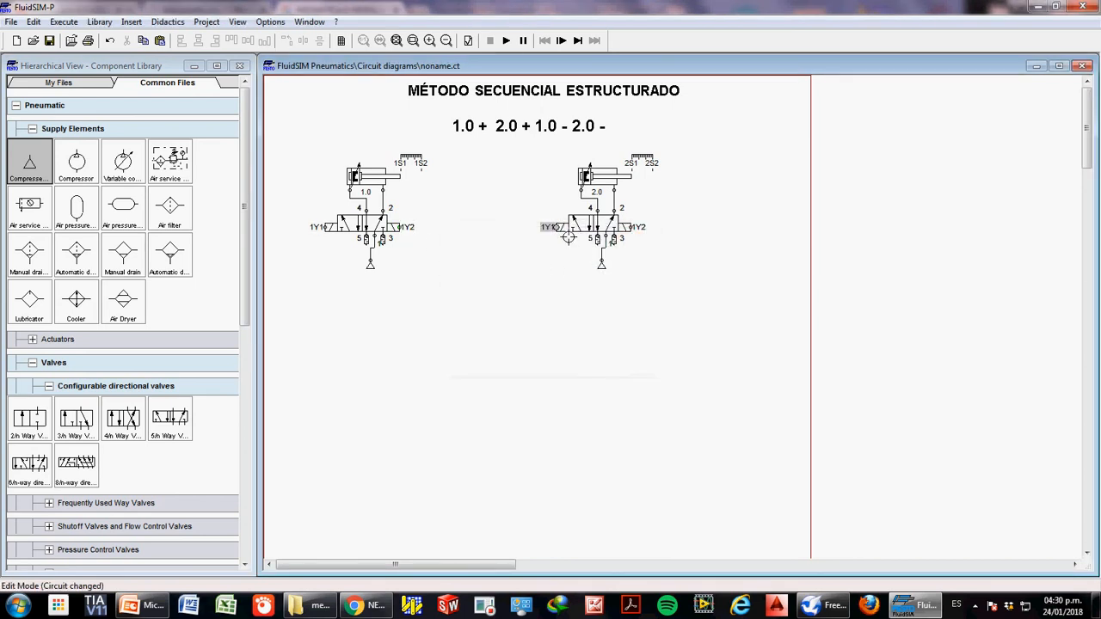
- Relabel cylinder 2.0's valve solenoids as 2Y1 on the left side and 2Y2 on the right side
double_click(559, 228)
type("2Y1")
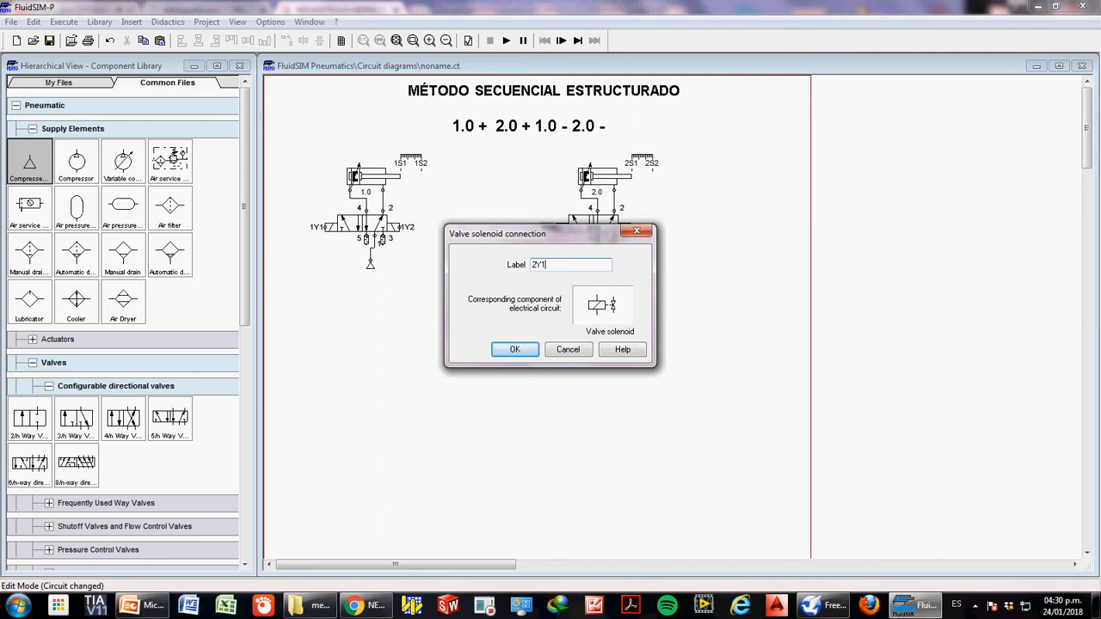
key("Return")
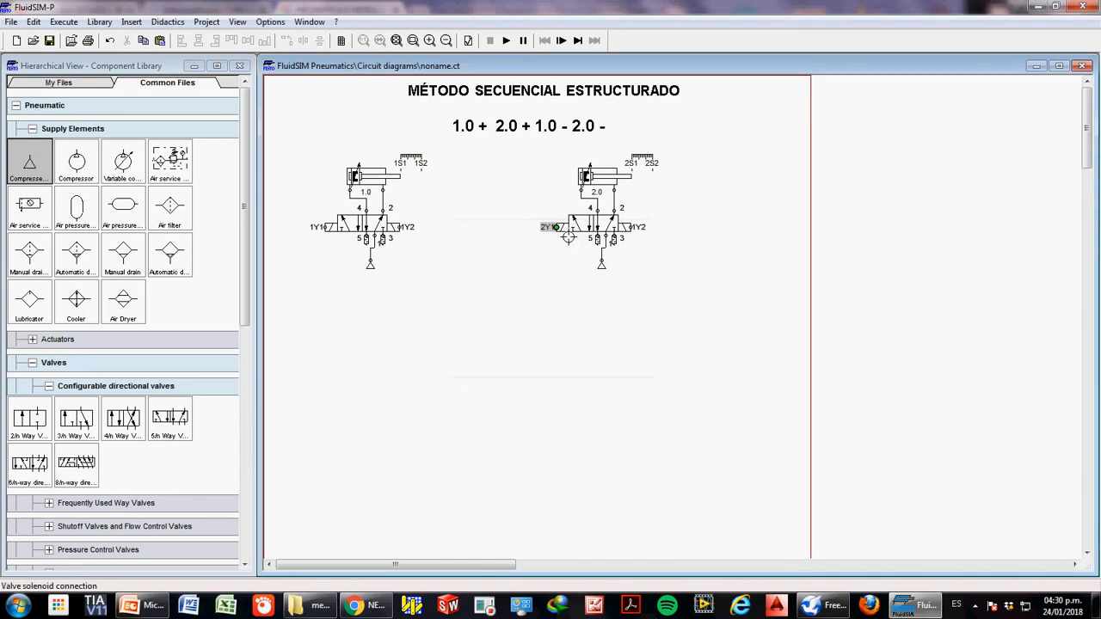
double_click(634, 229)
type("2Y")
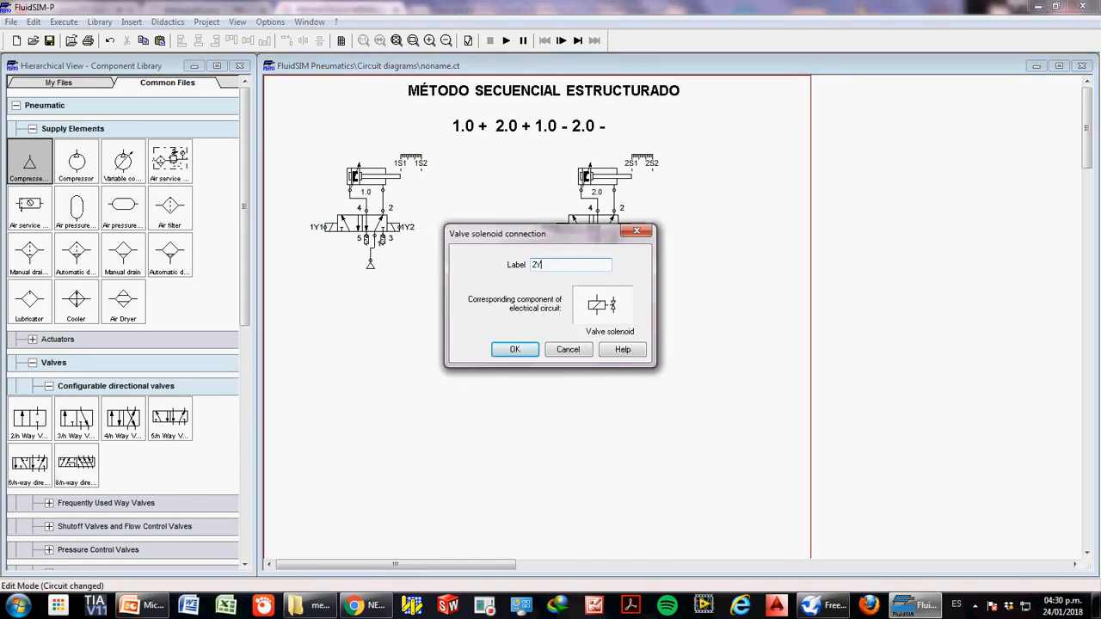
key("Return")
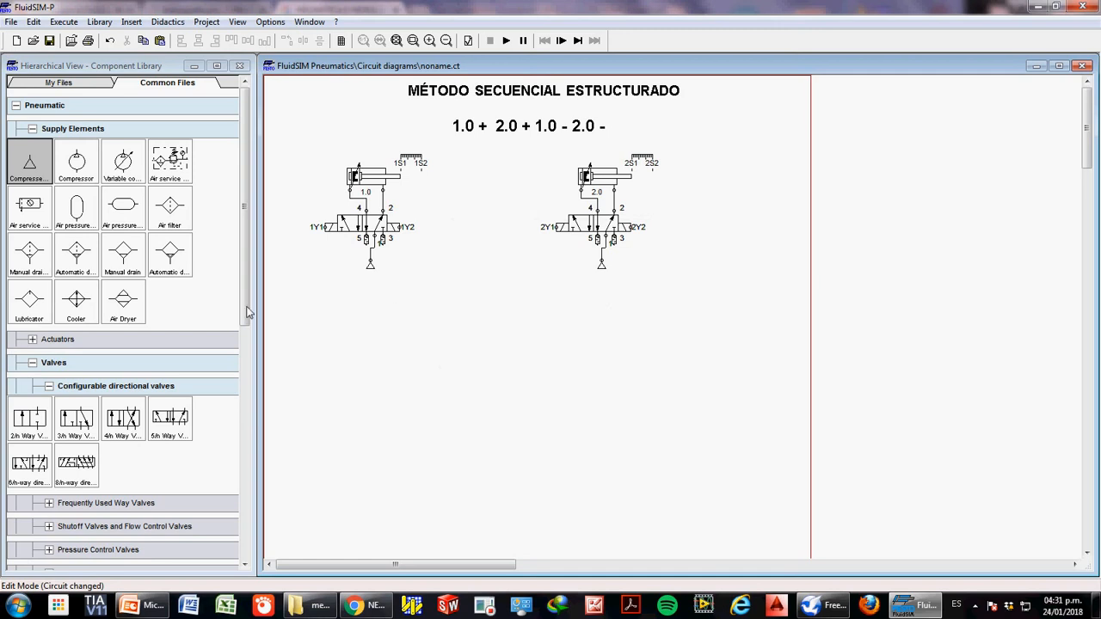
- Place +24V and 0V electrical supply connections at both the left and right sides below the pneumatic circuits
left_click(32, 128)
left_click(32, 175)
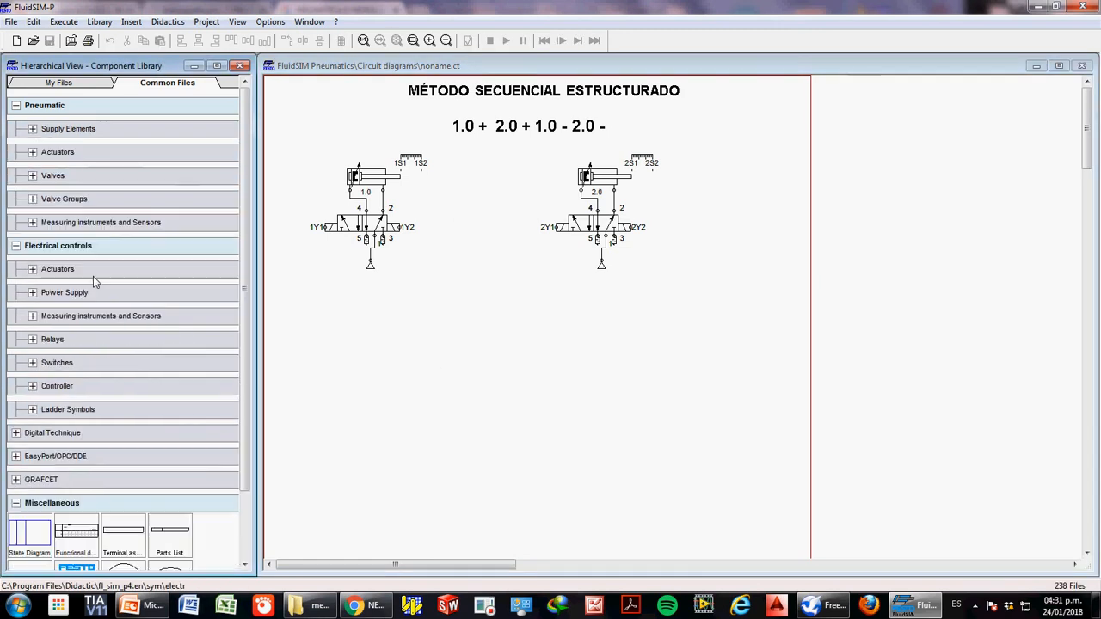
left_click(31, 292)
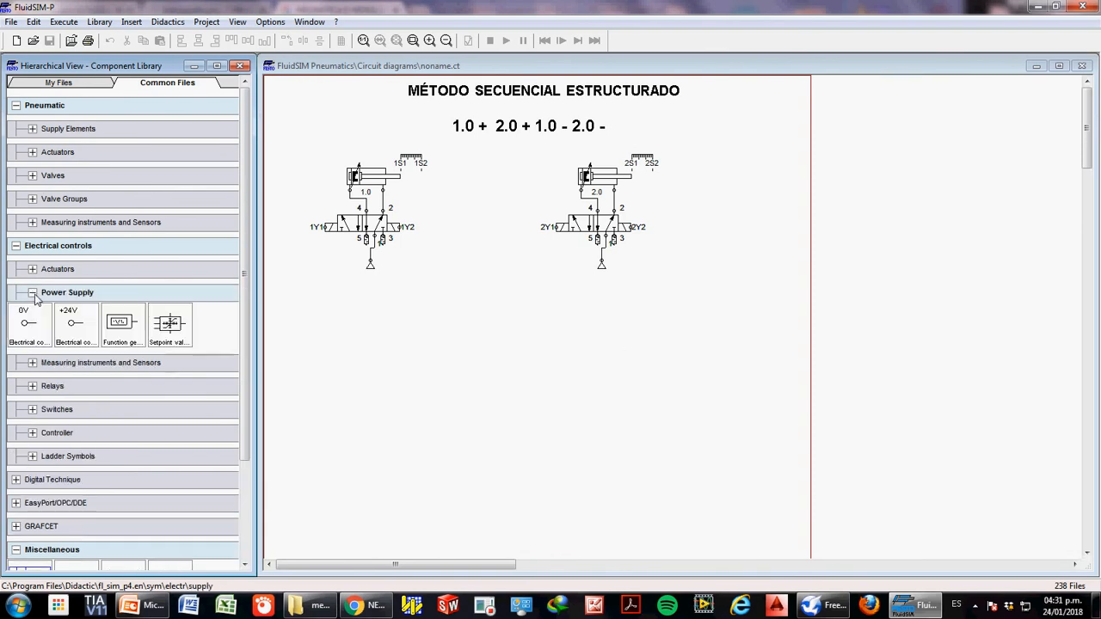
left_click_drag(85, 338, 314, 326)
left_click_drag(29, 325, 295, 523)
left_click_drag(75, 325, 733, 308)
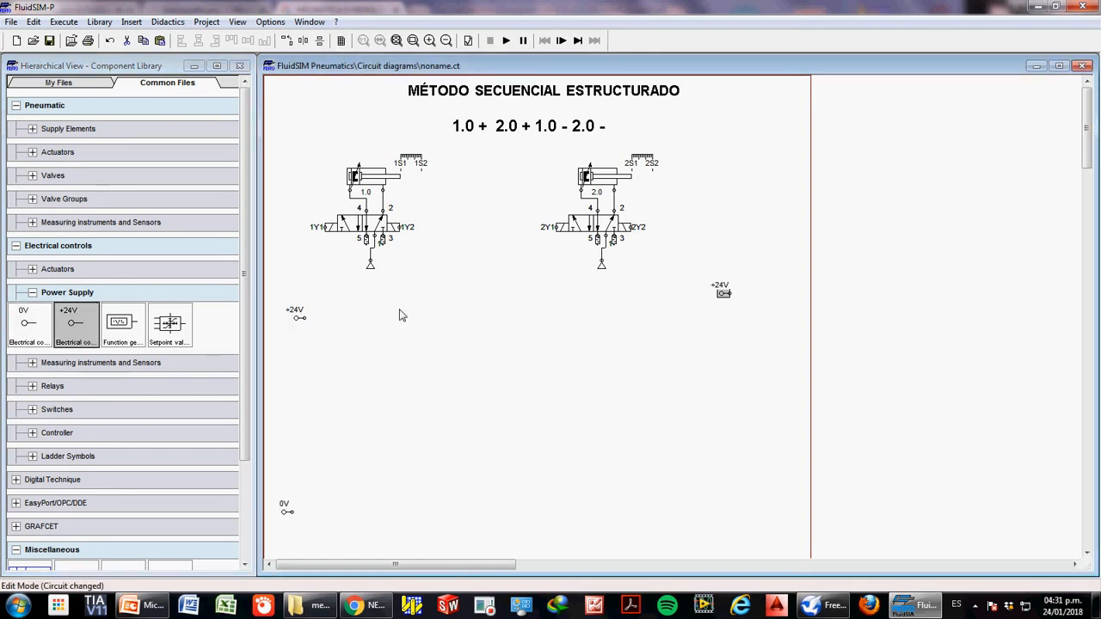
left_click_drag(33, 324, 750, 514)
- Wire the two +24V terminals together and the two 0V terminals together, moving the right-hand terminals near the page's right border
left_click_drag(303, 318, 729, 293)
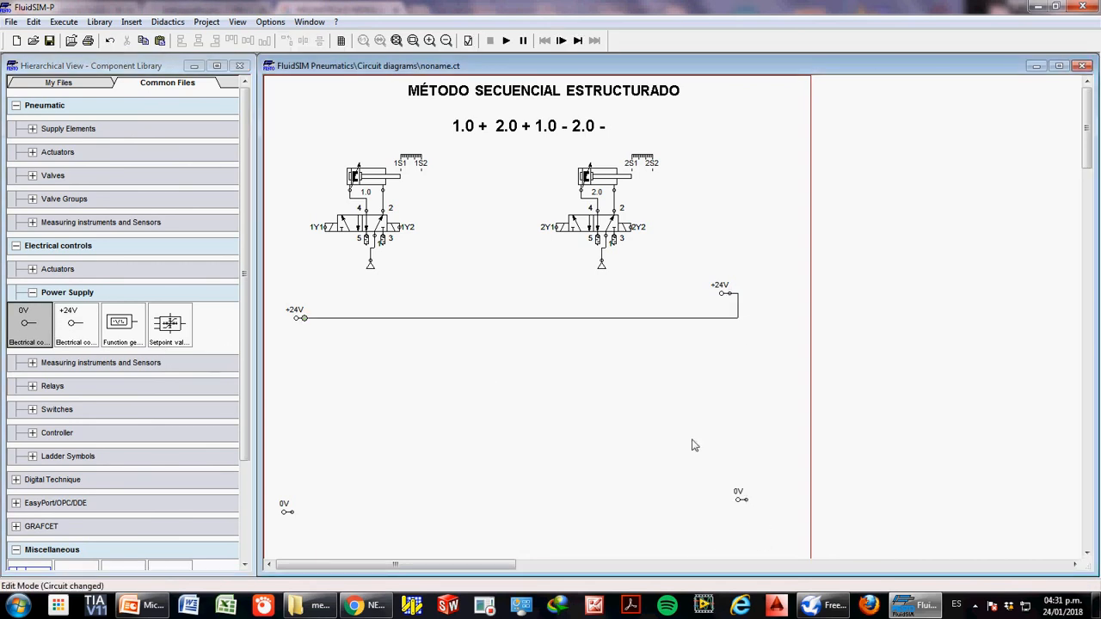
left_click_drag(290, 512, 799, 518)
left_click_drag(727, 295, 800, 317)
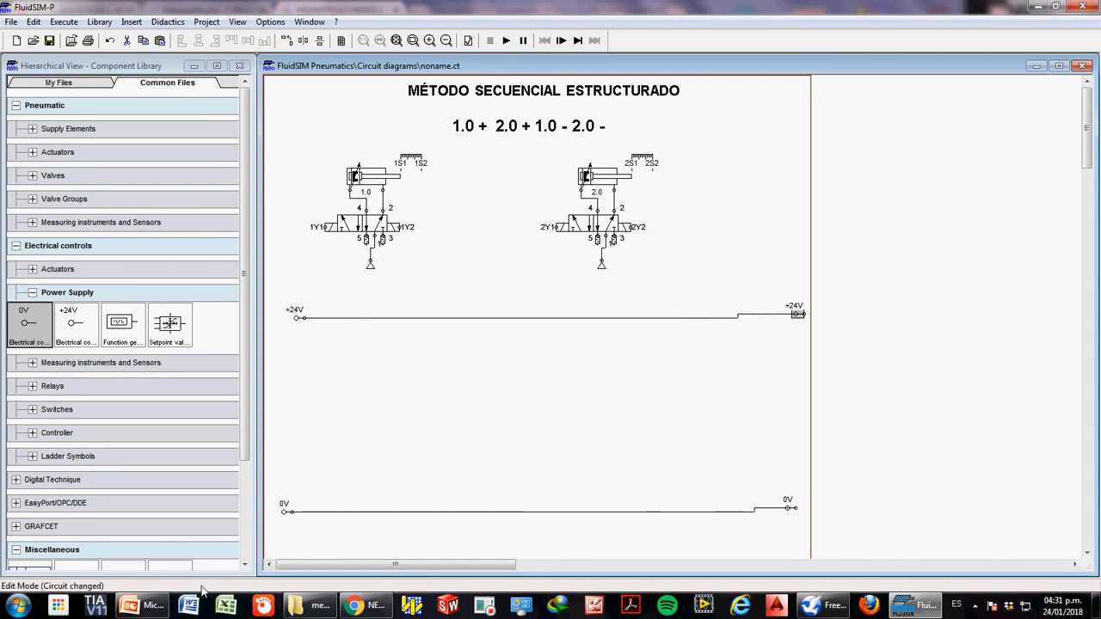
- Check the movement groups in the PowerPoint presentation and, back in FluidSIM, place five relays in a row above the 0V line's left half
left_click(142, 605)
scroll(349, 370, "up", 2)
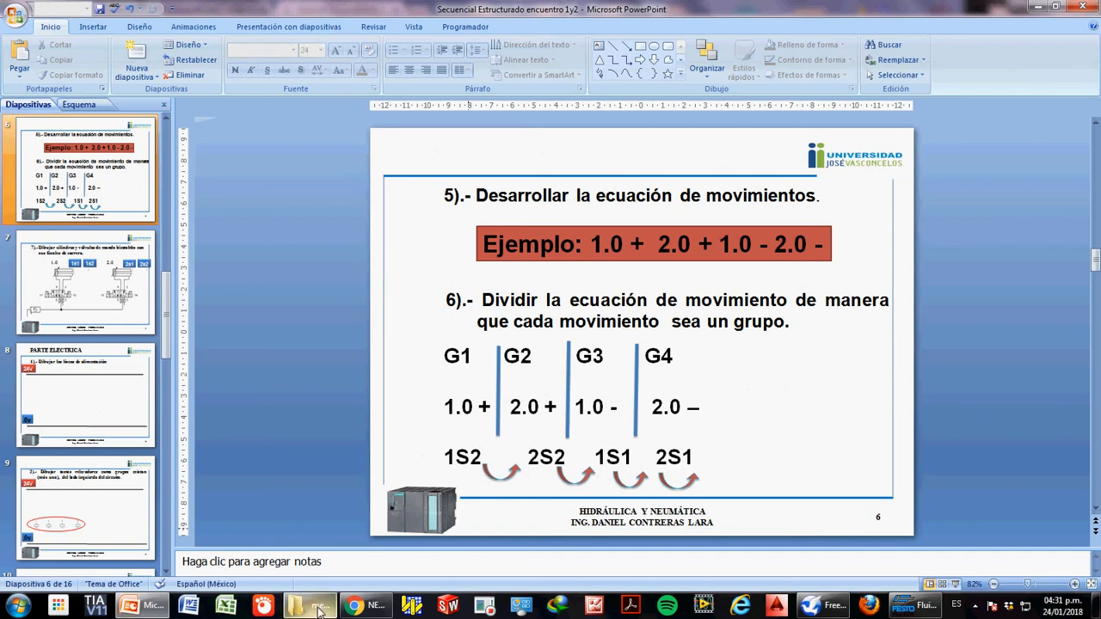
mouse_move(372, 608)
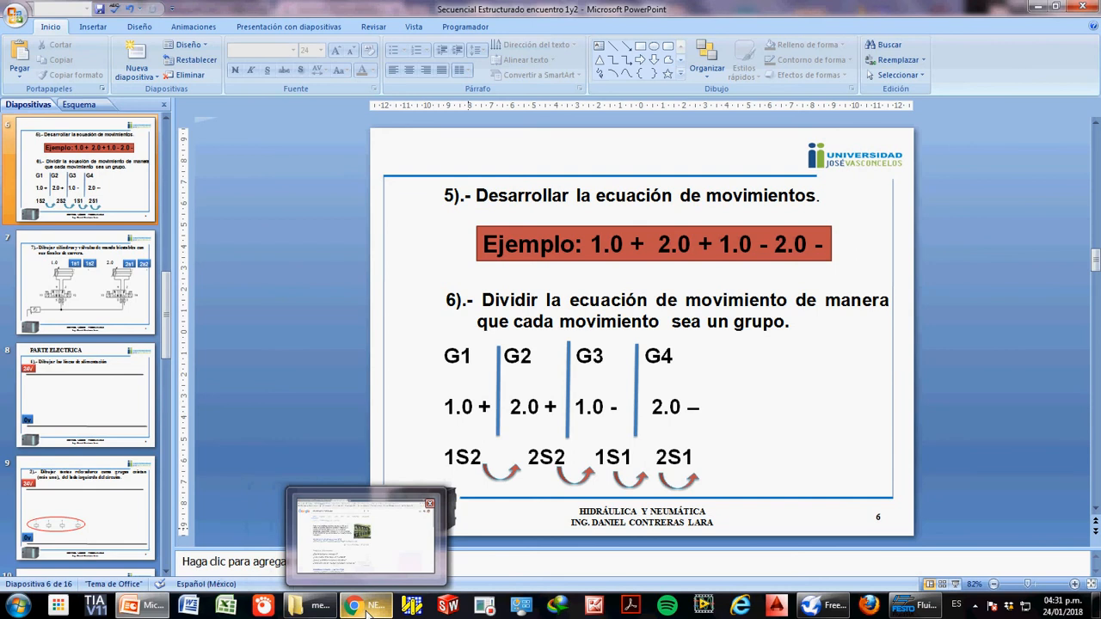
mouse_move(910, 611)
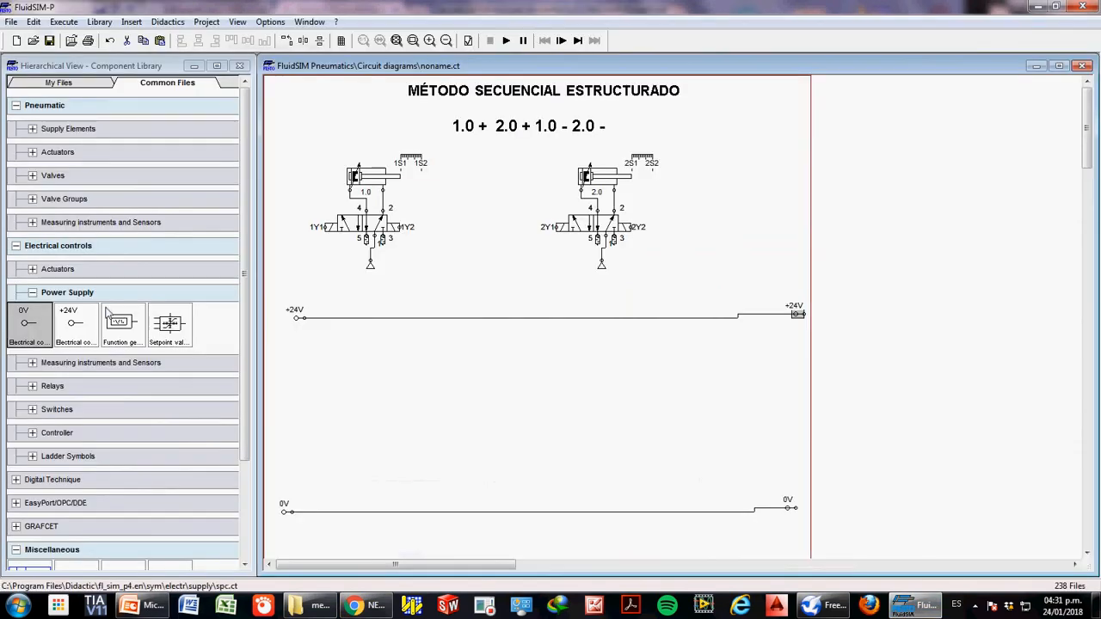
left_click(33, 293)
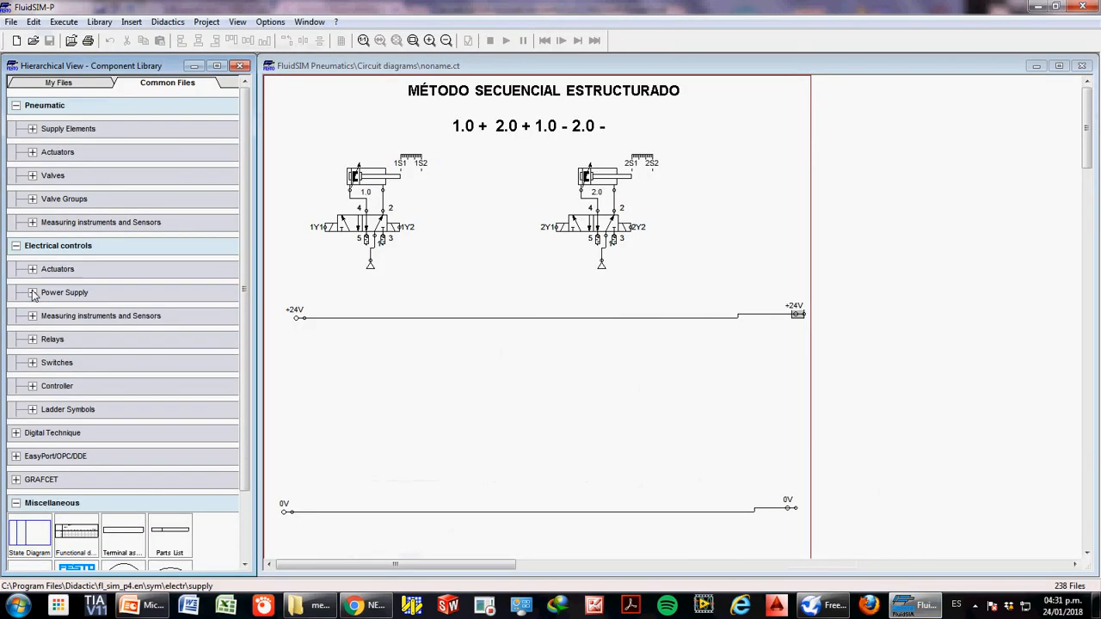
left_click(33, 340)
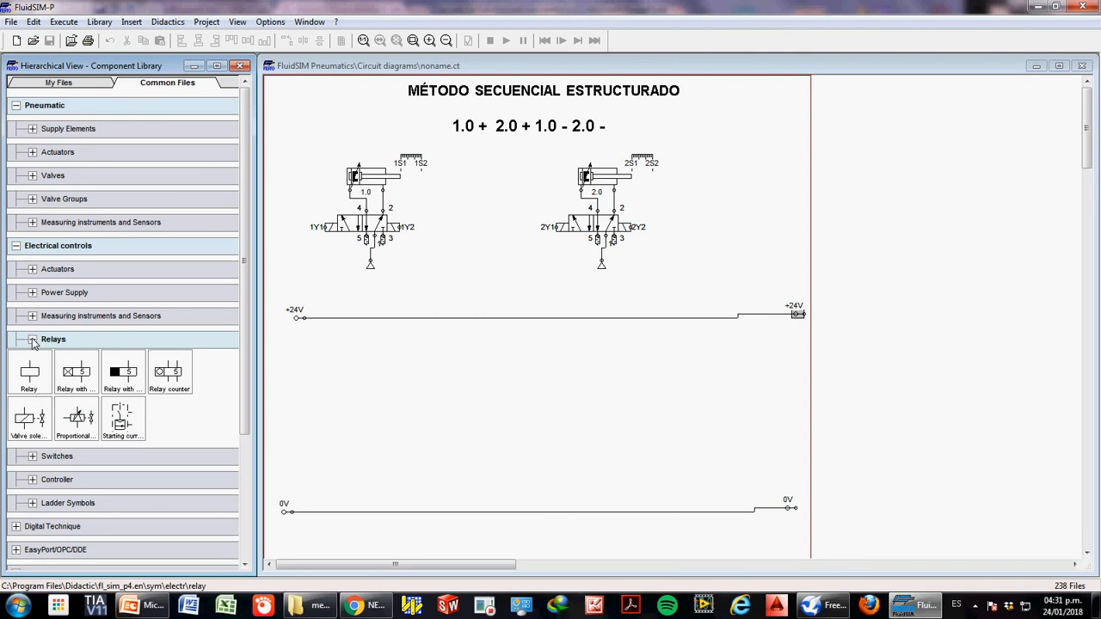
left_click_drag(30, 385, 376, 478)
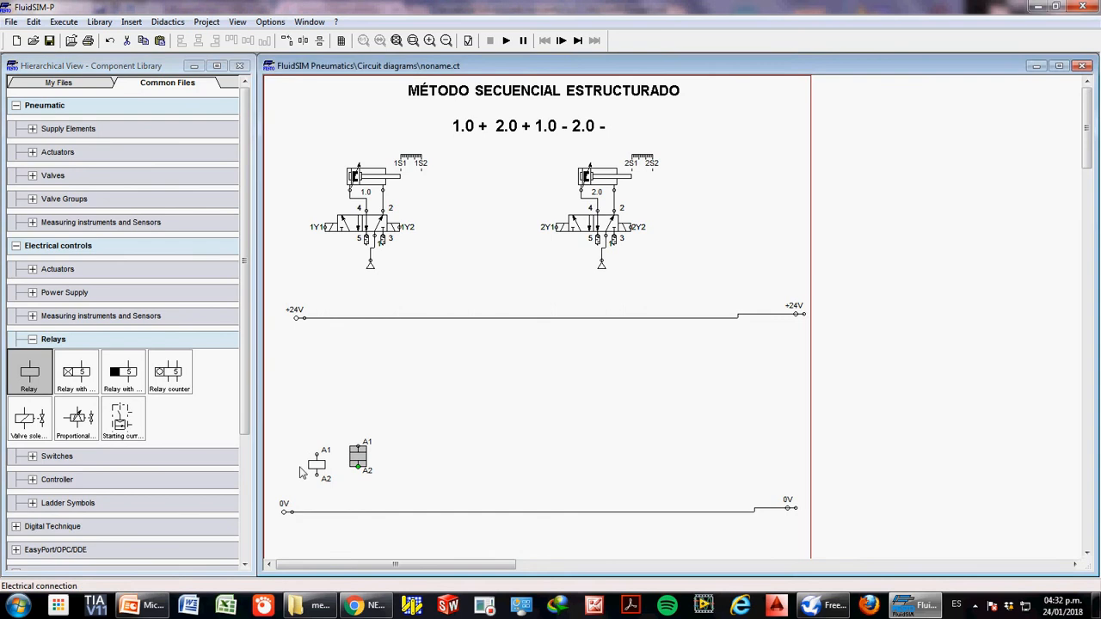
left_click_drag(39, 383, 433, 488)
left_click_drag(365, 474, 367, 480)
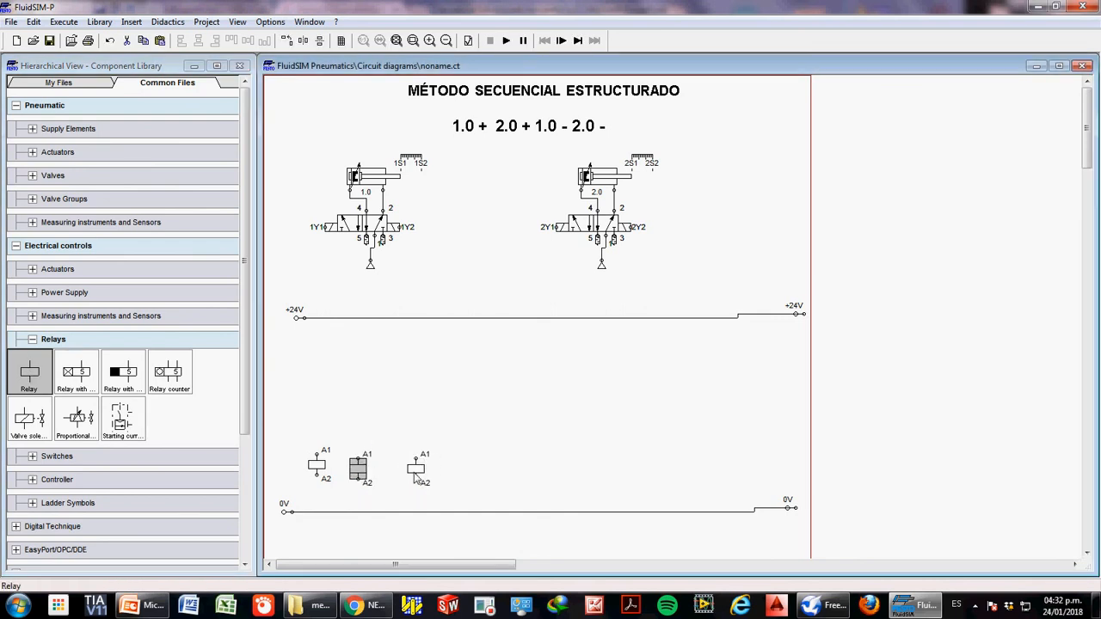
left_click_drag(34, 383, 476, 483)
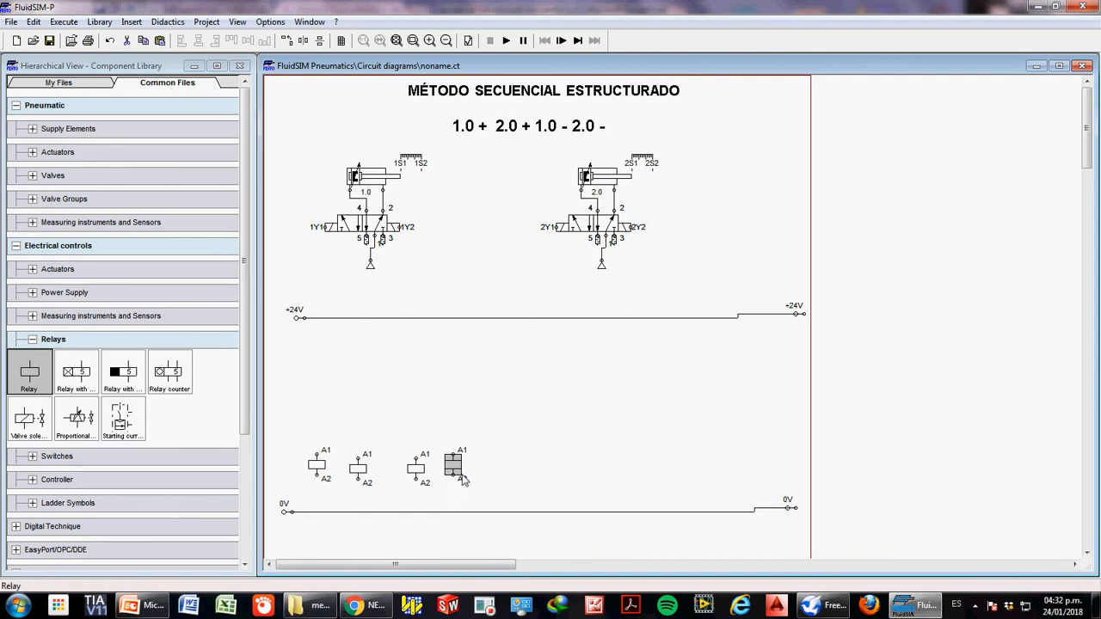
left_click_drag(320, 471, 440, 477)
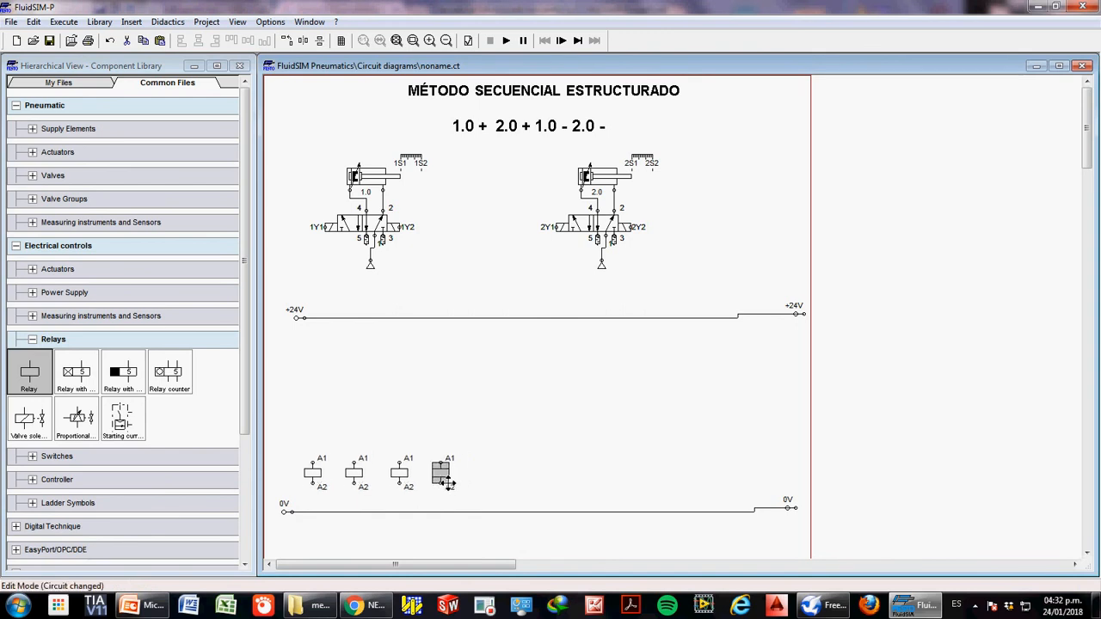
left_click_drag(284, 447, 487, 484)
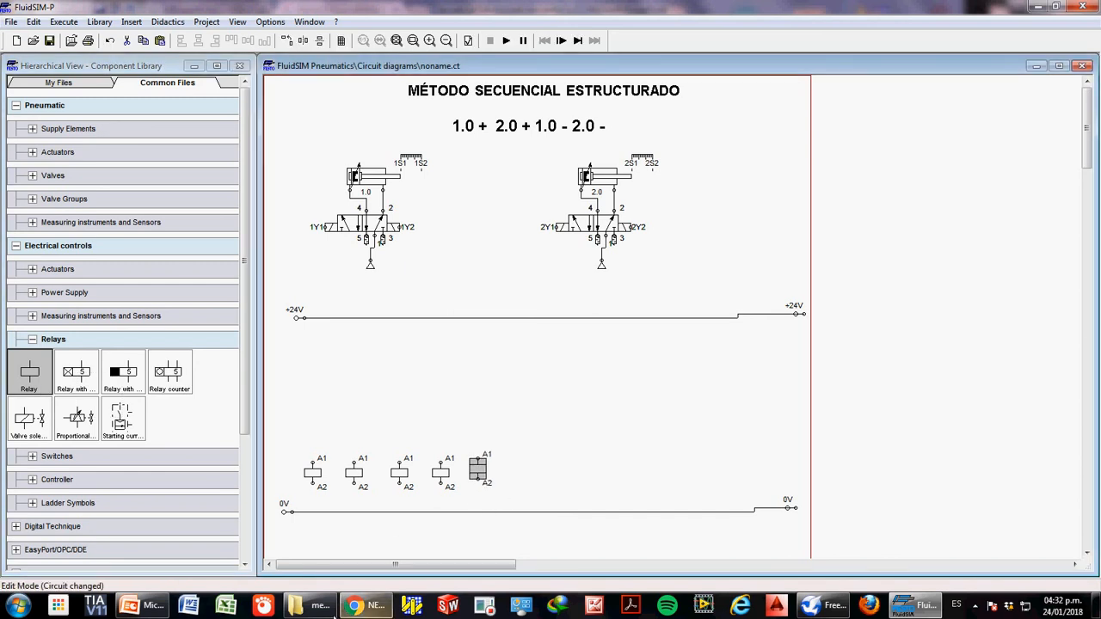
- Consult the electrical-part slides in PowerPoint and add the text CONTROL above the left part and POTENCIA above the right part of the +24V line
left_click(142, 605)
scroll(361, 403, "up", 3)
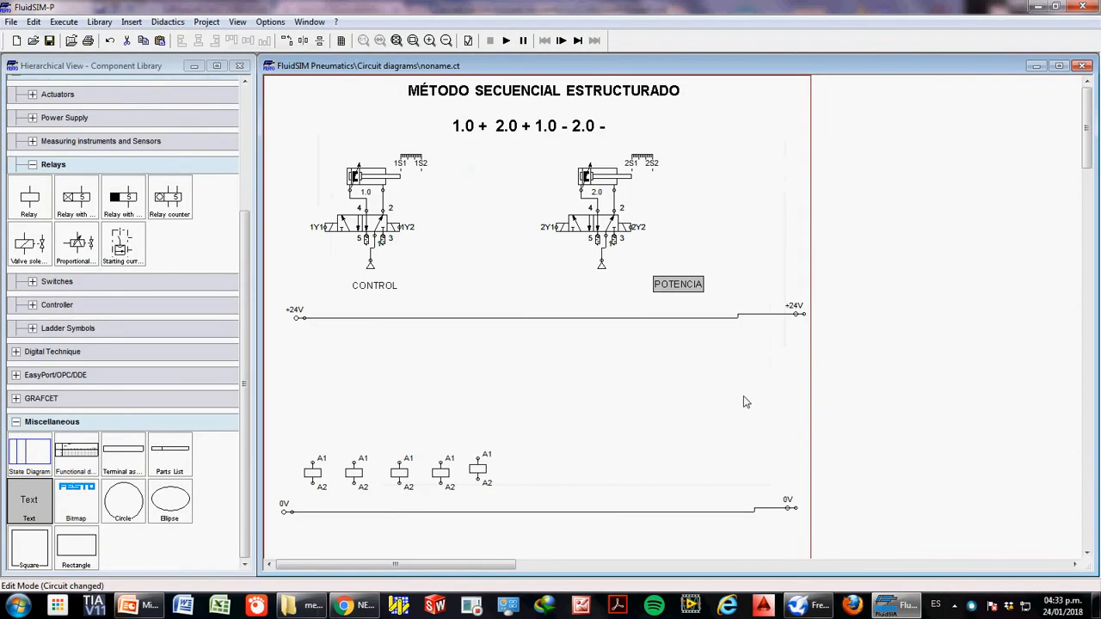
left_click(745, 401)
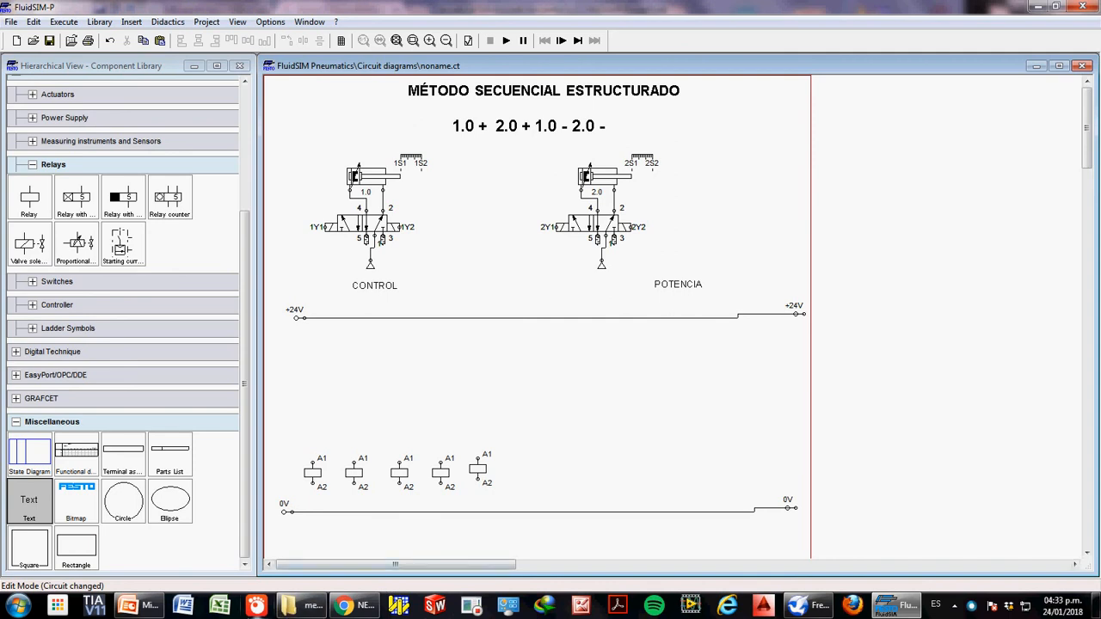
- Review the electrical-part rules, the space-phase diagram and the movement groups in the PowerPoint presentation, and return to FluidSIM
left_click(151, 609)
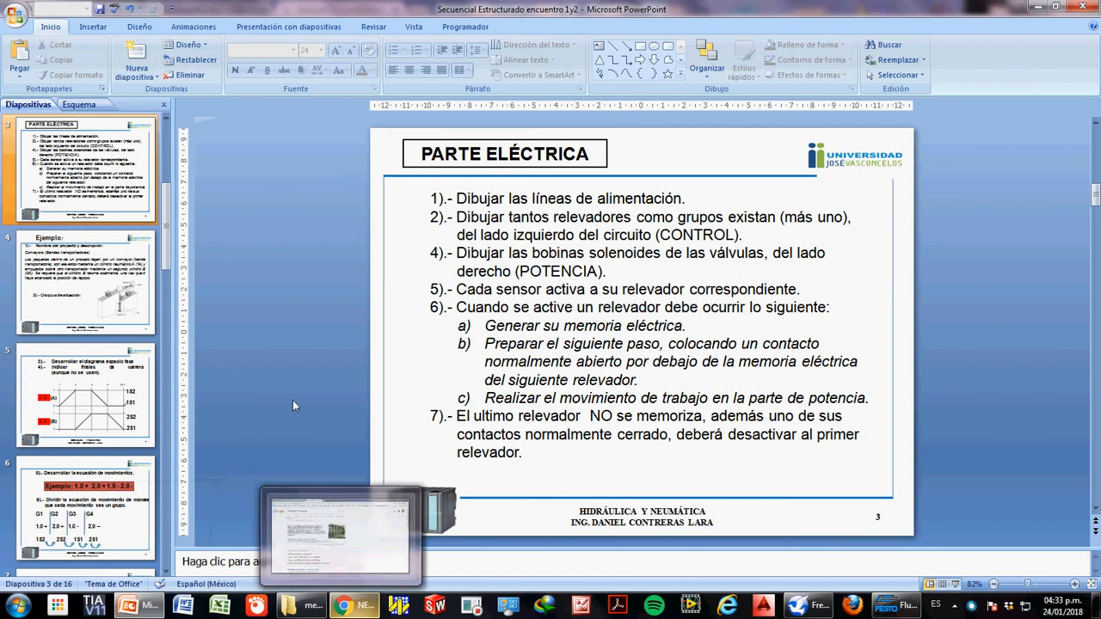
scroll(298, 396, "down", 1)
scroll(298, 396, "down", 1)
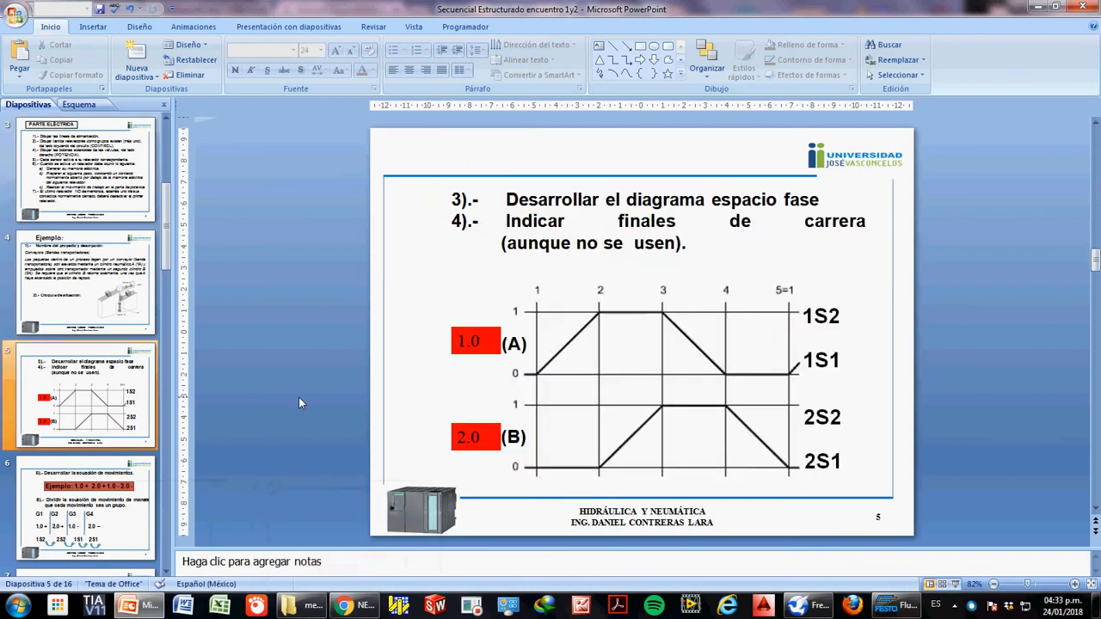
scroll(298, 397, "down", 1)
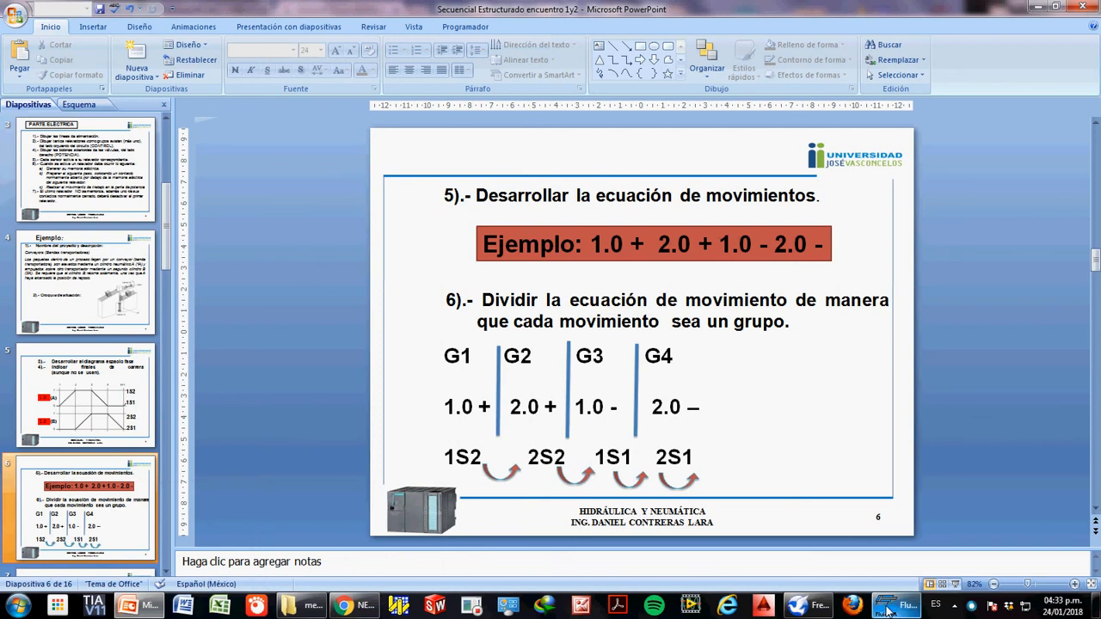
mouse_move(888, 610)
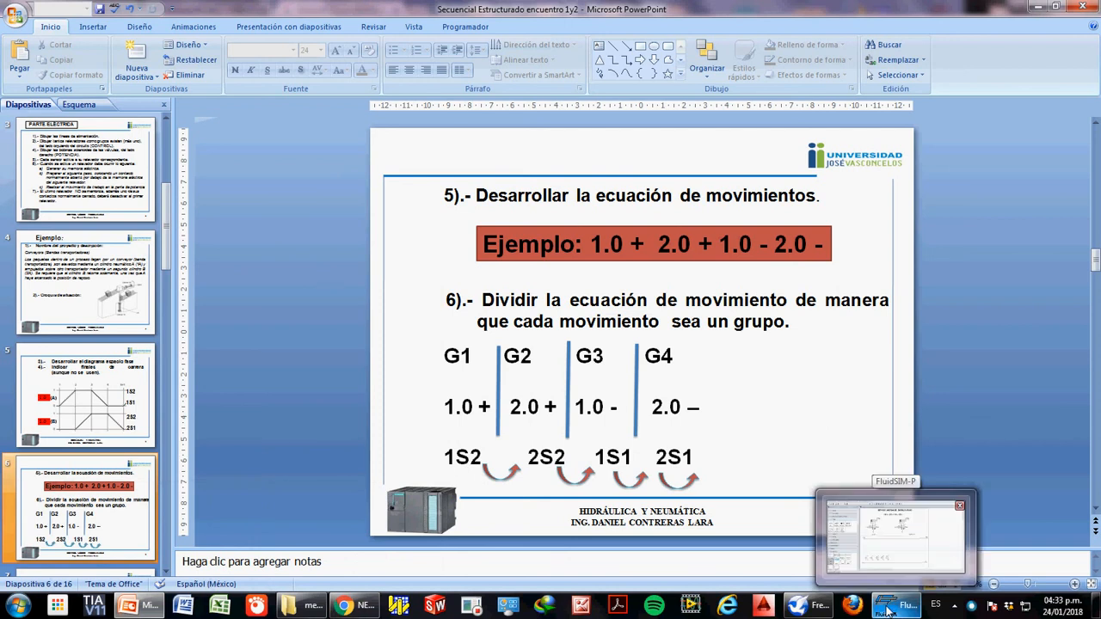
left_click(887, 611)
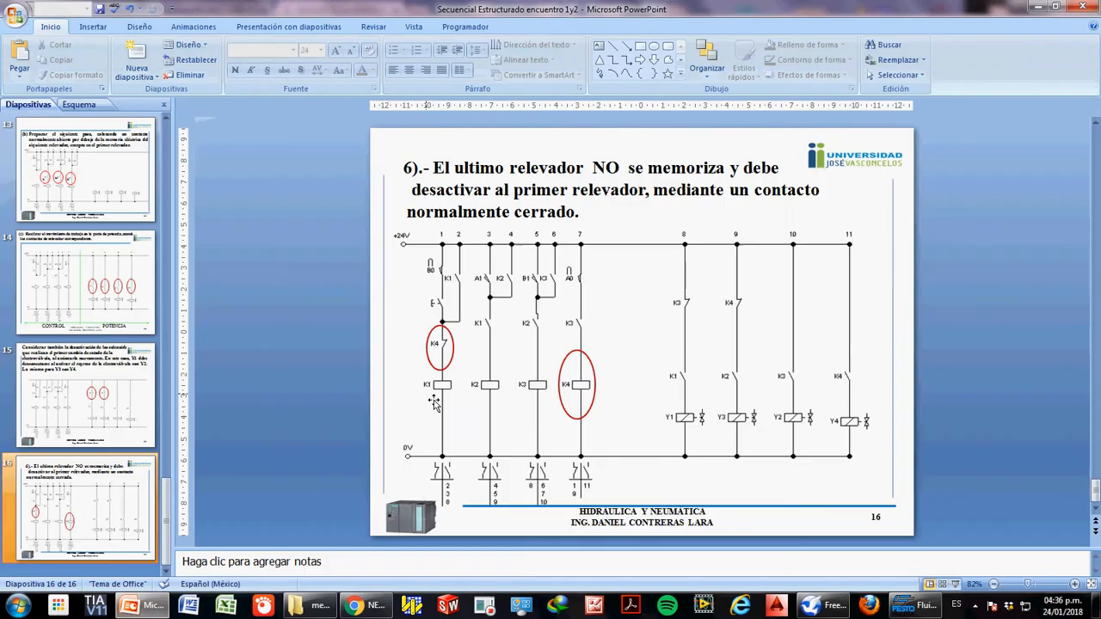
- Go back through the PowerPoint slides from slide 16, examining the example's relay and solenoid coil layout, and return to FluidSIM
key("Page_Up")
key("Page_Up")
key("Page_Up")
key("Page_Up")
key("Page_Up")
key("Page_Up")
key("Page_Up")
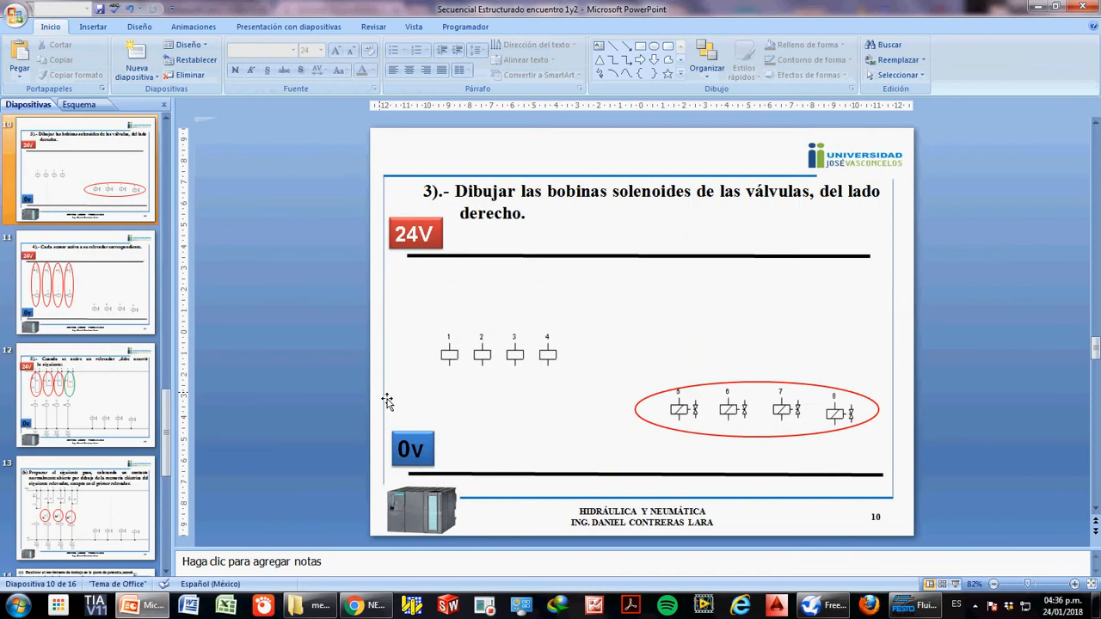
key("Page_Up")
key("Page_Up")
key("Page_Up")
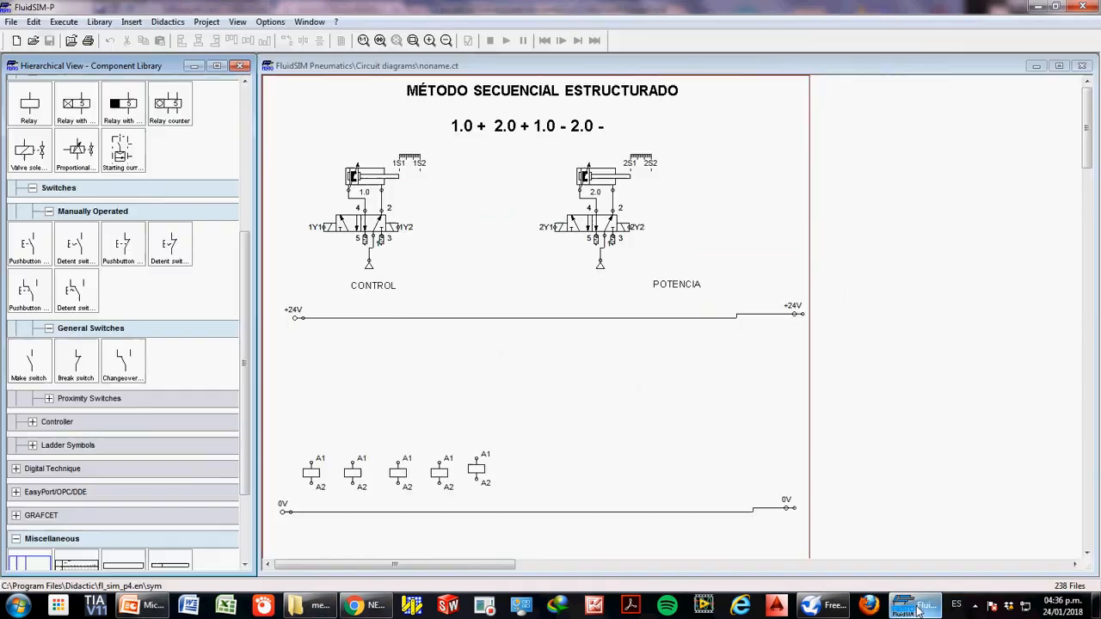
left_click(914, 606)
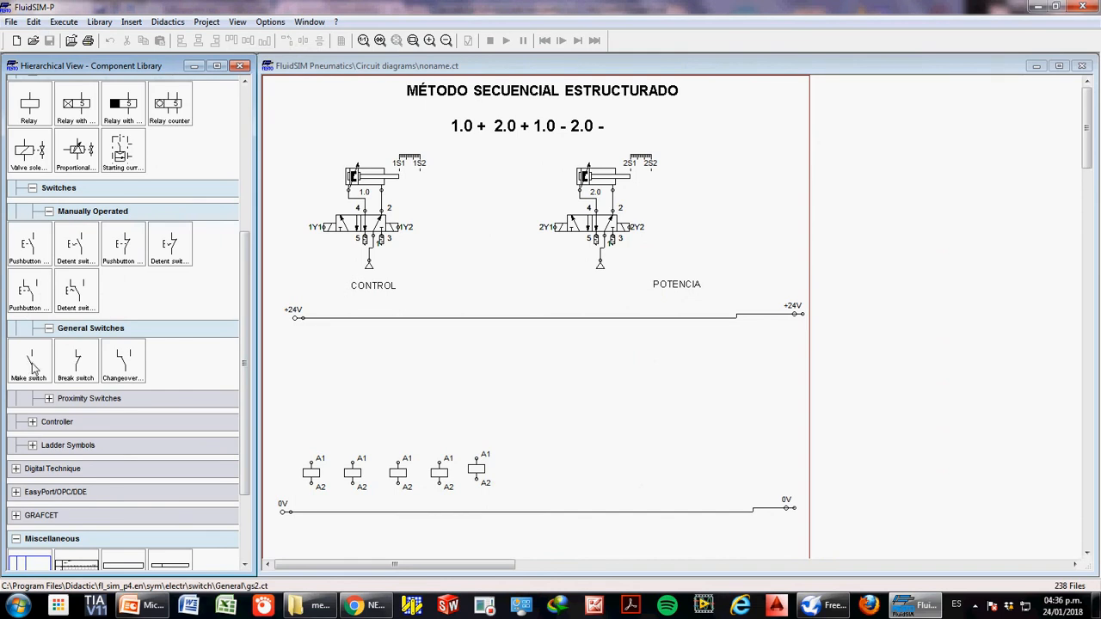
- Place four make switches in a row just below the +24V line in the control section
left_click_drag(32, 366, 357, 353)
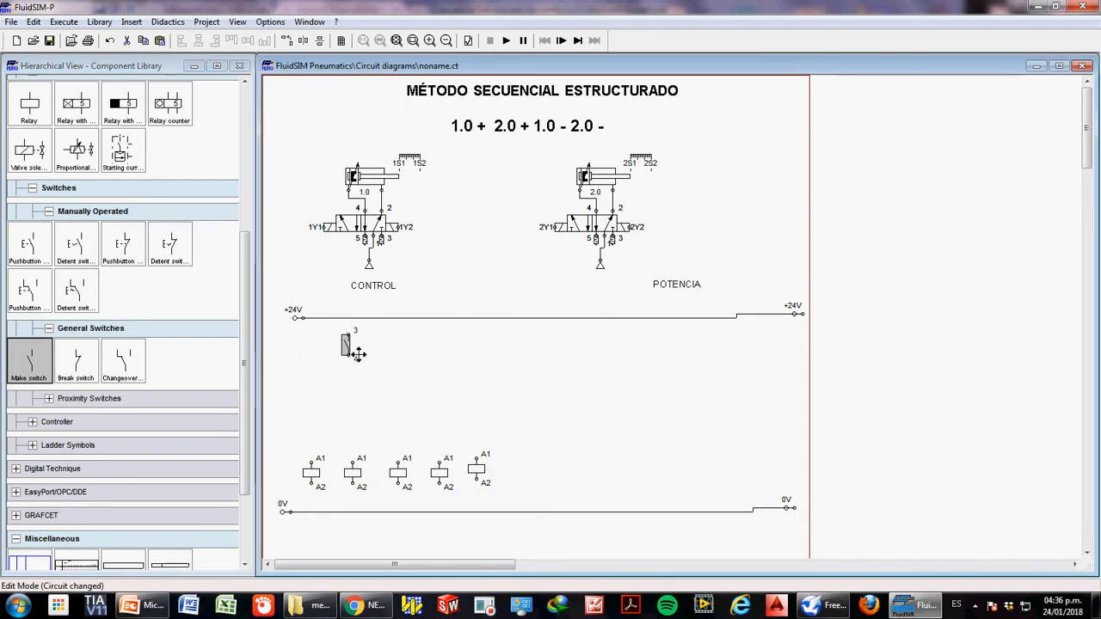
left_click(45, 368)
left_click_drag(45, 368, 439, 359)
left_click_drag(30, 366, 491, 359)
- Label the first two make switches from the left 1S2 and 2S2
double_click(350, 344)
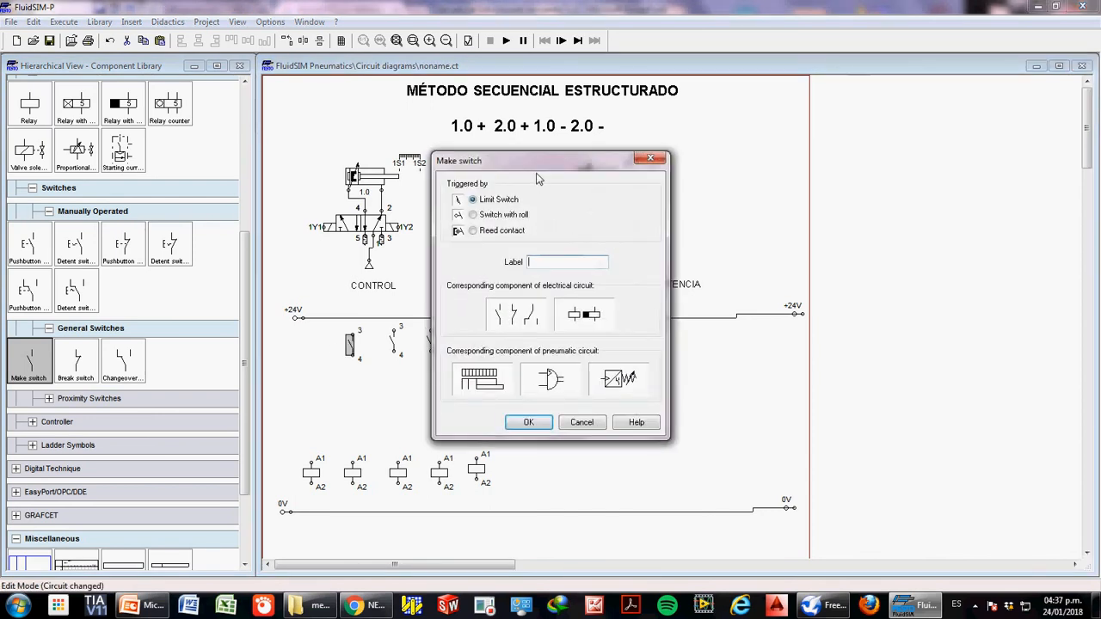
left_click_drag(544, 168, 689, 176)
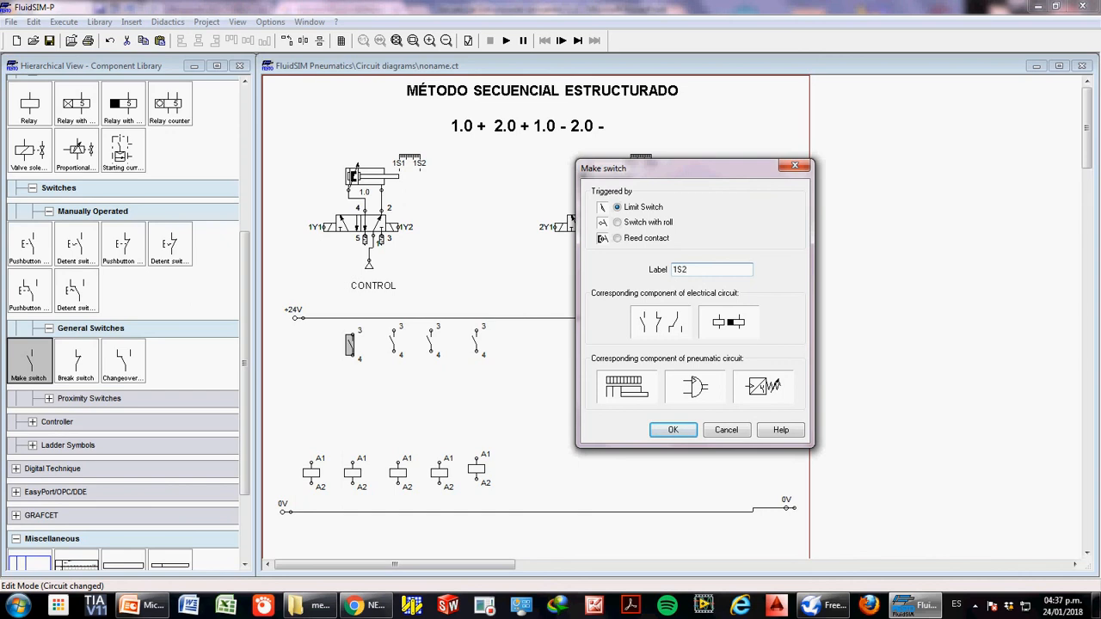
key("Return")
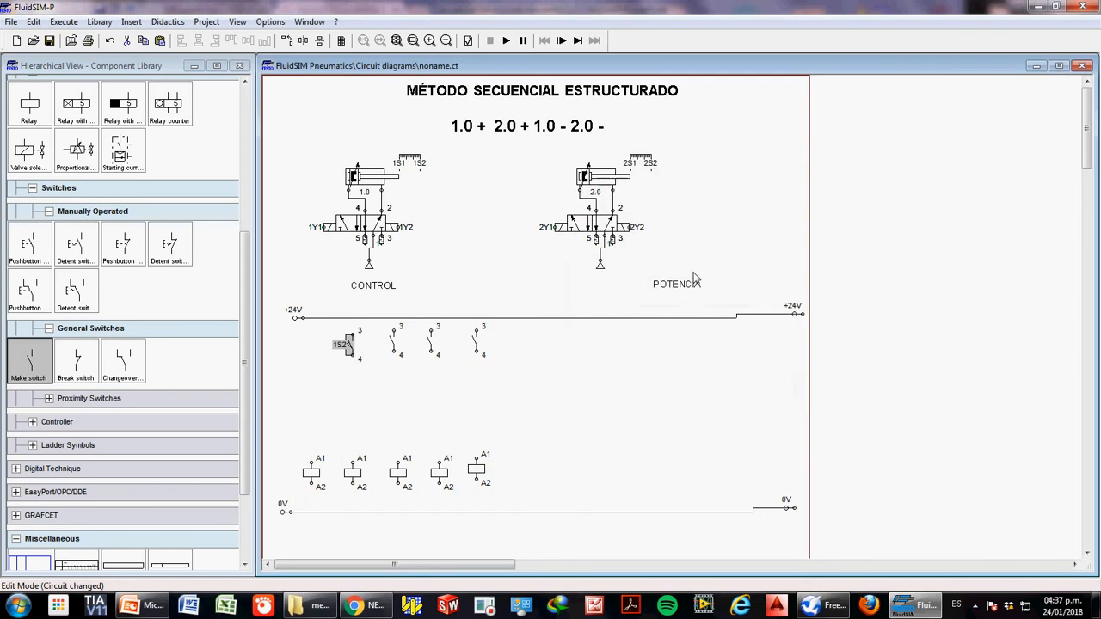
double_click(393, 342)
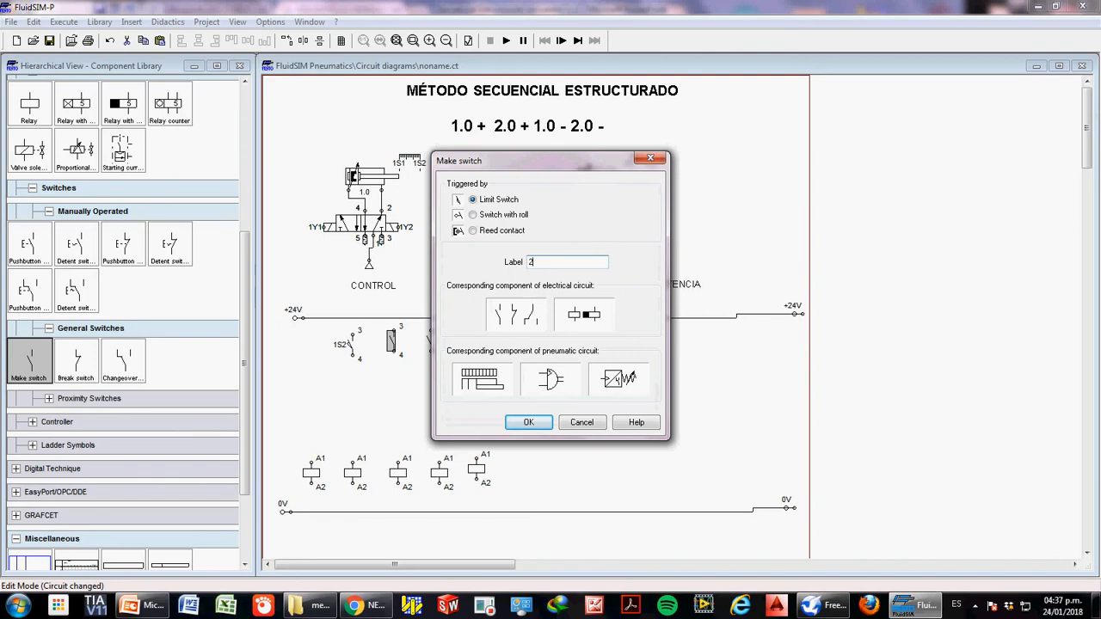
type("2S2")
key("Return")
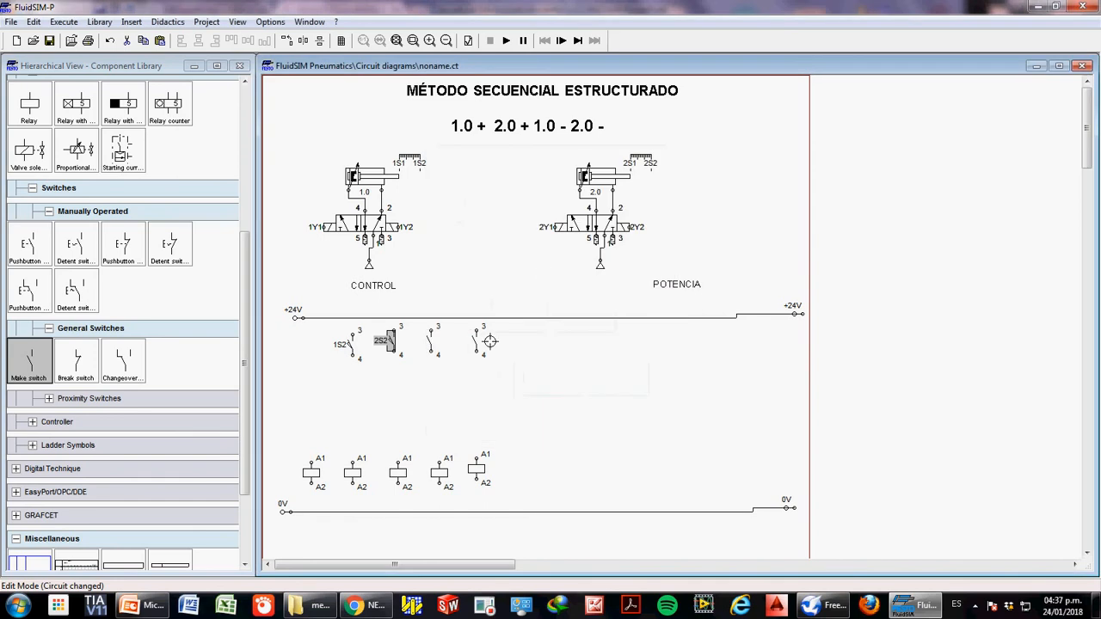
- Label the third and fourth make switches 1S1 and 2S1
double_click(430, 341)
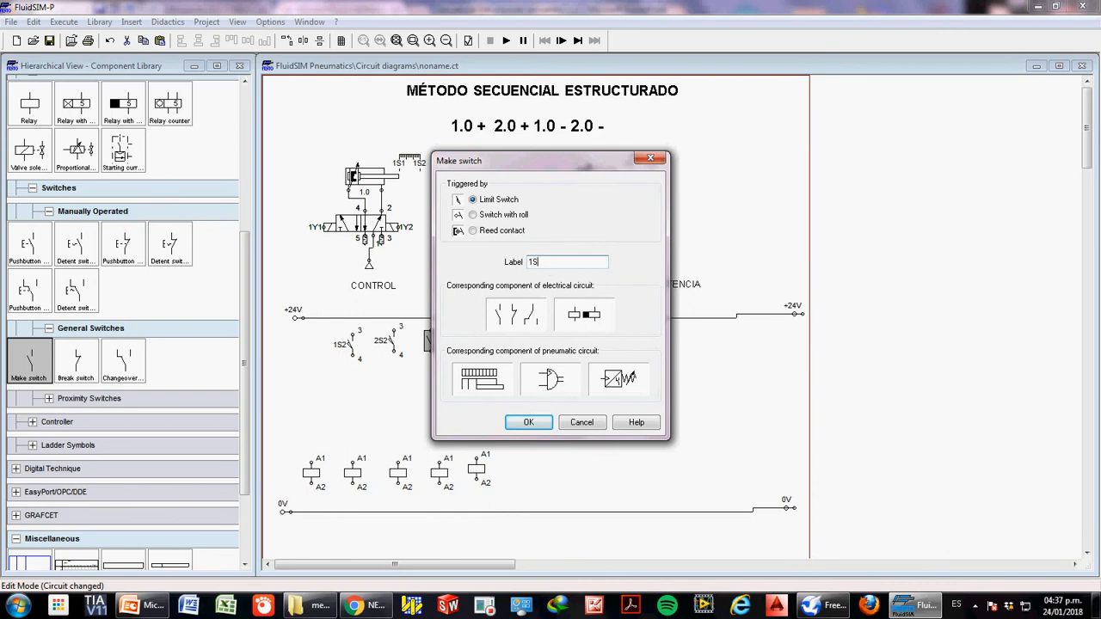
key("Return")
double_click(476, 343)
key("Return")
left_click(432, 344)
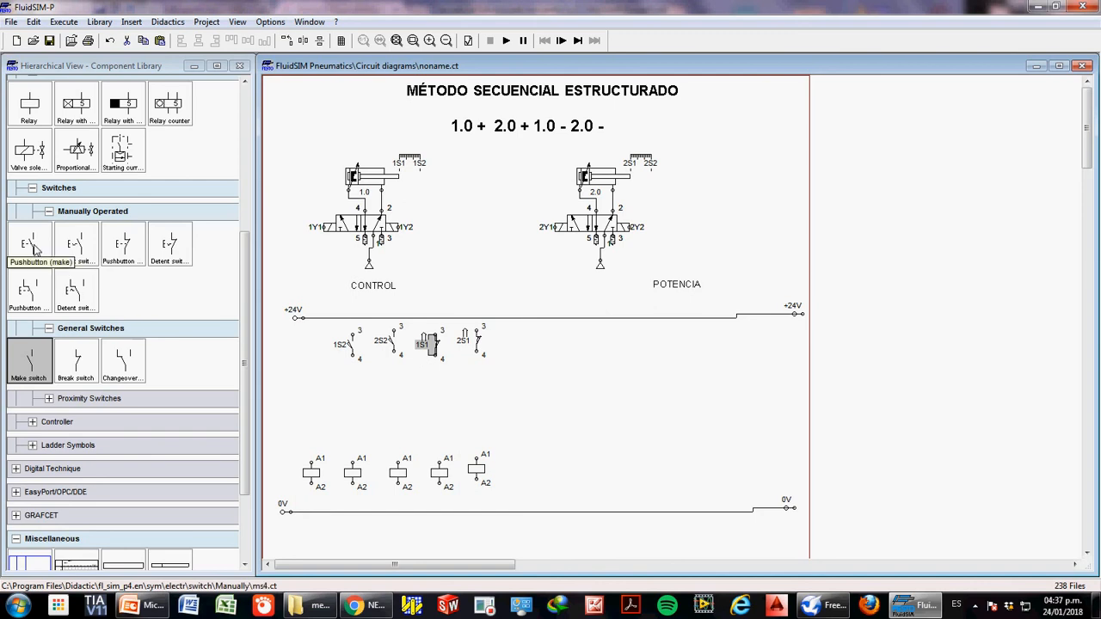
- Connect a make pushbutton to the left end of the +24V line and shift the four sensor switches slightly right and down
left_click_drag(32, 249, 312, 318)
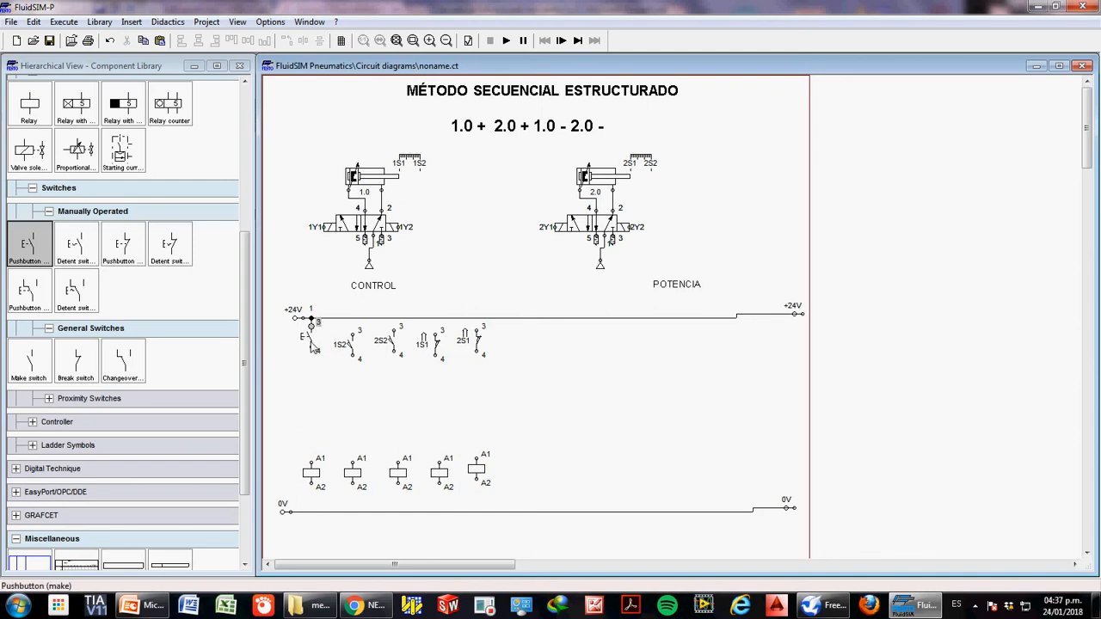
left_click_drag(337, 330, 506, 362)
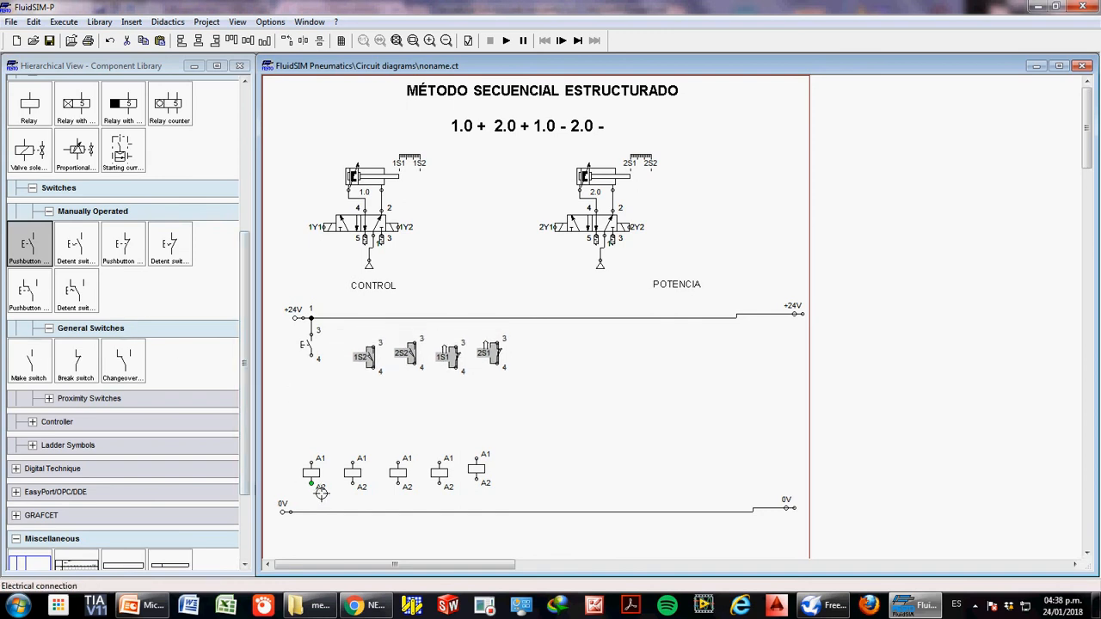
- Wire the A2 terminals of all five relays to the 0V line
left_click_drag(319, 488, 364, 523)
left_click_drag(407, 495, 448, 521)
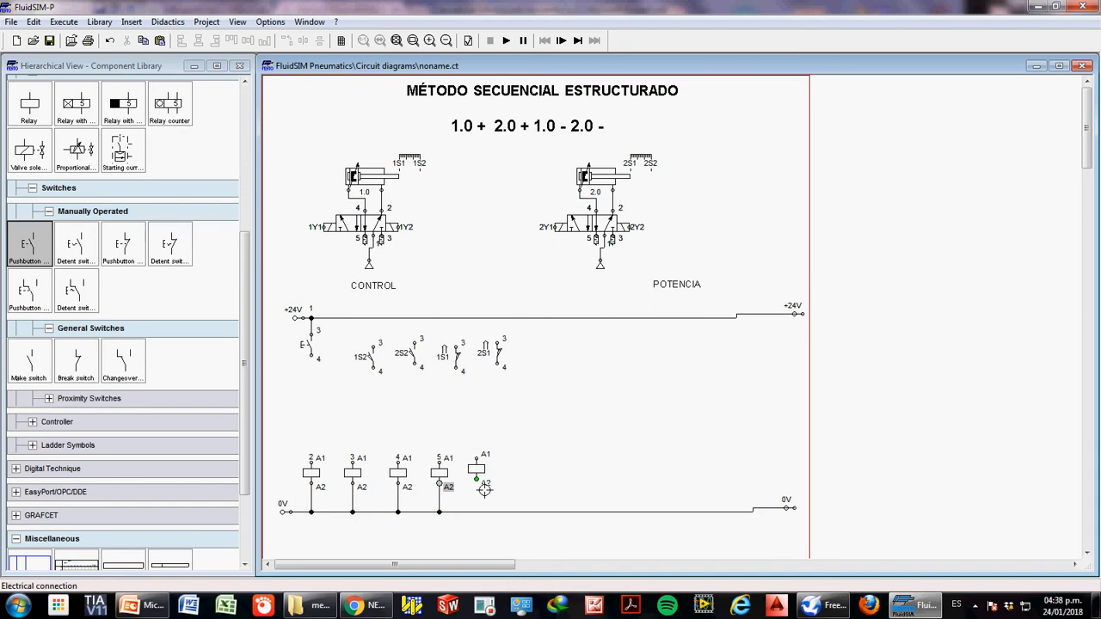
left_click_drag(485, 489, 488, 522)
- Place a make switch beside the pushbutton and label it K1
left_click_drag(45, 368, 345, 361)
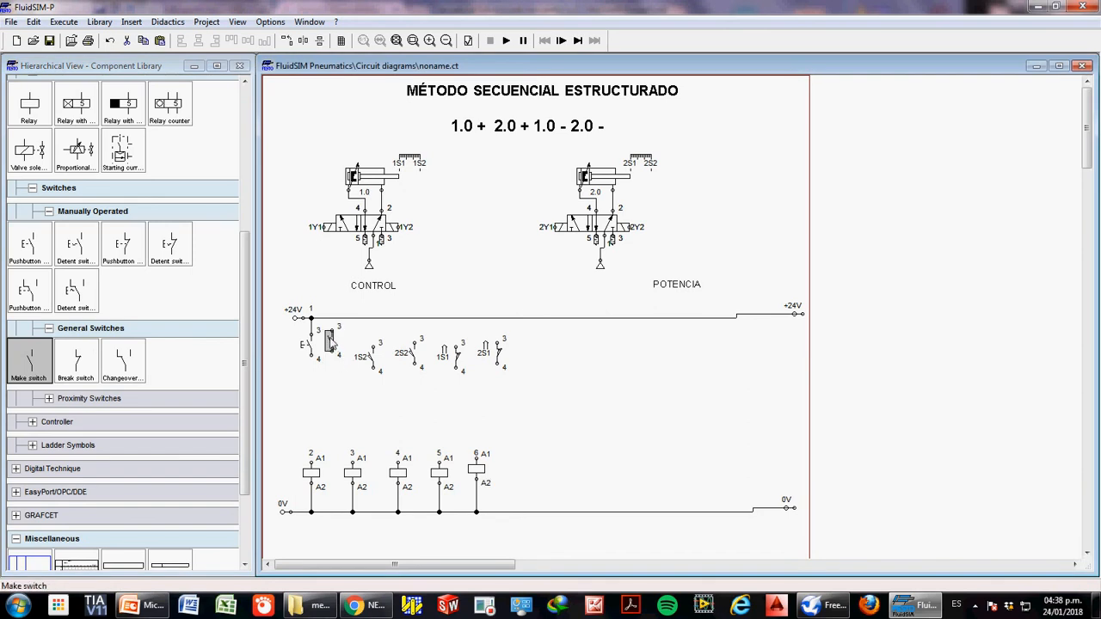
double_click(330, 342)
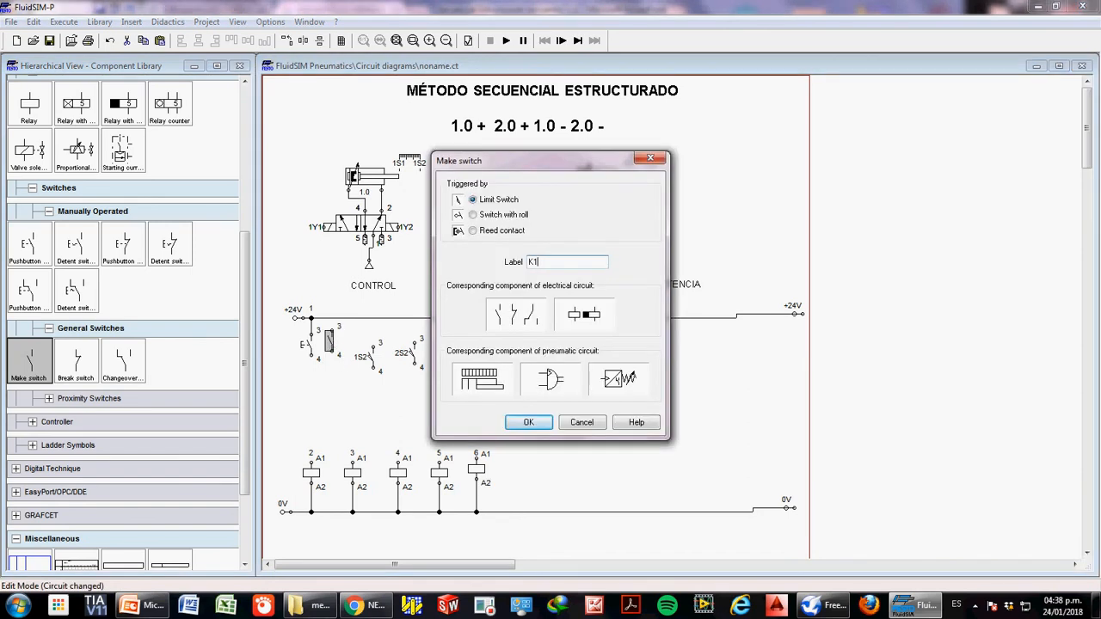
type("K1")
key("Return")
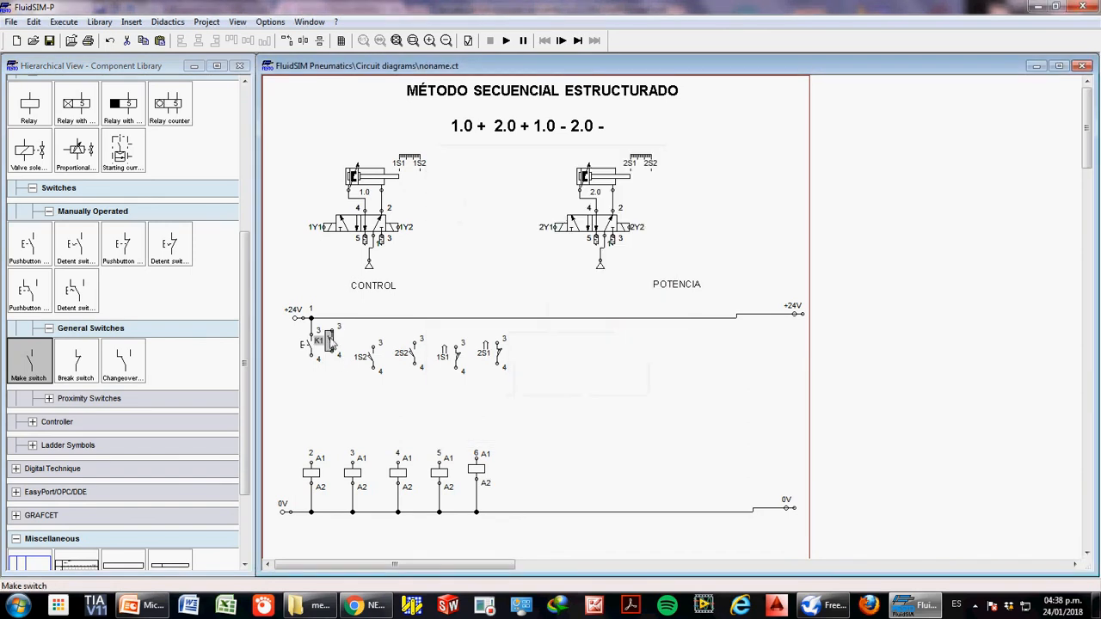
- Label the first relay K1 and move the K1 make switch level with the pushbutton
left_click(312, 475)
double_click(312, 475)
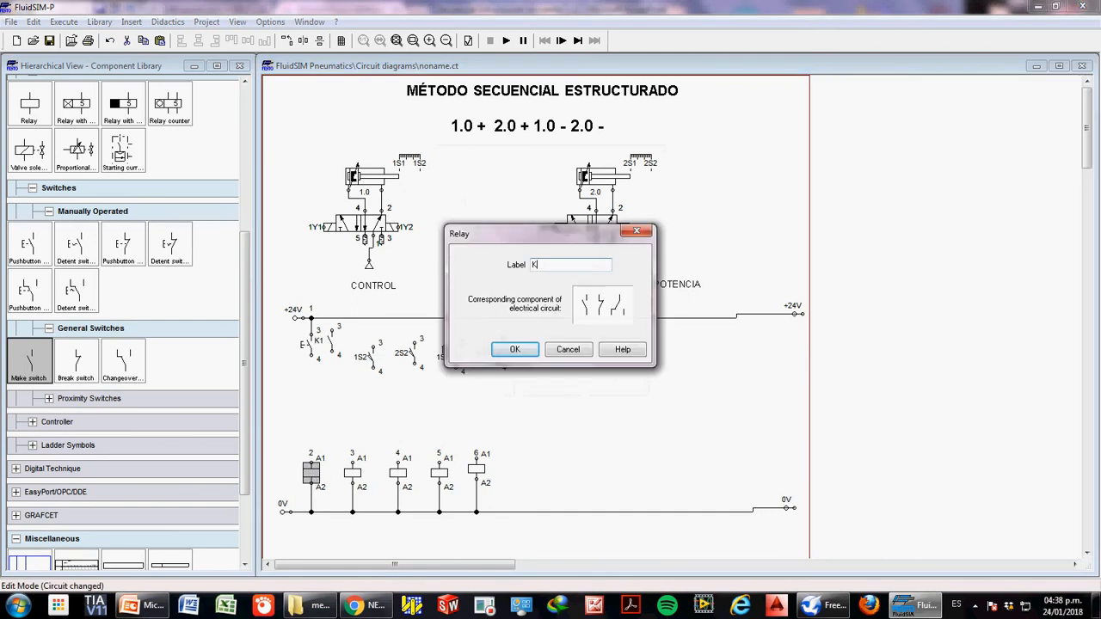
key("Return")
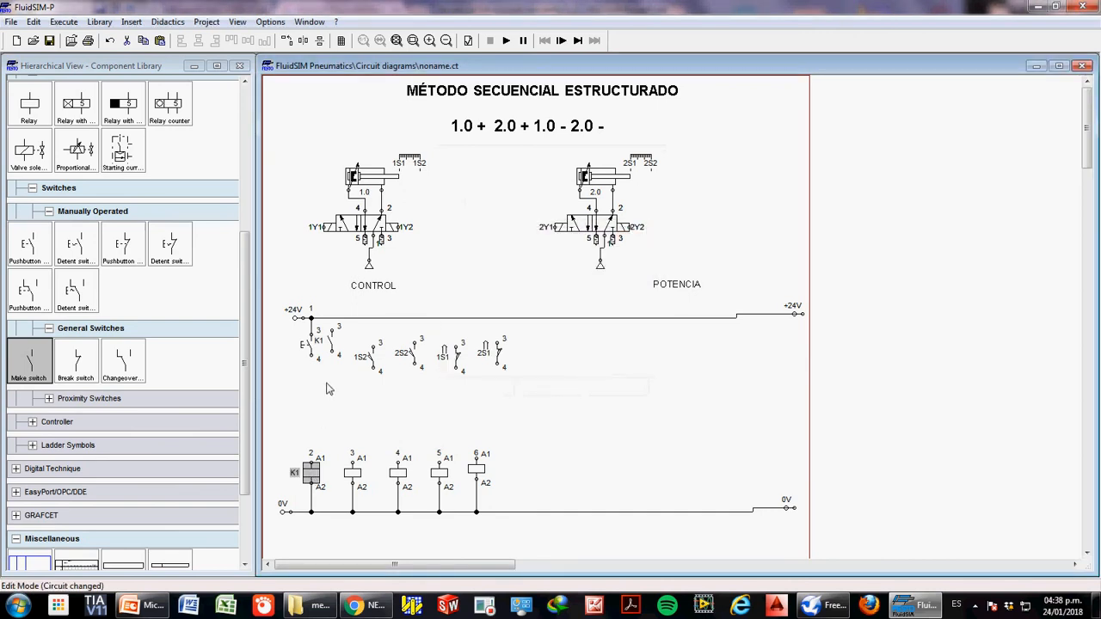
left_click(329, 342)
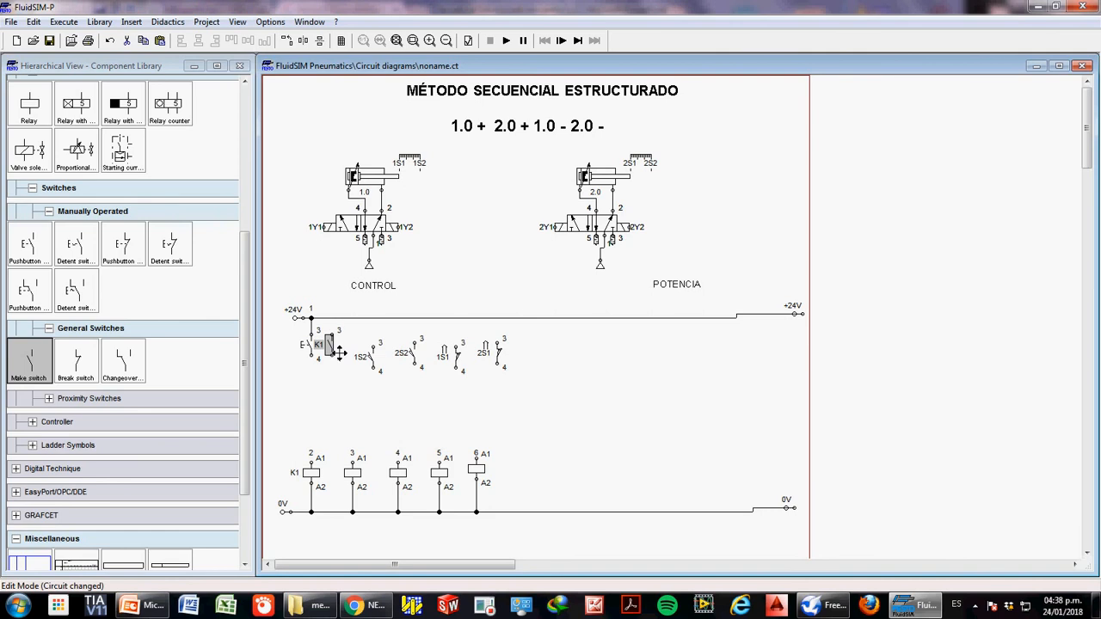
- Move the 1S2 switch up level with K1 and shift the four unlabelled relays to the right
left_click_drag(378, 361, 373, 353)
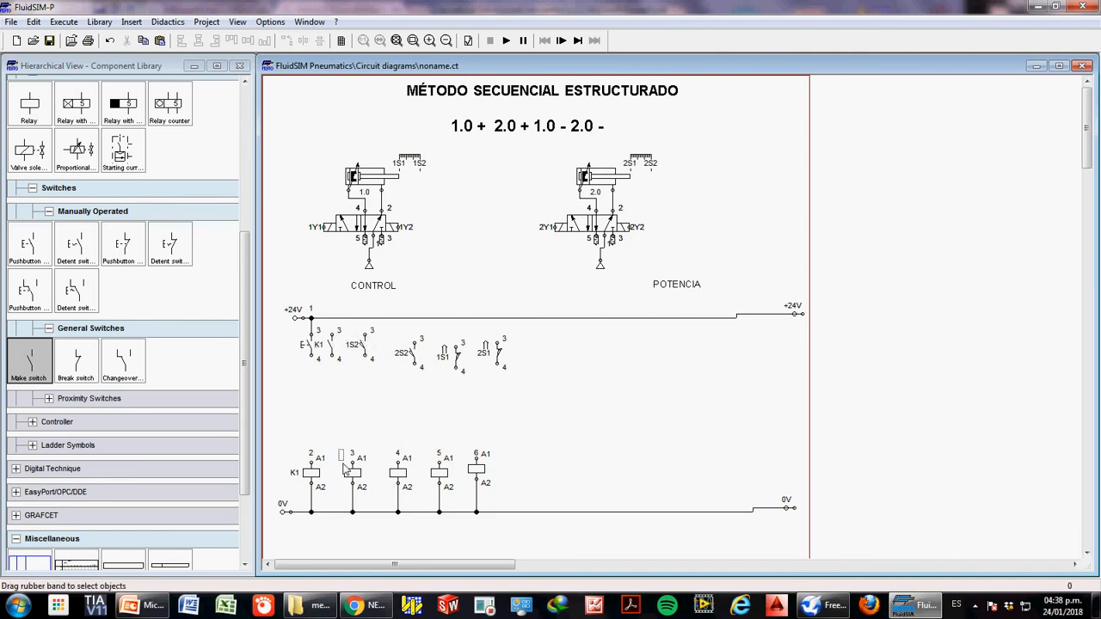
left_click_drag(343, 397, 519, 552)
left_click_drag(487, 516, 514, 522)
left_click(571, 445)
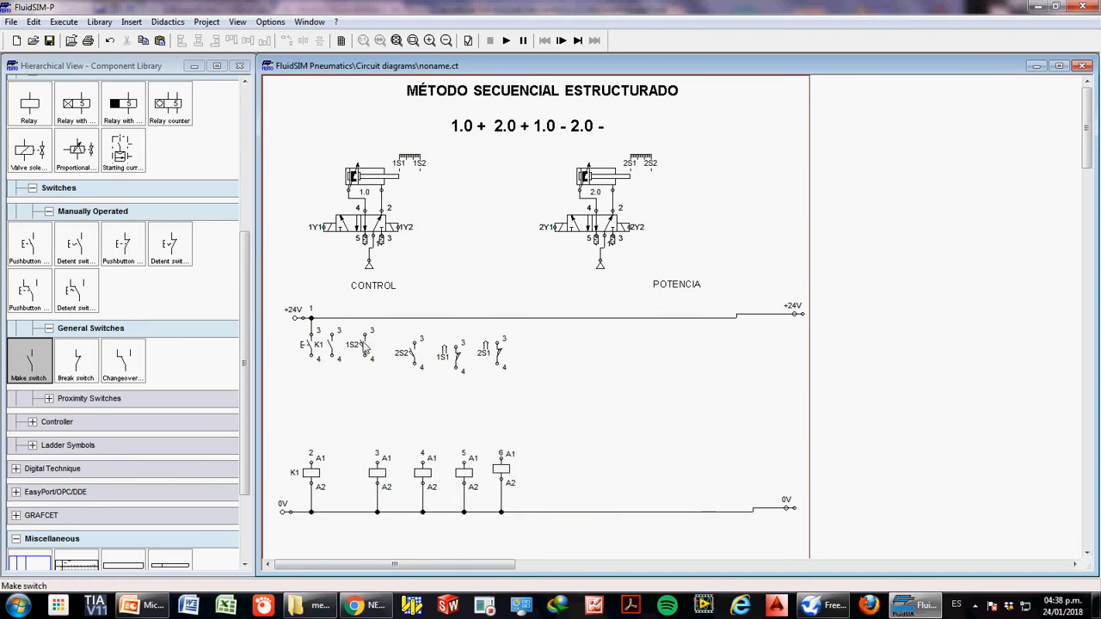
- Shift the four sensor switches to the right and place a make switch beside 1S2
left_click_drag(363, 346, 542, 394)
left_click_drag(456, 357, 480, 358)
left_click_drag(36, 364, 401, 365)
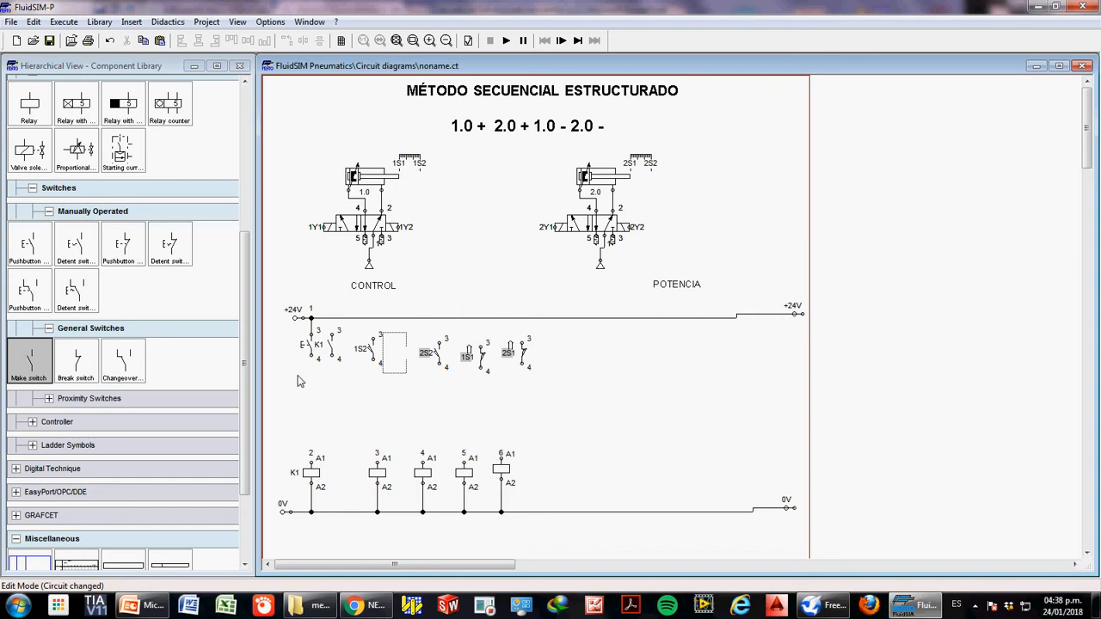
left_click(388, 411)
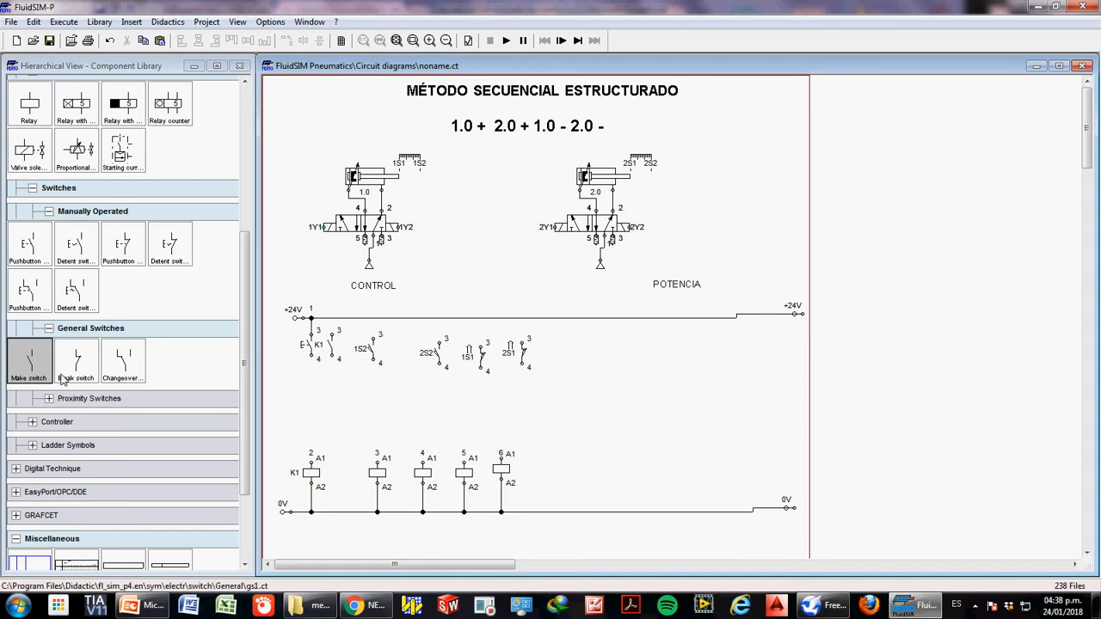
left_click_drag(30, 368, 396, 344)
- Move 1S1 and 2S1 well to the right to free space and place a make switch beside 2S2
left_click_drag(459, 331, 545, 396)
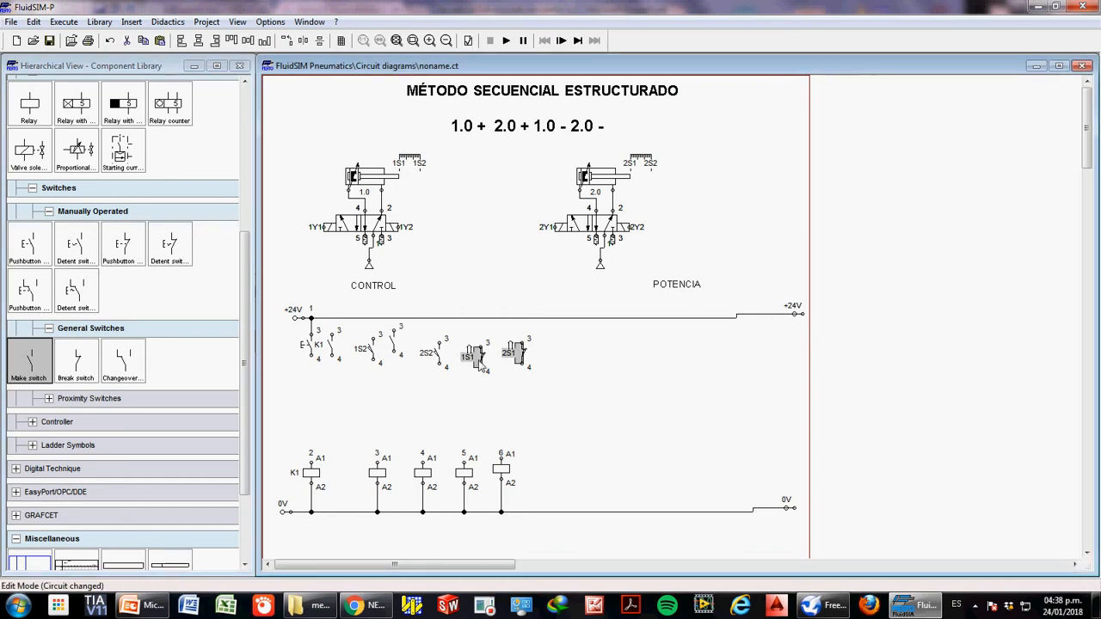
left_click_drag(482, 365, 616, 392)
left_click(435, 353)
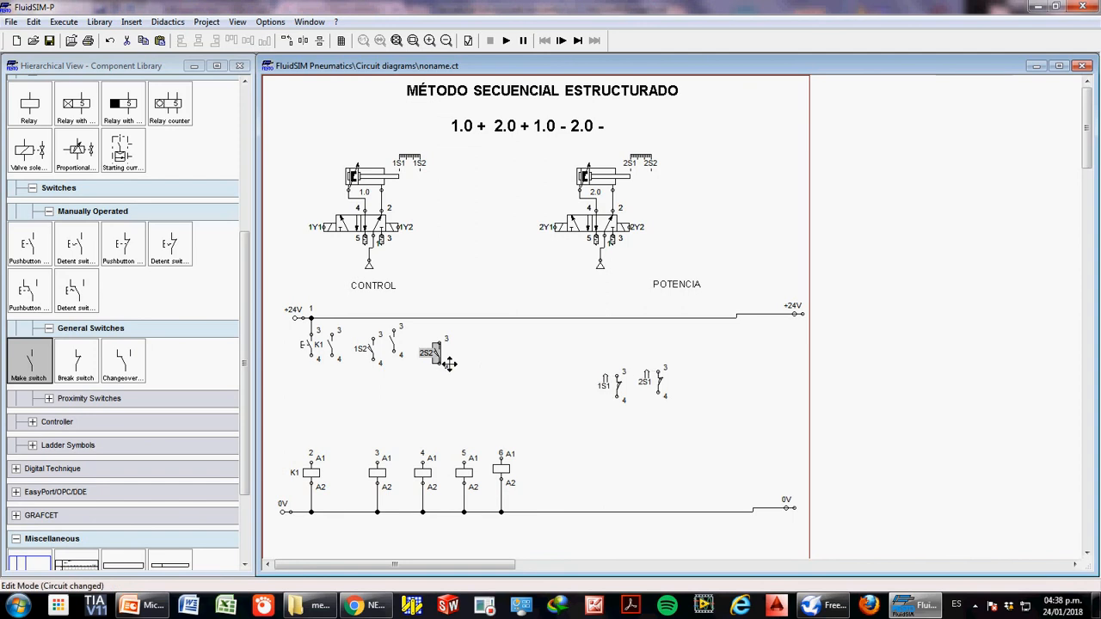
left_click(400, 349)
left_click_drag(400, 348, 456, 366)
- Bring 1S1 back into the switch row with a new make switch beside it, shifting the last two relays right
left_click_drag(625, 390, 490, 354)
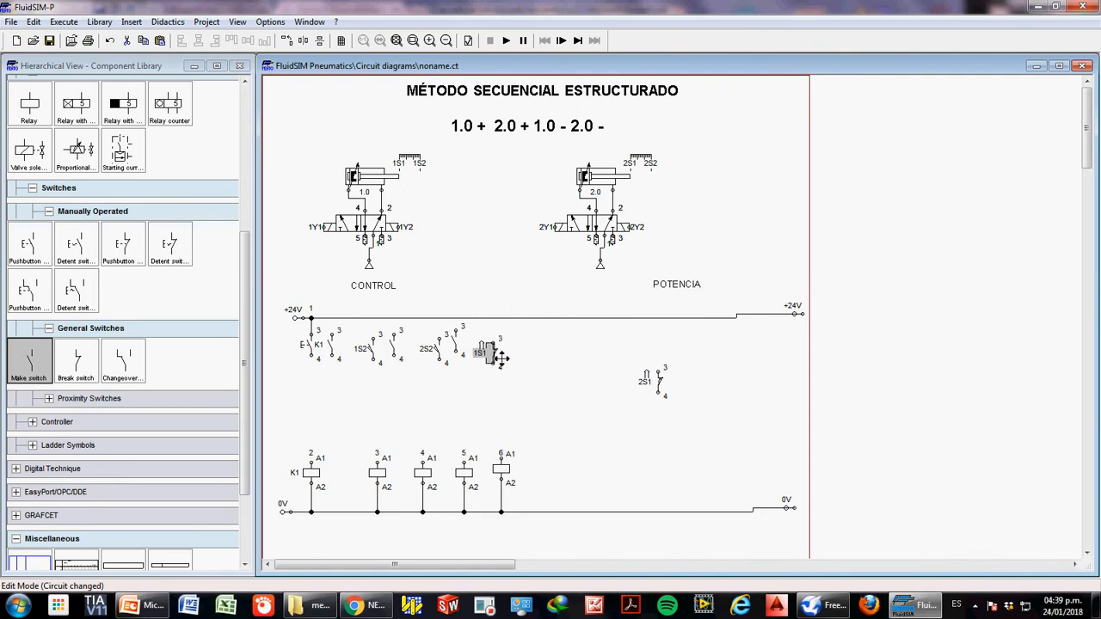
left_click_drag(454, 438, 556, 522)
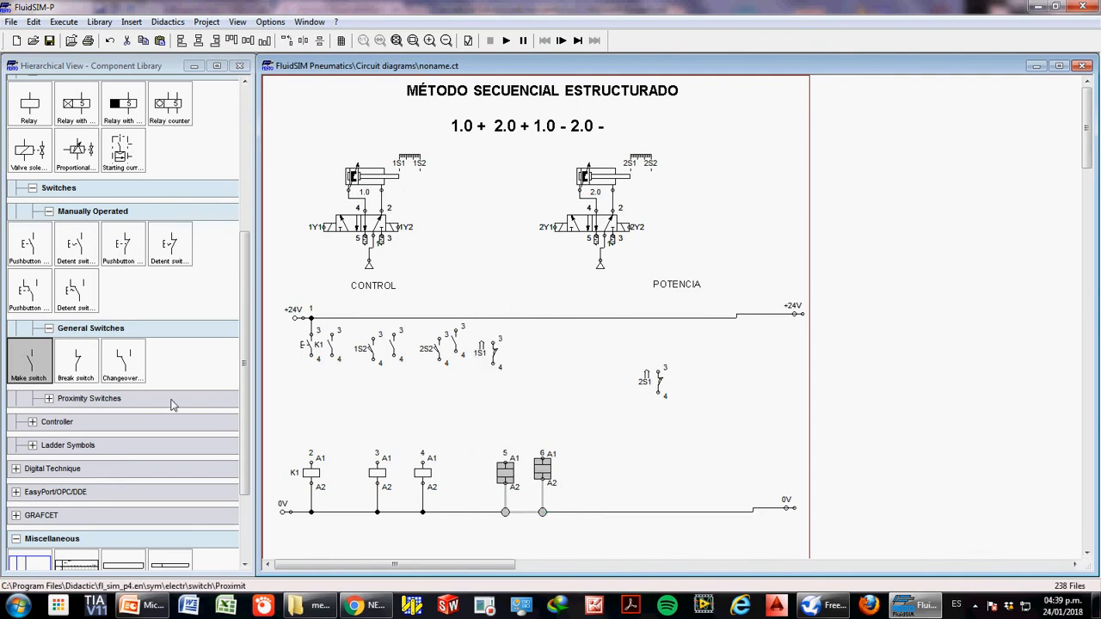
left_click_drag(28, 360, 526, 366)
- Return 2S1 to the switch row and shift the last relay right so that the two line up
left_click_drag(660, 384, 553, 353)
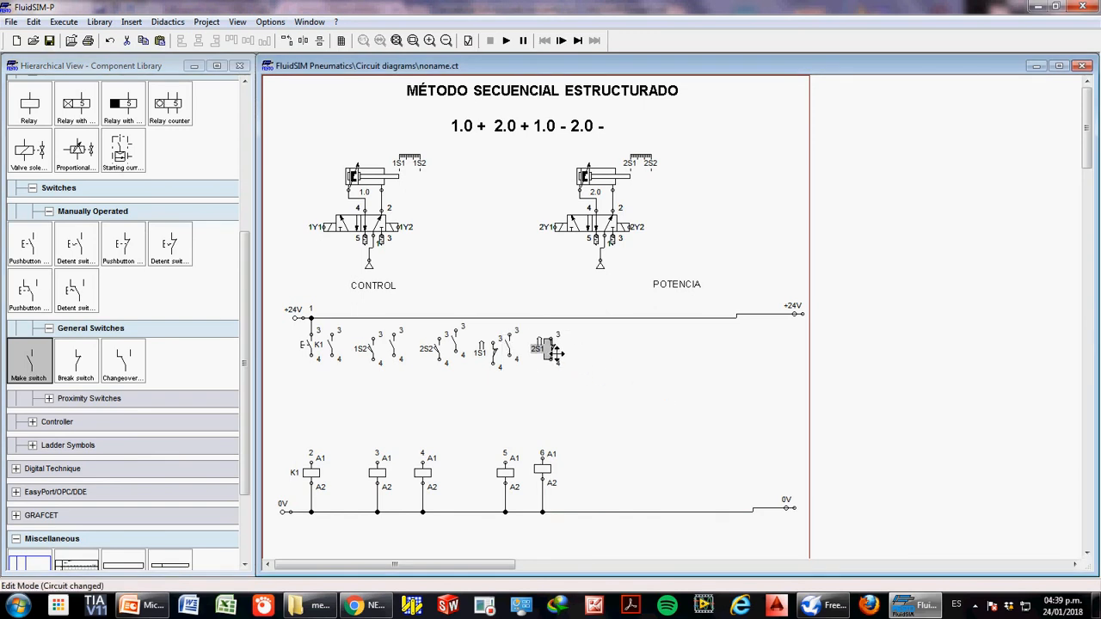
left_click_drag(514, 466, 578, 523)
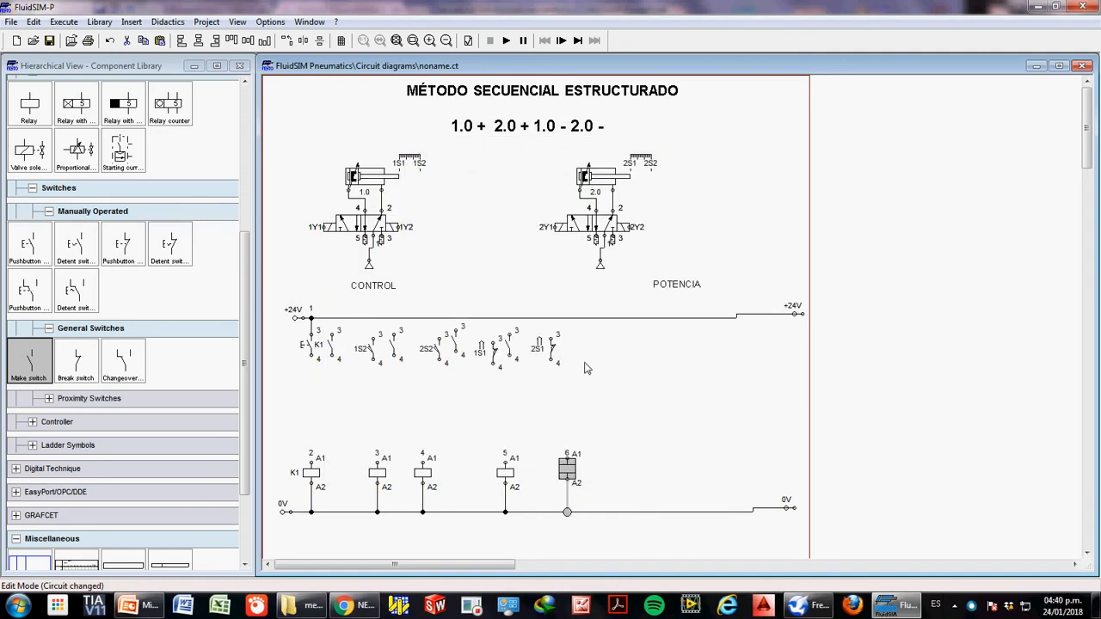
left_click_drag(552, 351, 569, 359)
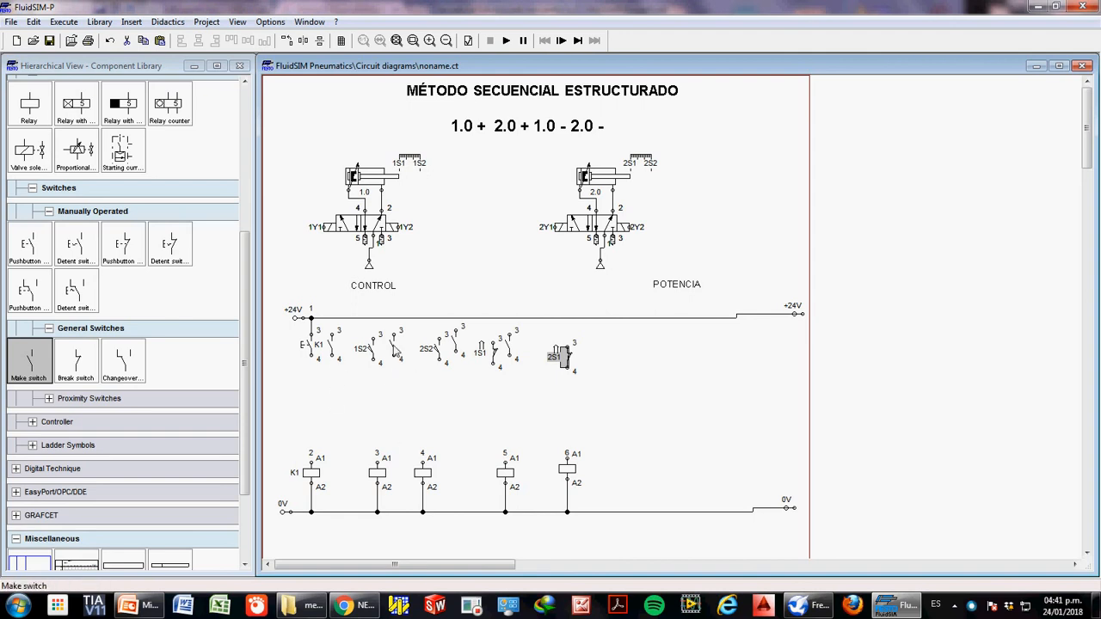
- Label the make switch beside 1S2 and the second relay K2
double_click(396, 351)
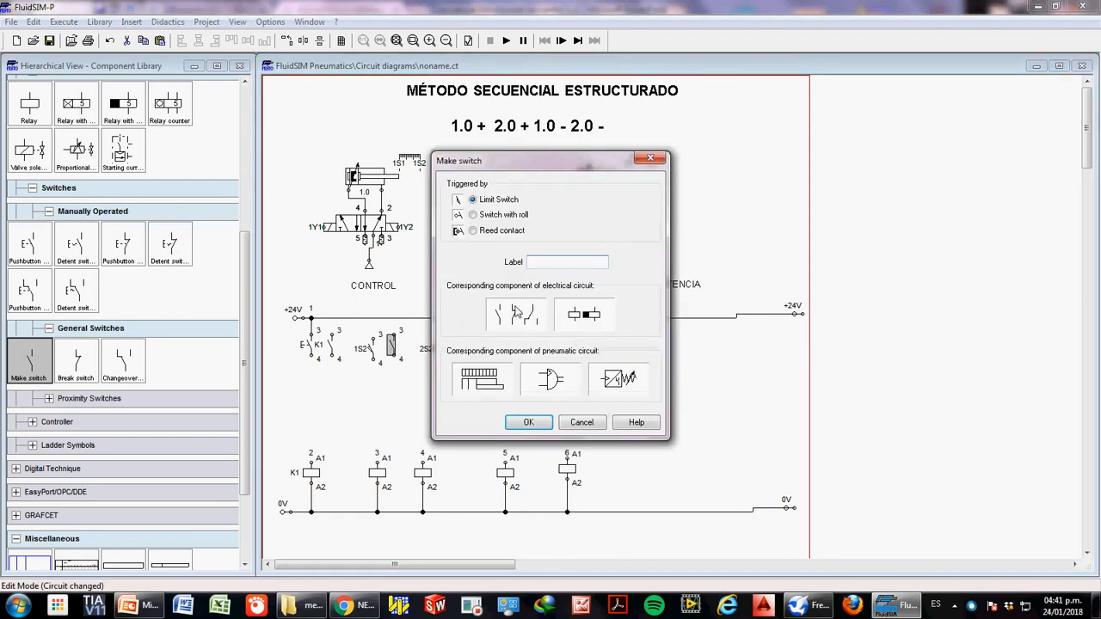
type("K2")
key("Return")
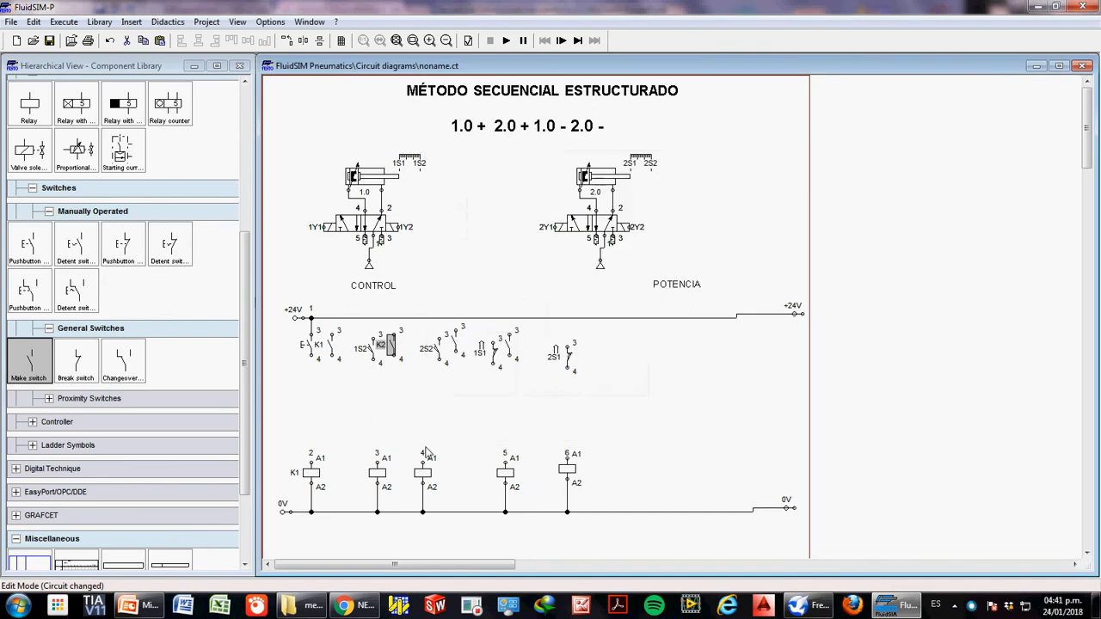
double_click(379, 476)
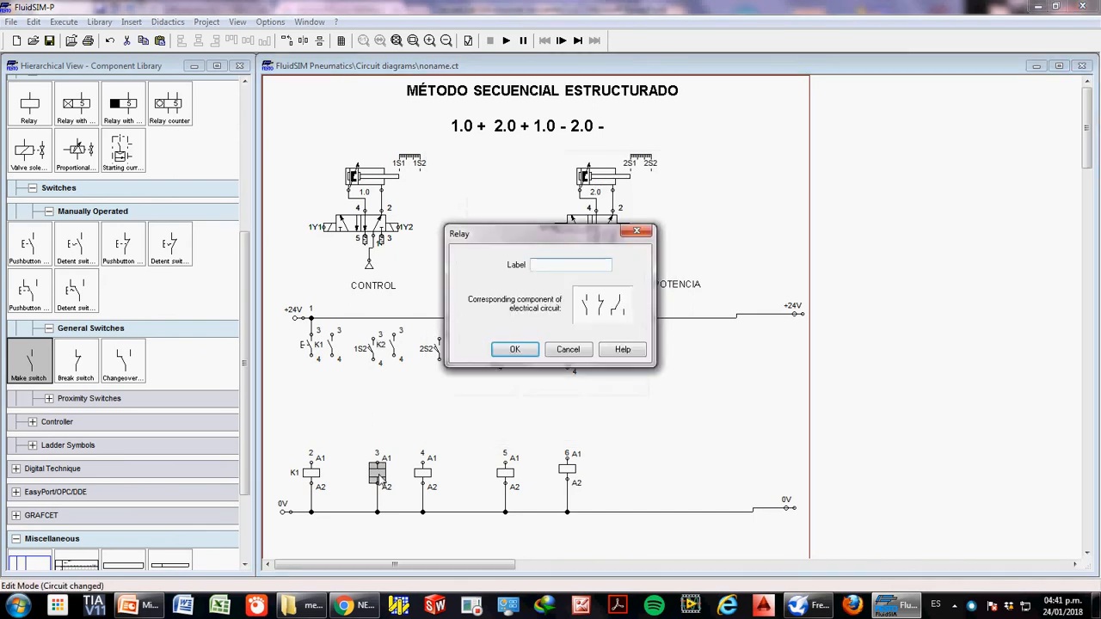
left_click(514, 350)
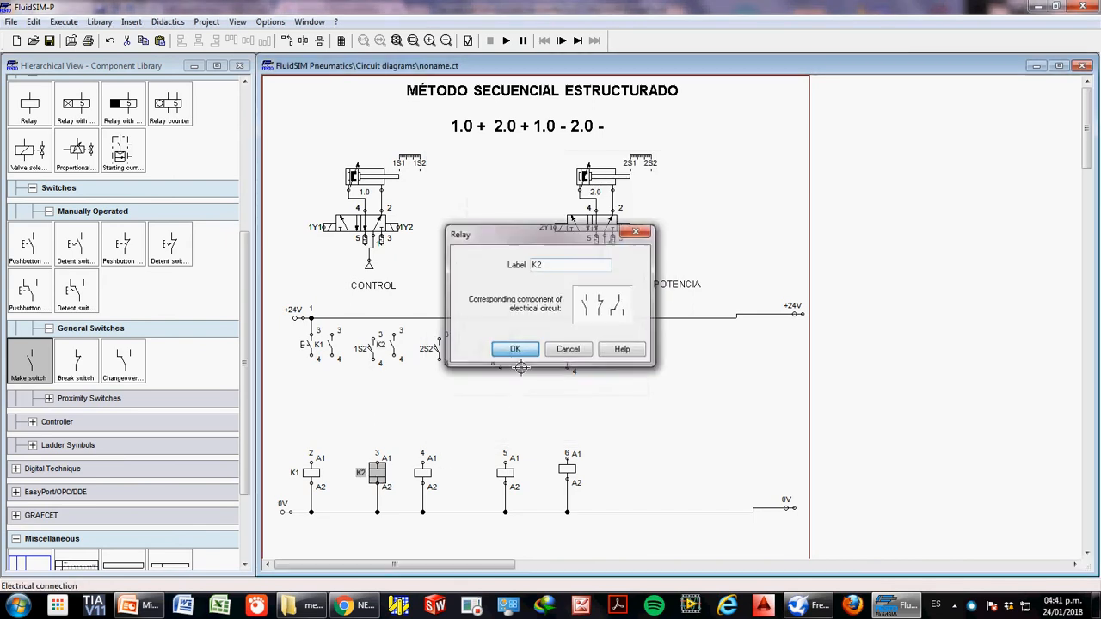
- Move the third relay below 2S2, label it and its make switch K3, and even out the neighbouring switches' spacing
left_click_drag(411, 455, 455, 522)
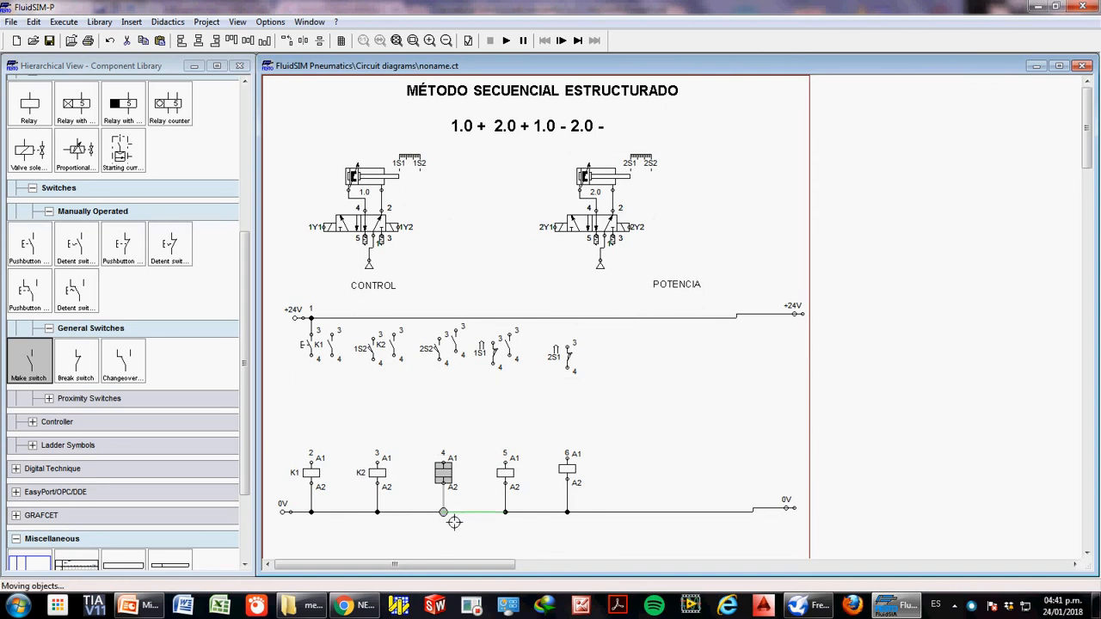
double_click(443, 473)
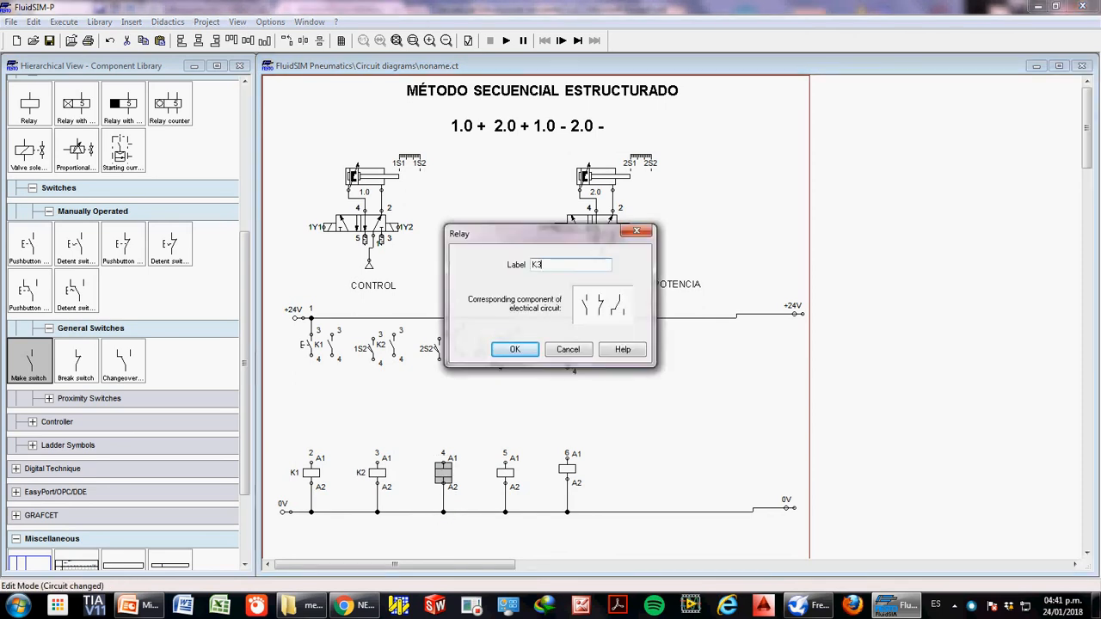
left_click(515, 349)
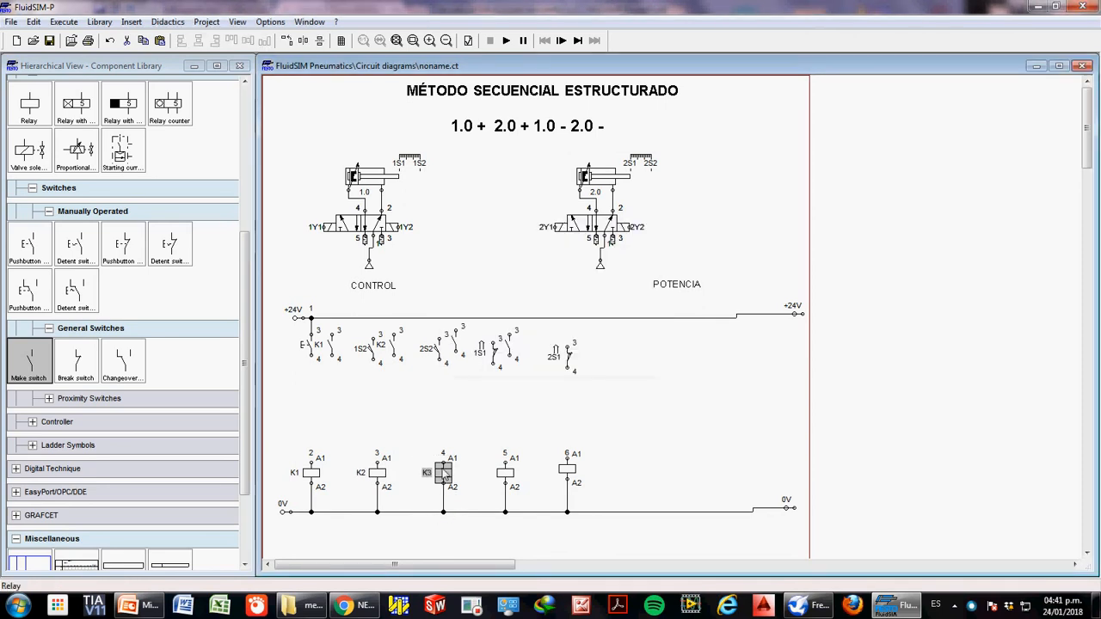
double_click(455, 349)
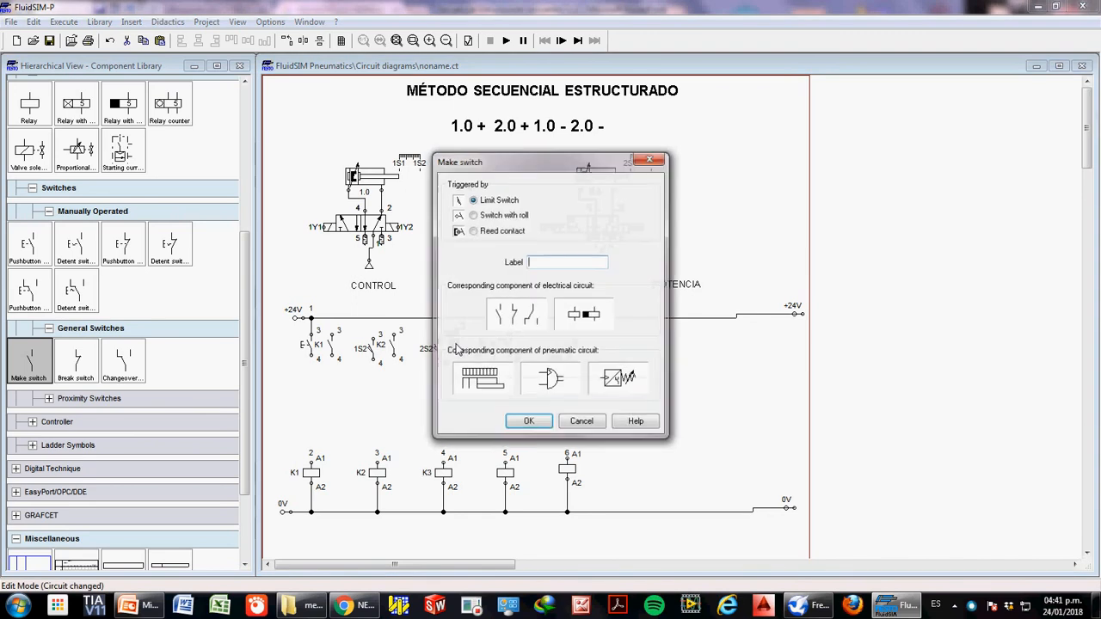
left_click(522, 430)
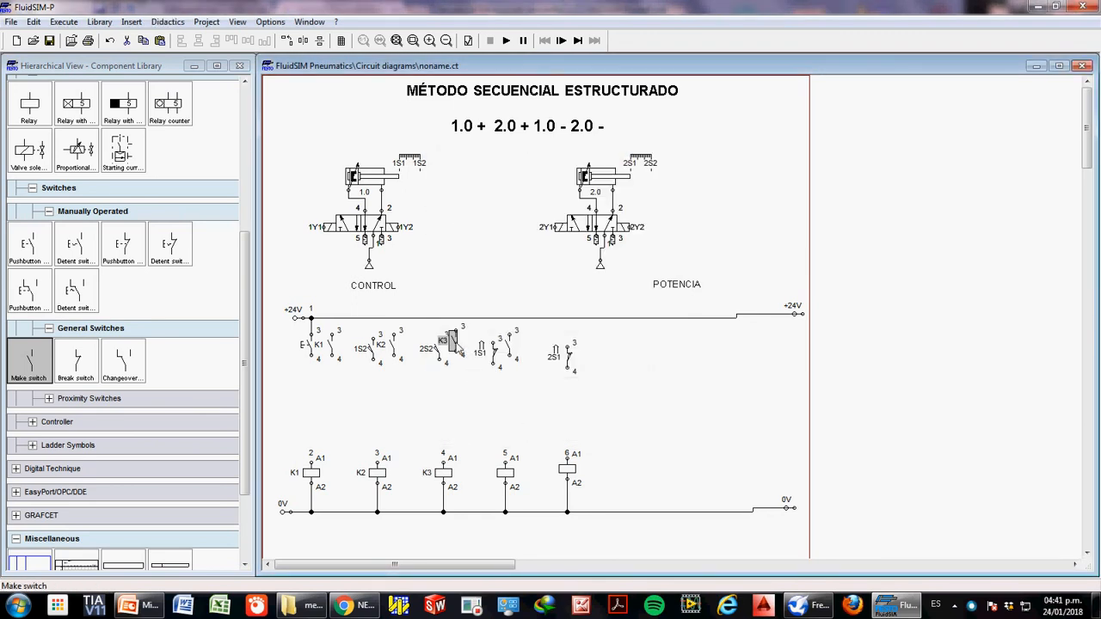
left_click_drag(459, 351, 524, 359)
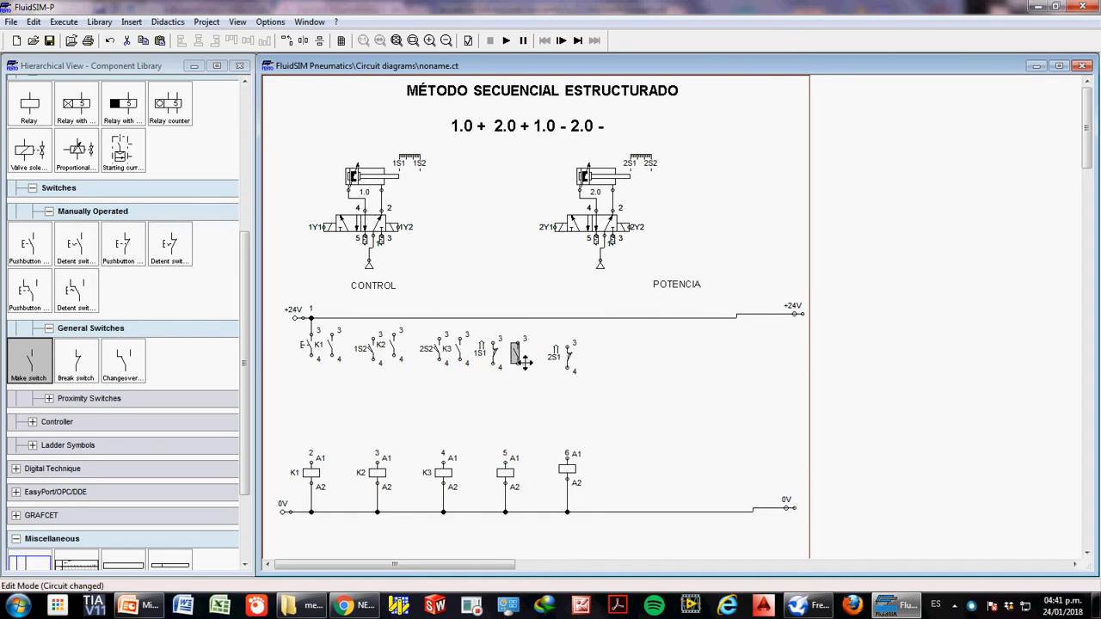
left_click(489, 362)
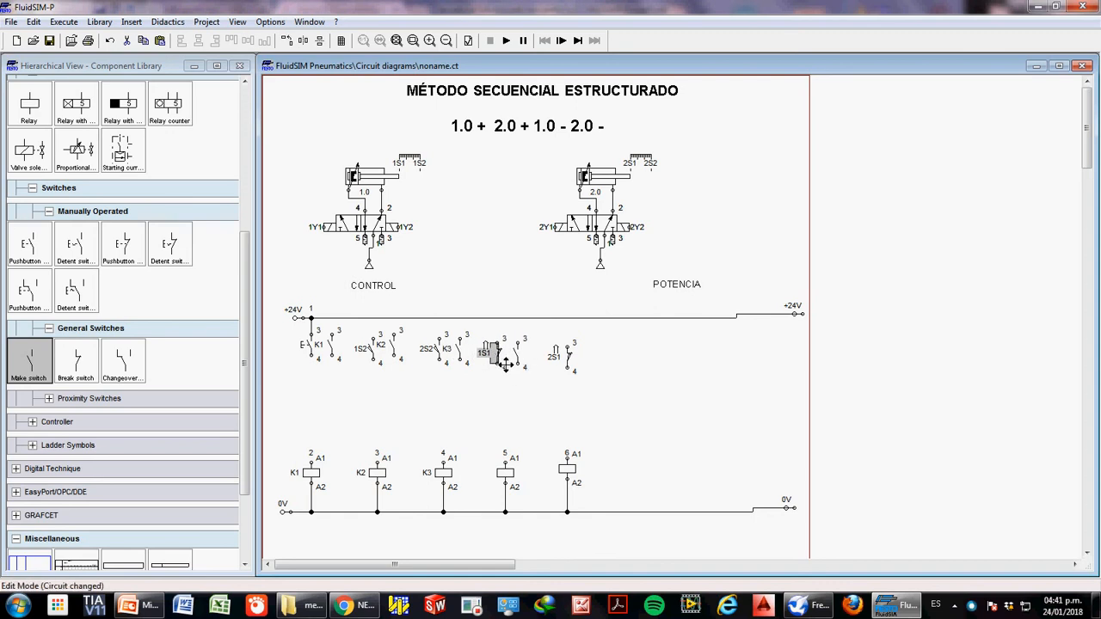
- Label the fourth relay and the make switch beside 1S1 K4, and the fifth relay K5
double_click(509, 482)
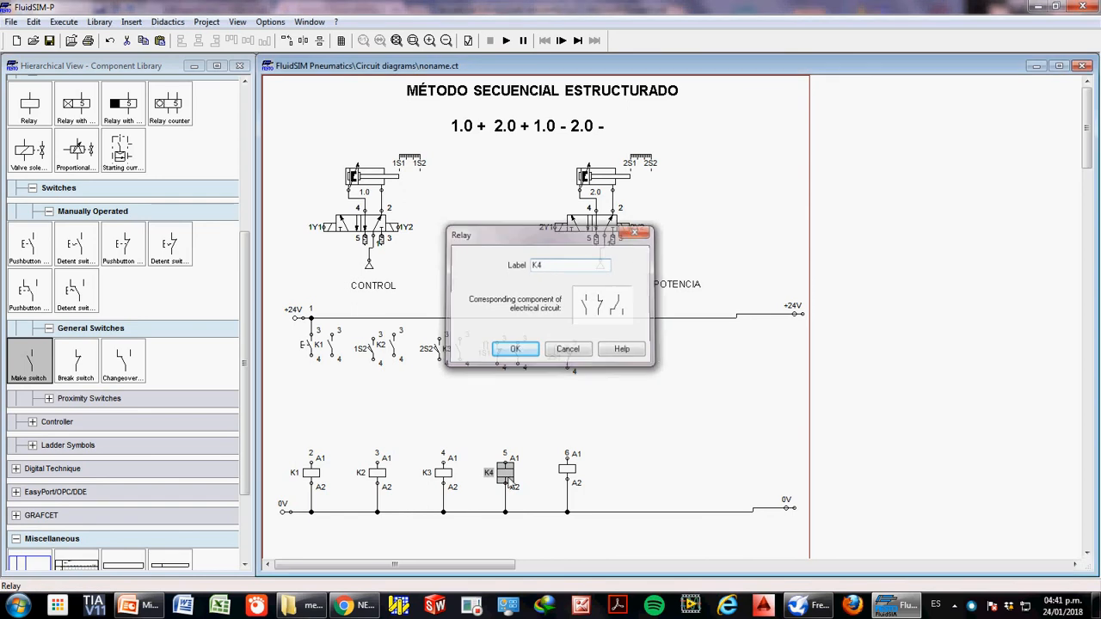
key("Return")
double_click(522, 360)
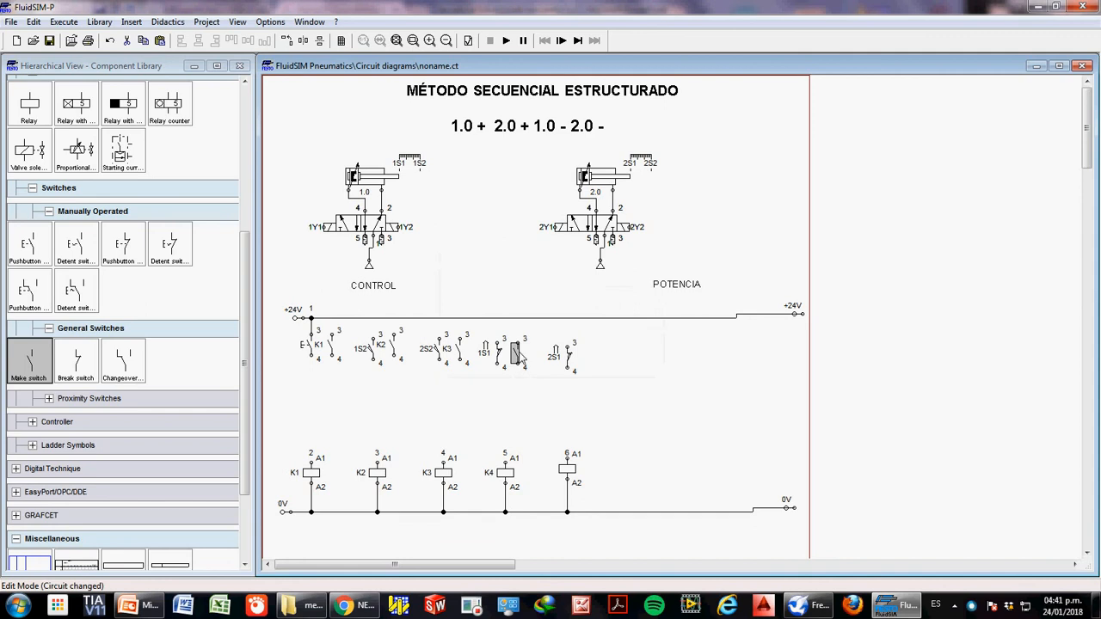
type("K4")
key("Return")
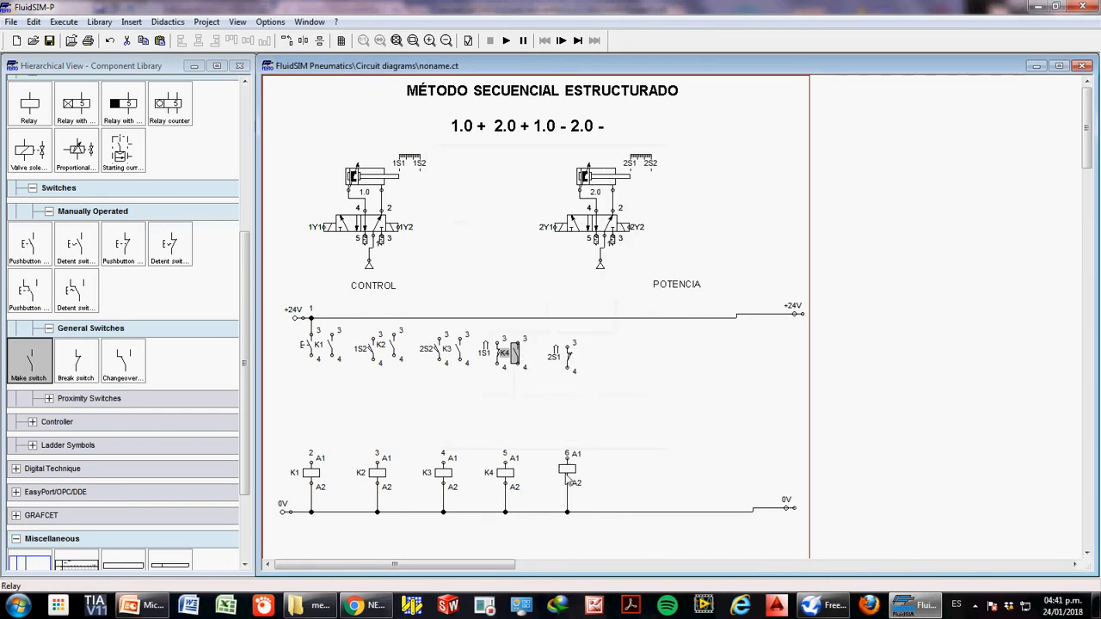
double_click(568, 473)
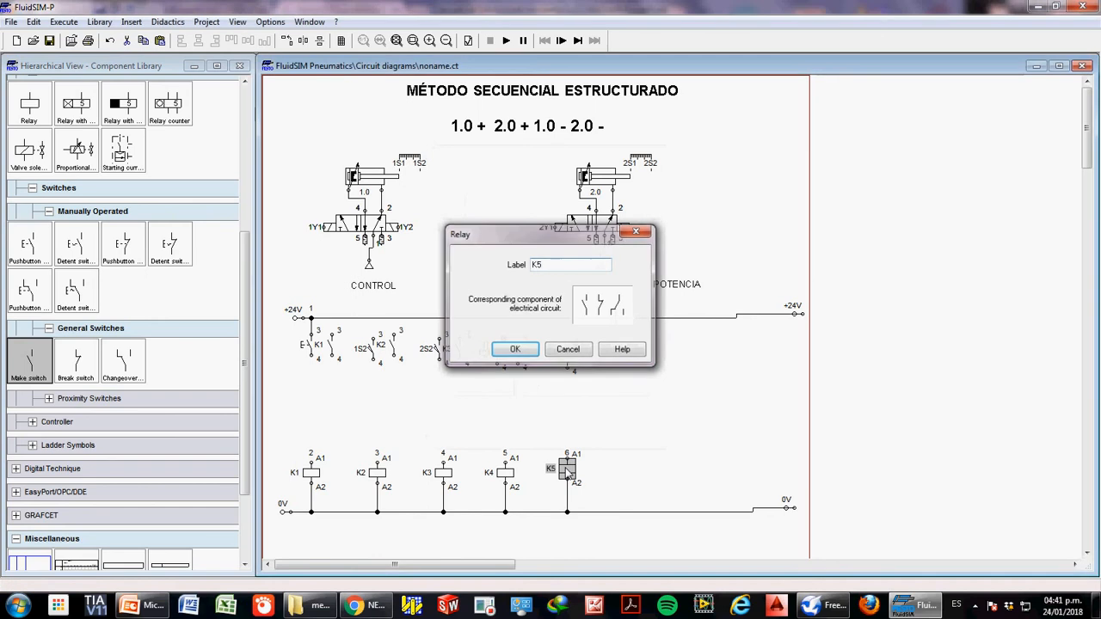
key("Return")
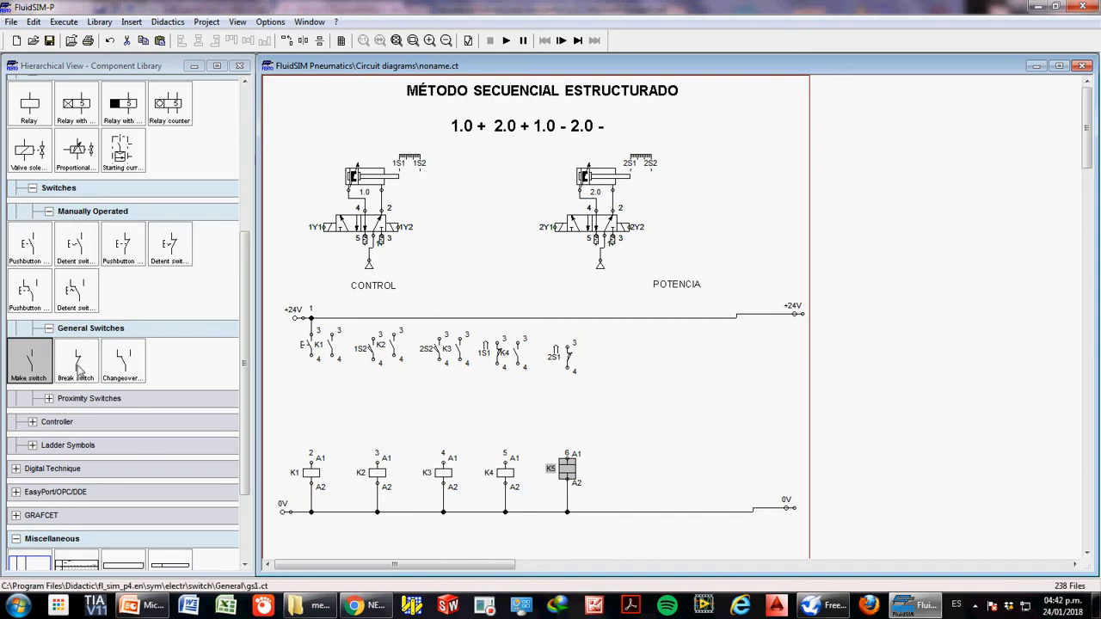
- Place a break switch above relay K1, wire it between the start pushbutton and the relay coil, and label it K5
left_click_drag(79, 368, 322, 435)
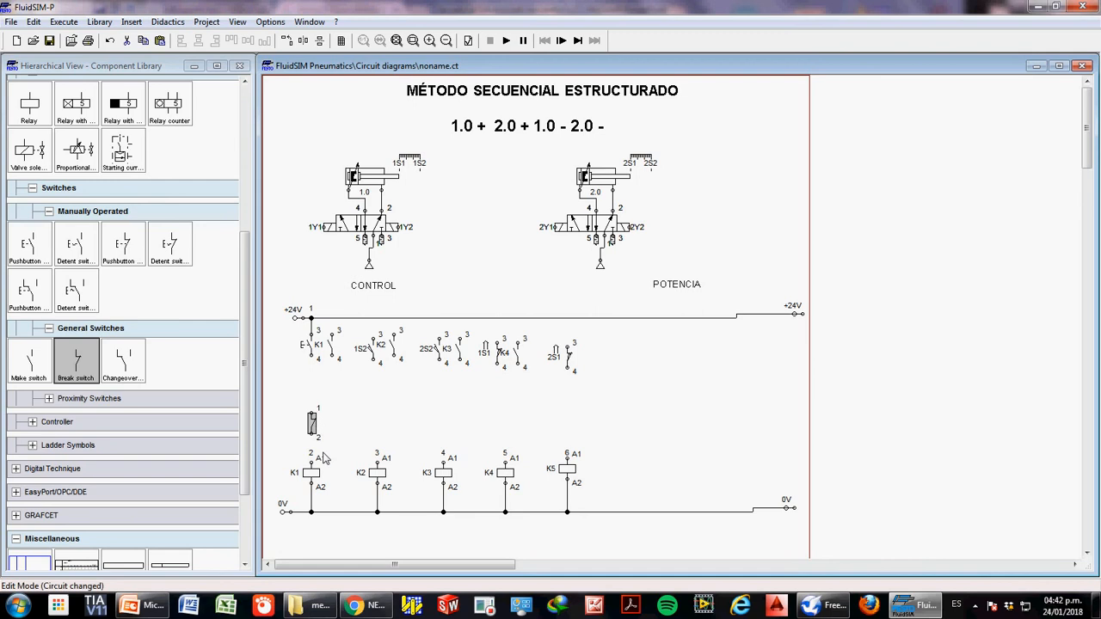
mouse_move(320, 443)
left_mouse_down()
mouse_move(313, 471)
mouse_move(311, 458)
left_mouse_up()
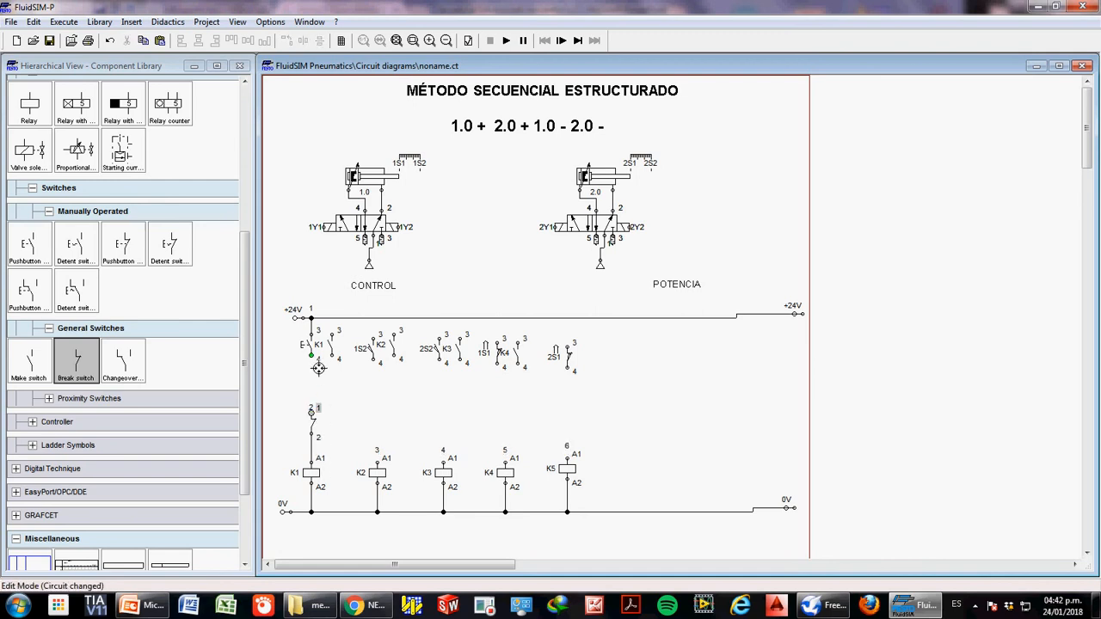
left_click_drag(321, 364, 311, 412)
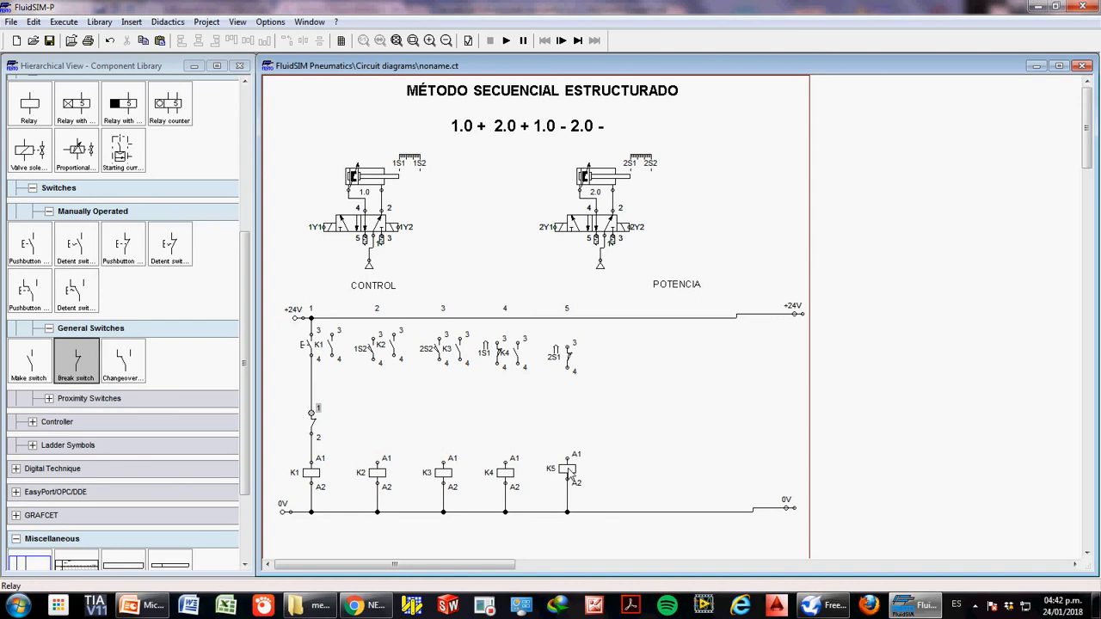
double_click(312, 421)
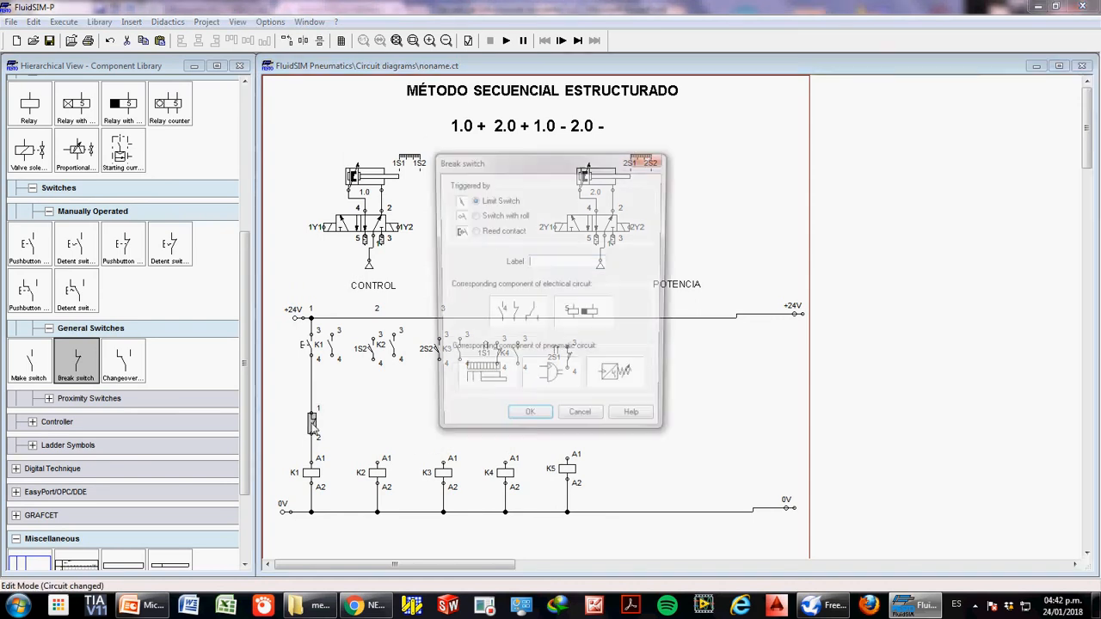
type("K5")
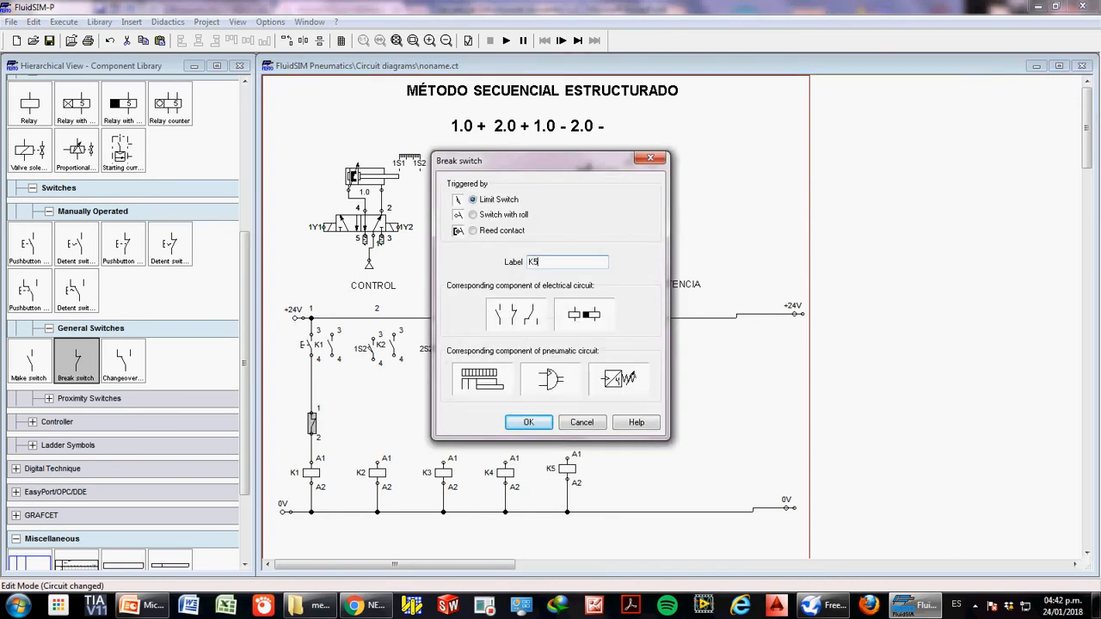
key("Return")
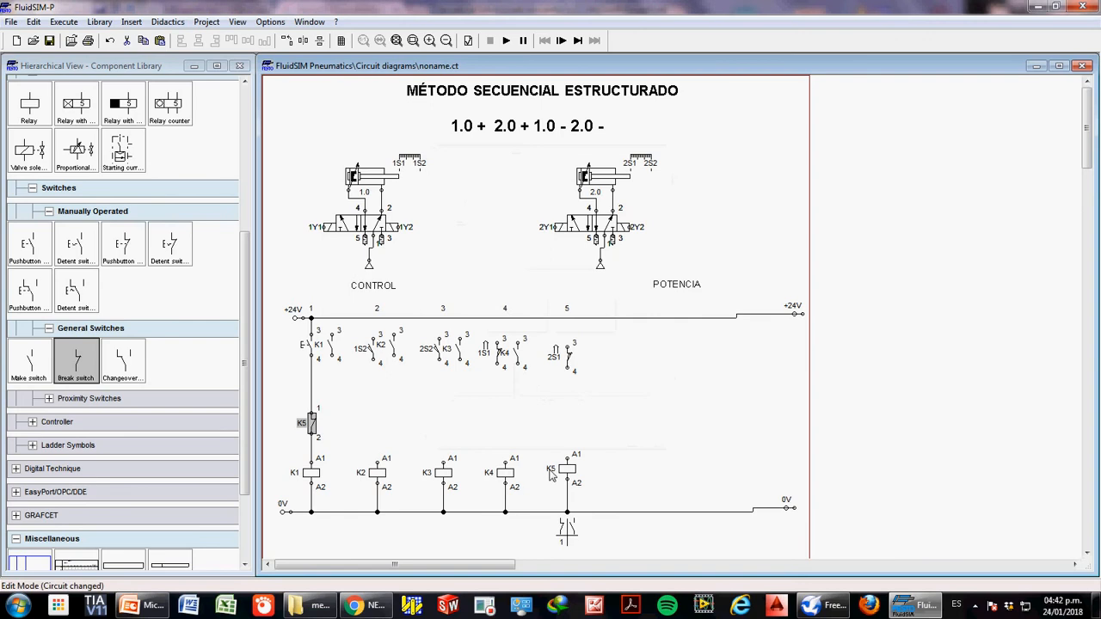
- Wire the K1 make switch in parallel with the start pushbutton and connect 1S2 and the K2 make switch to the +24V line
left_click_drag(332, 355, 313, 376)
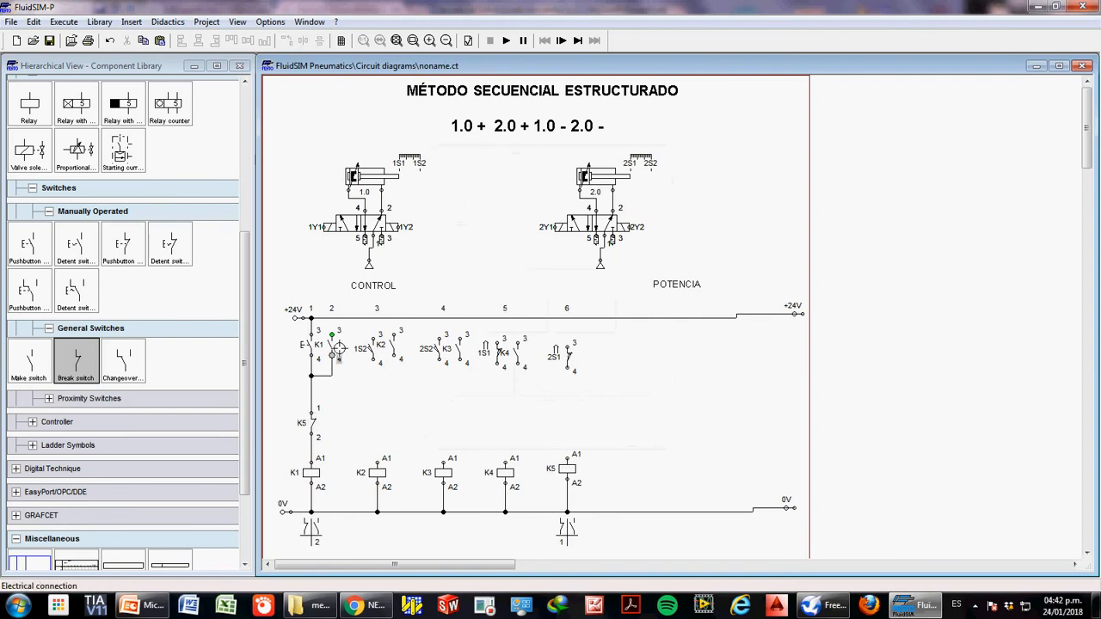
left_click_drag(332, 334, 332, 318)
left_click_drag(379, 338, 394, 319)
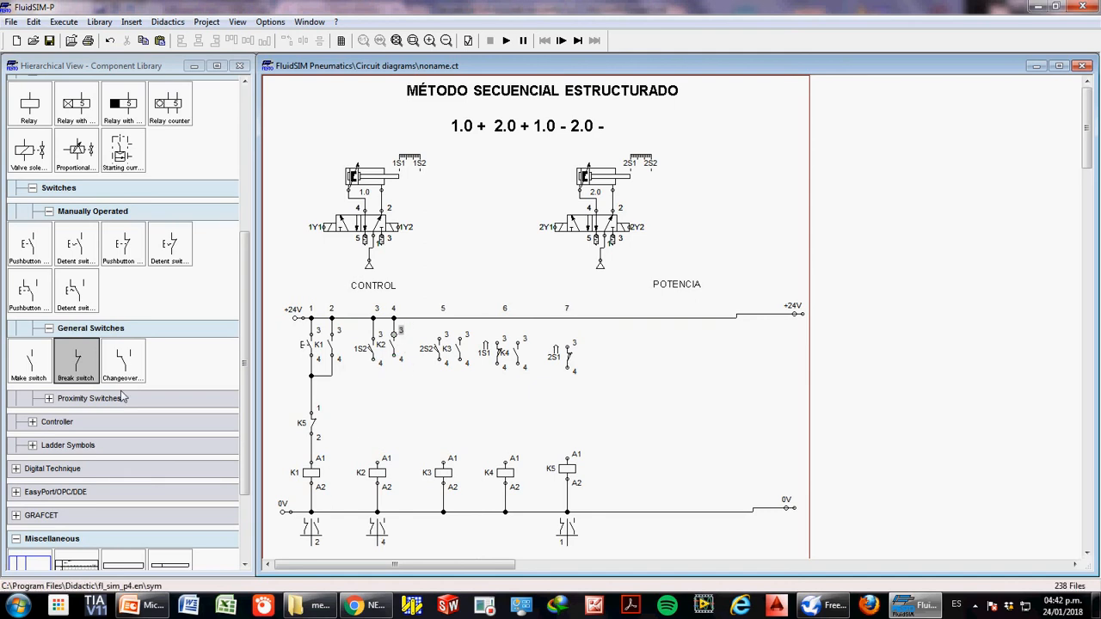
- Place four make switches, one above each of the relays K2, K3, K4 and K5
left_click_drag(28, 366, 386, 429)
left_click_drag(41, 368, 445, 421)
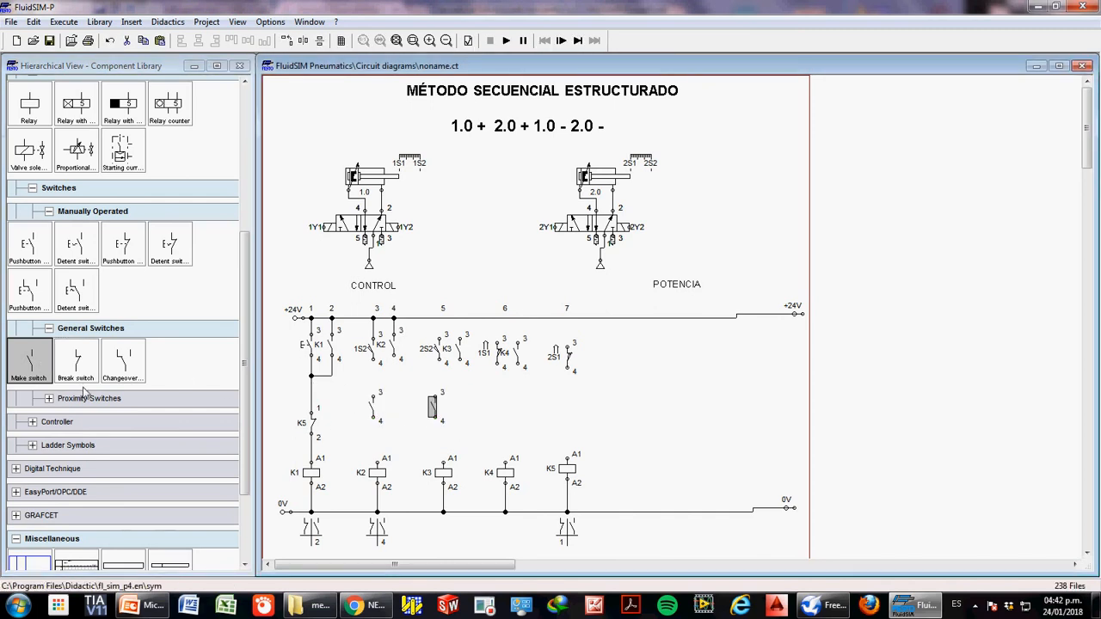
left_click_drag(29, 361, 505, 419)
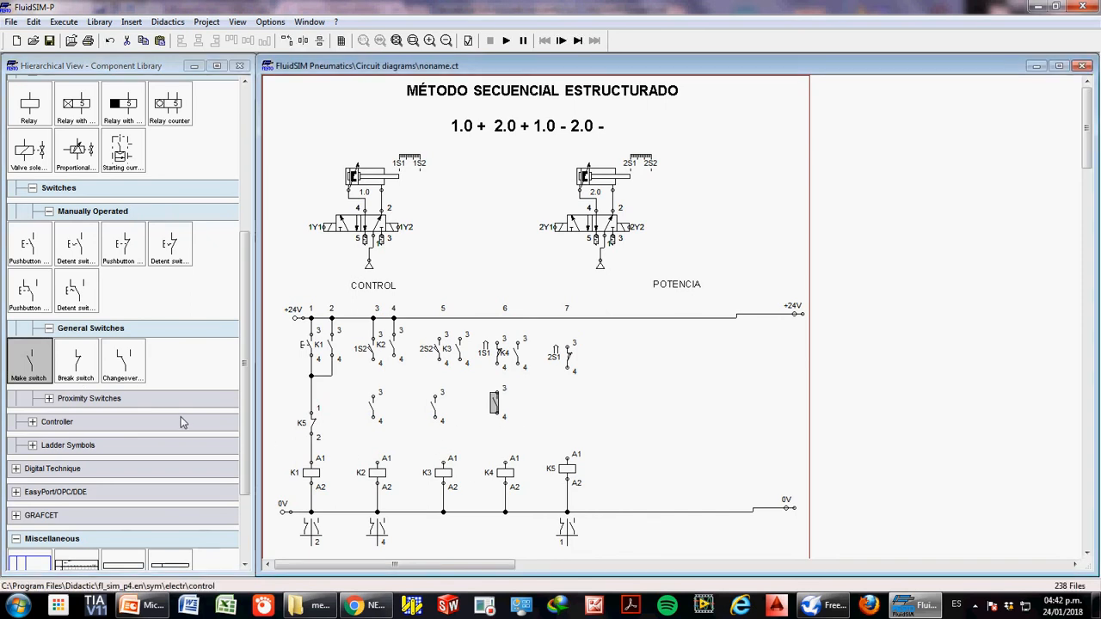
left_click_drag(29, 362, 573, 434)
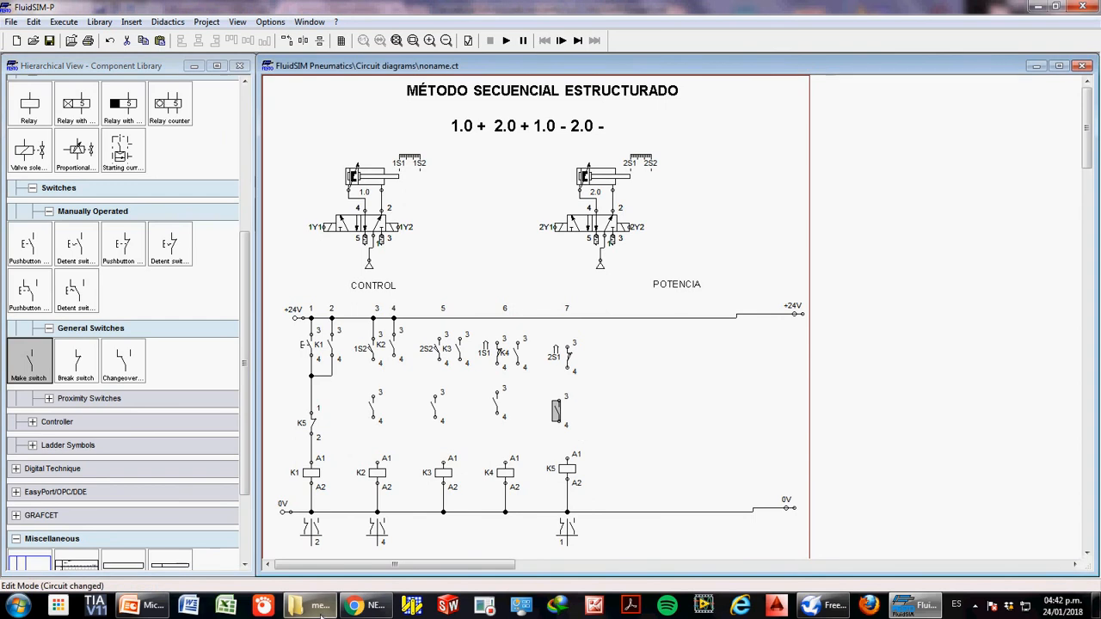
- Review the PARTE ELÉCTRICA rules on slide 3 in PowerPoint and compare them with relay K1's circuit in FluidSIM
left_click(142, 606)
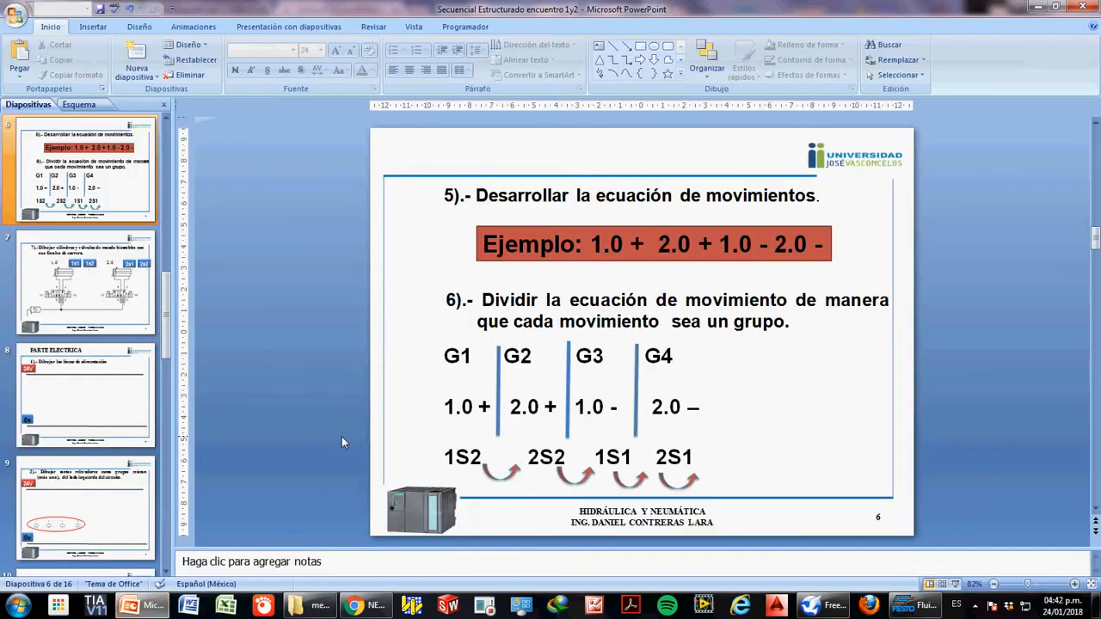
scroll(342, 442, "up", 3)
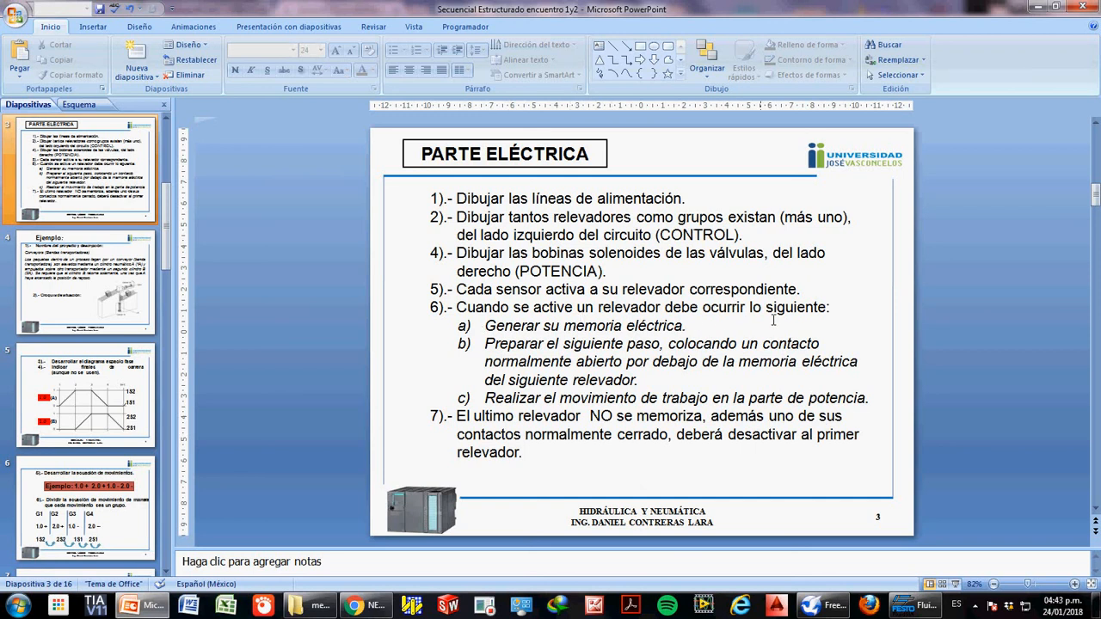
left_click(914, 606)
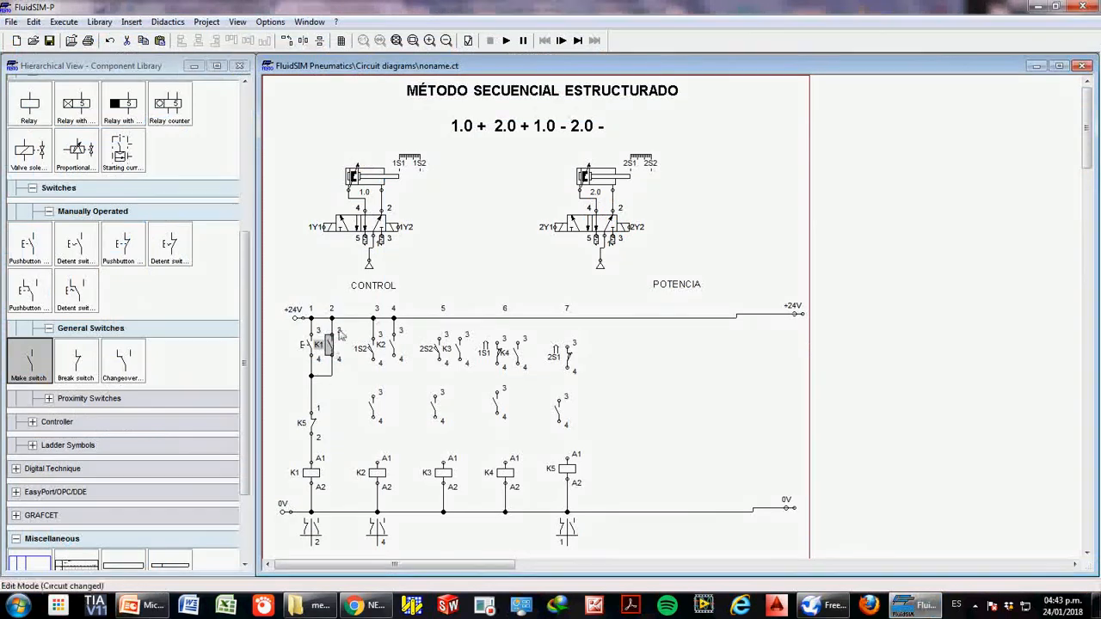
left_click(310, 473)
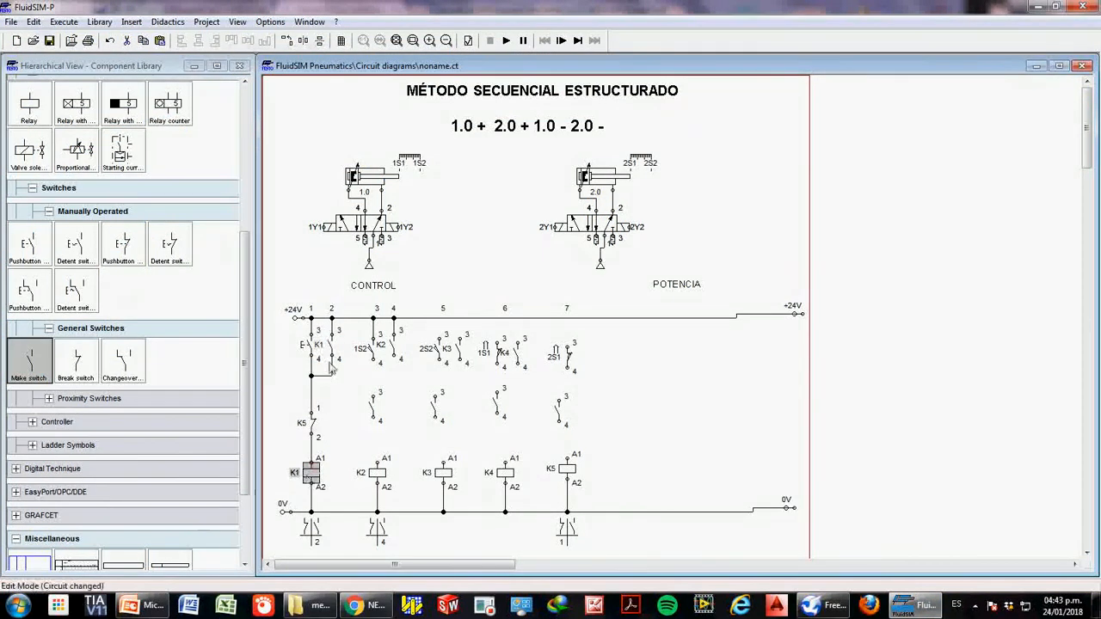
left_click(152, 608)
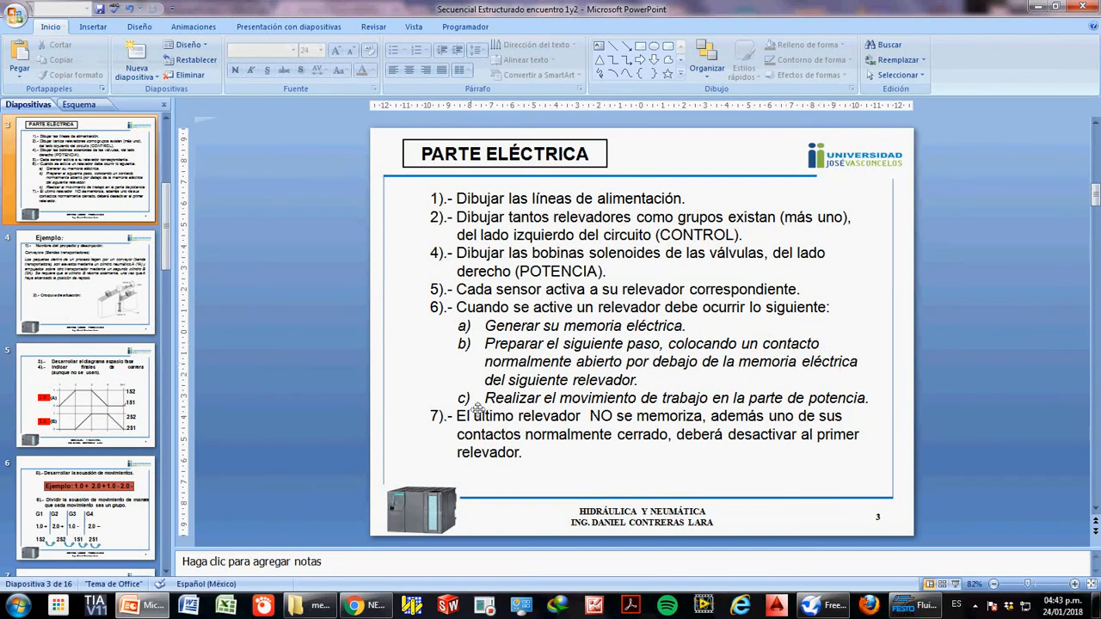
left_click(913, 605)
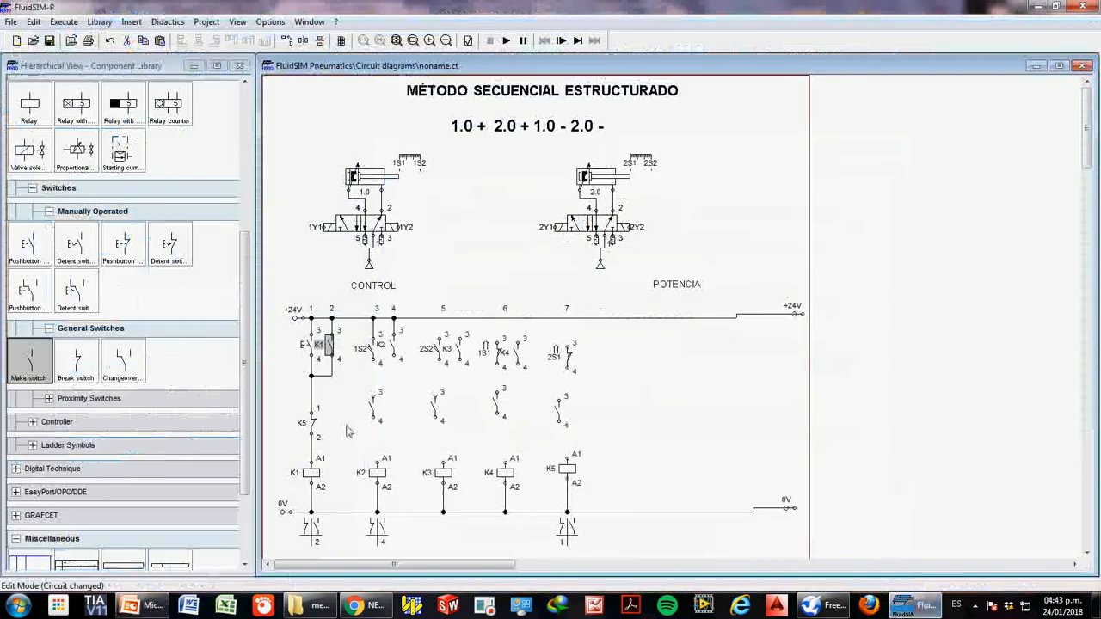
- Label the make switch above relay K2 as K1, wire it between 1S2 and the coil, and connect the K2 contact in parallel with 1S2
double_click(371, 408)
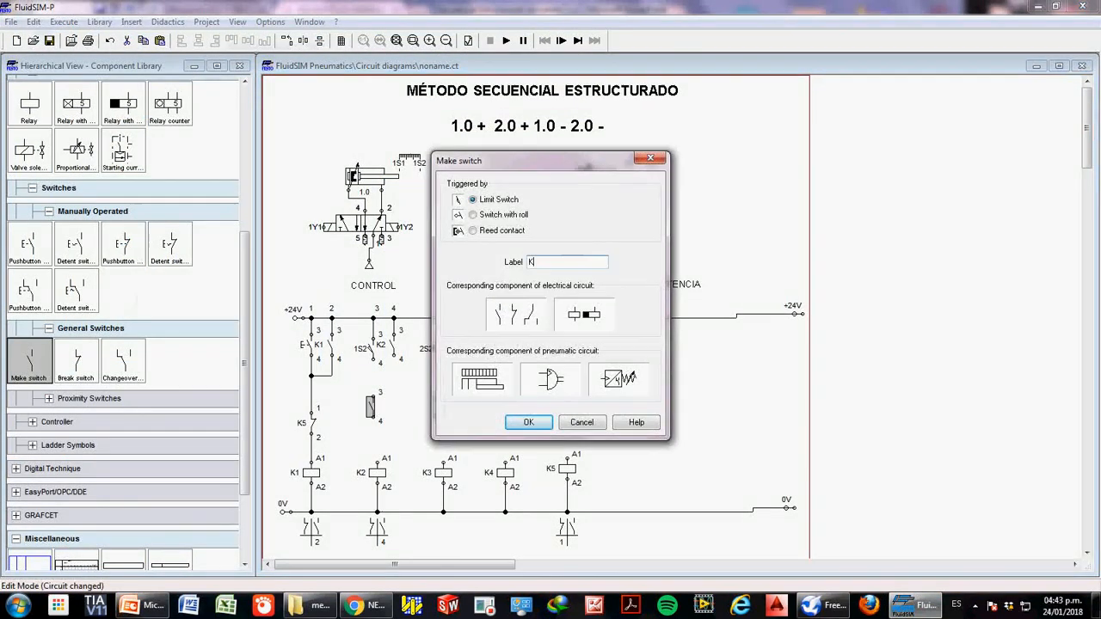
key("Return")
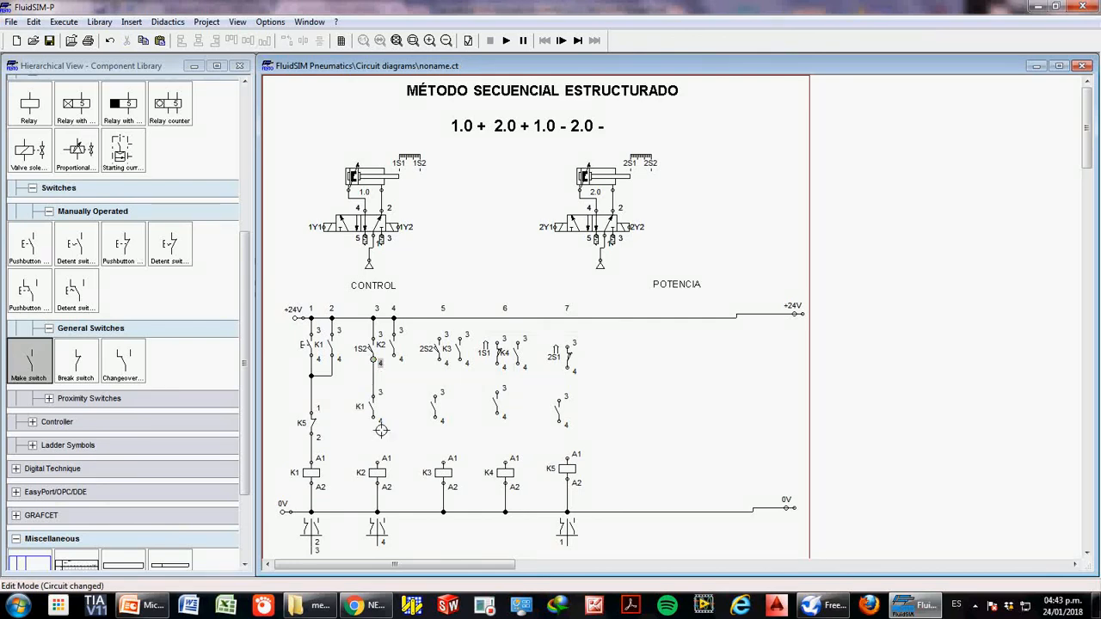
left_click_drag(389, 472, 379, 465)
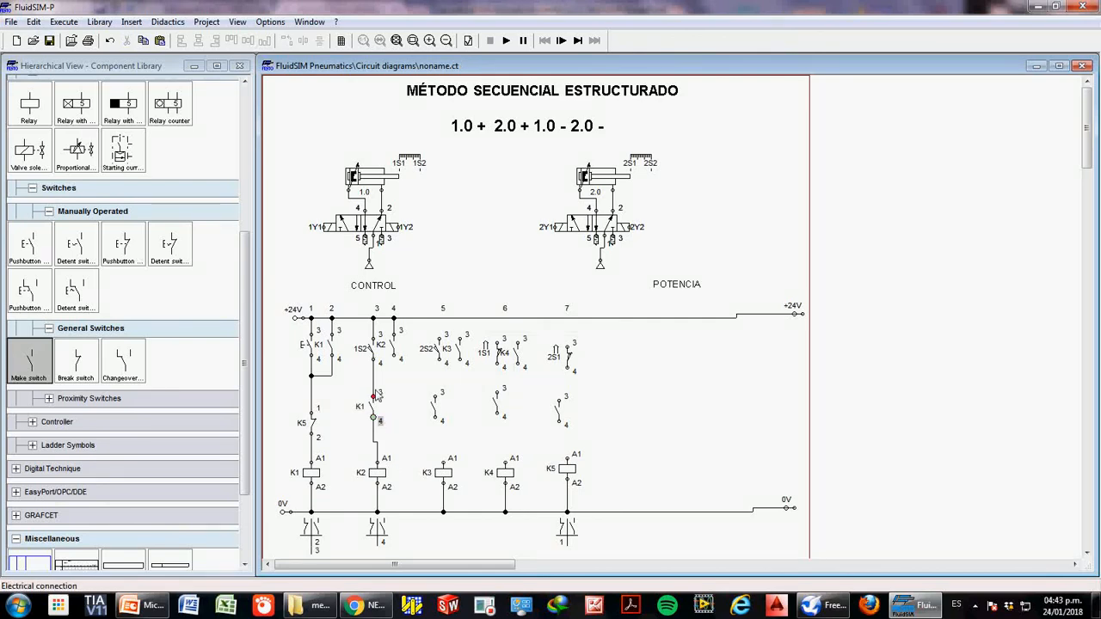
left_click_drag(383, 387, 374, 378)
- Check the K1 and K2 relays and contacts against rule 6c on the PowerPoint slide, then return to the circuit
left_click(392, 345)
left_click(377, 475)
left_click(310, 474)
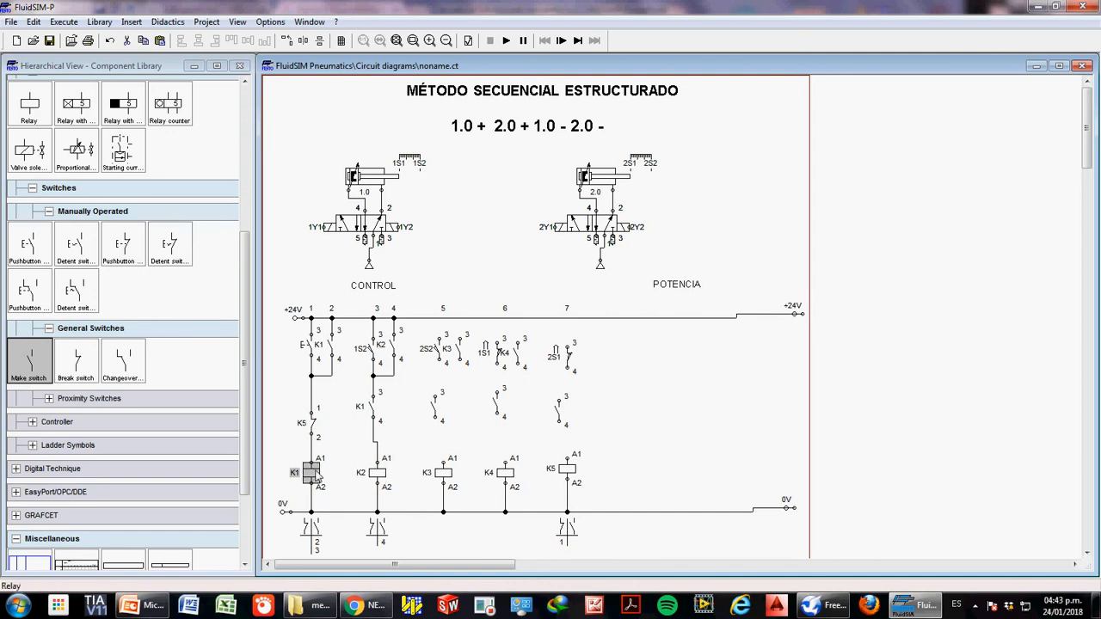
left_click(375, 413)
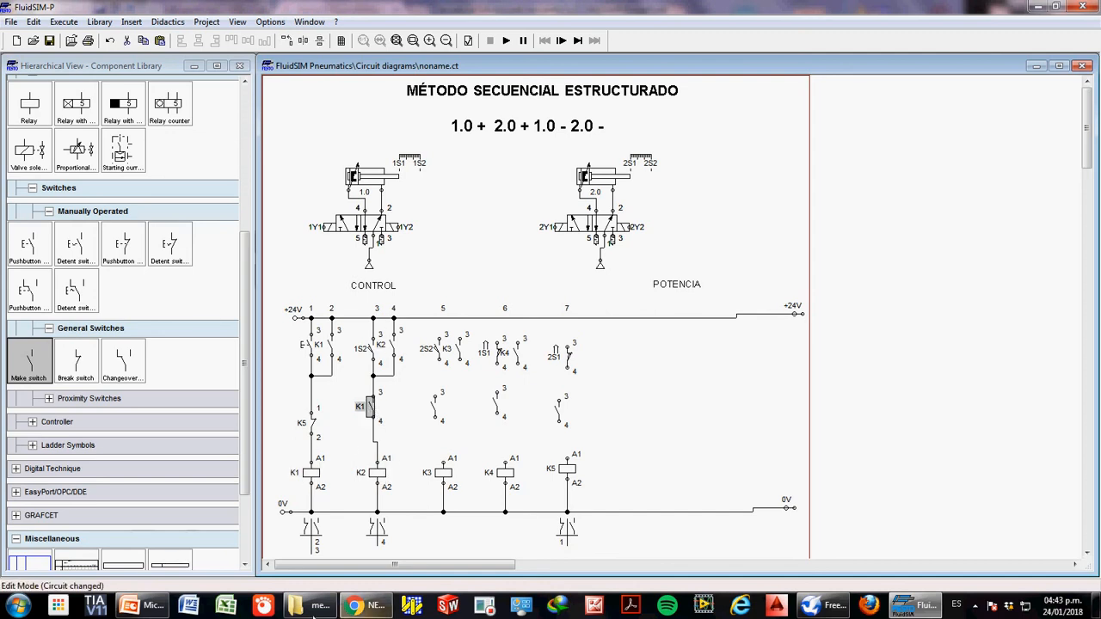
left_click(143, 606)
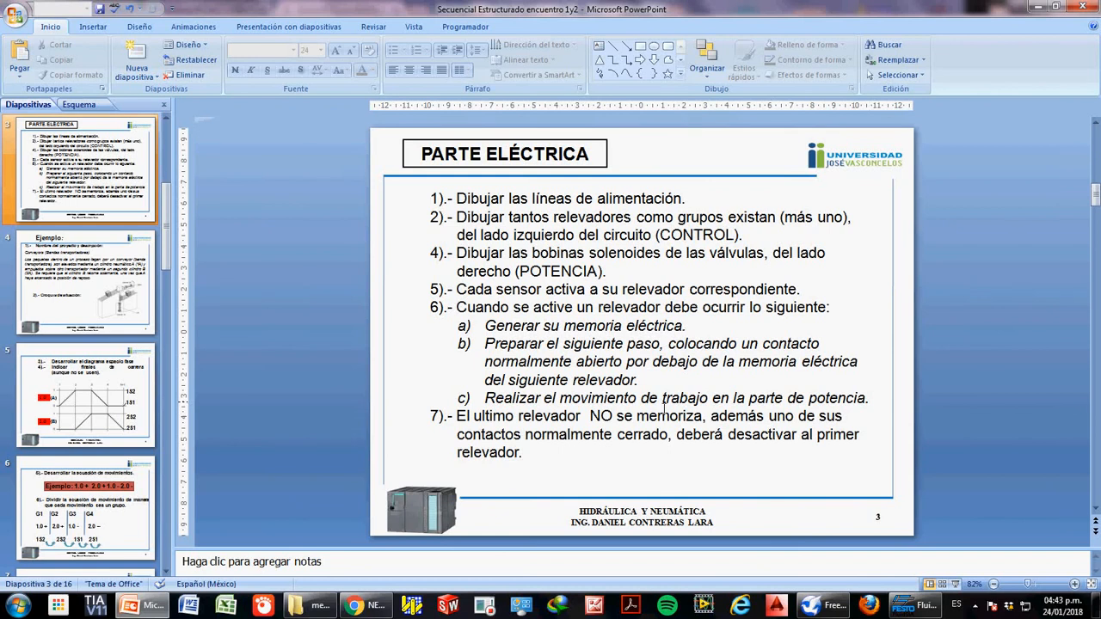
left_click_drag(486, 403, 847, 409)
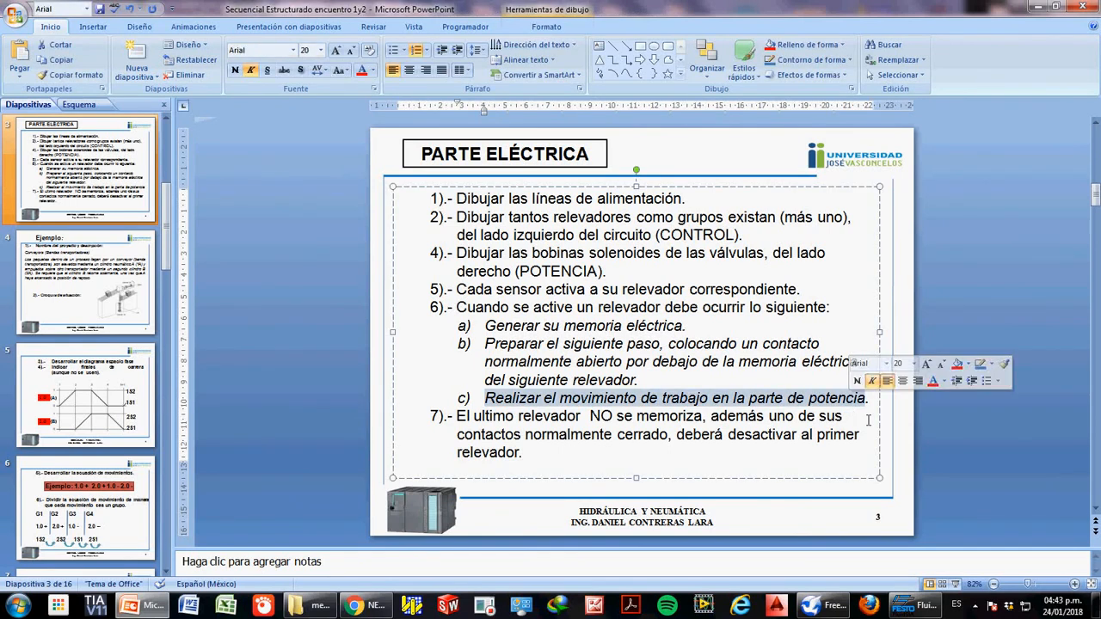
left_click(1044, 10)
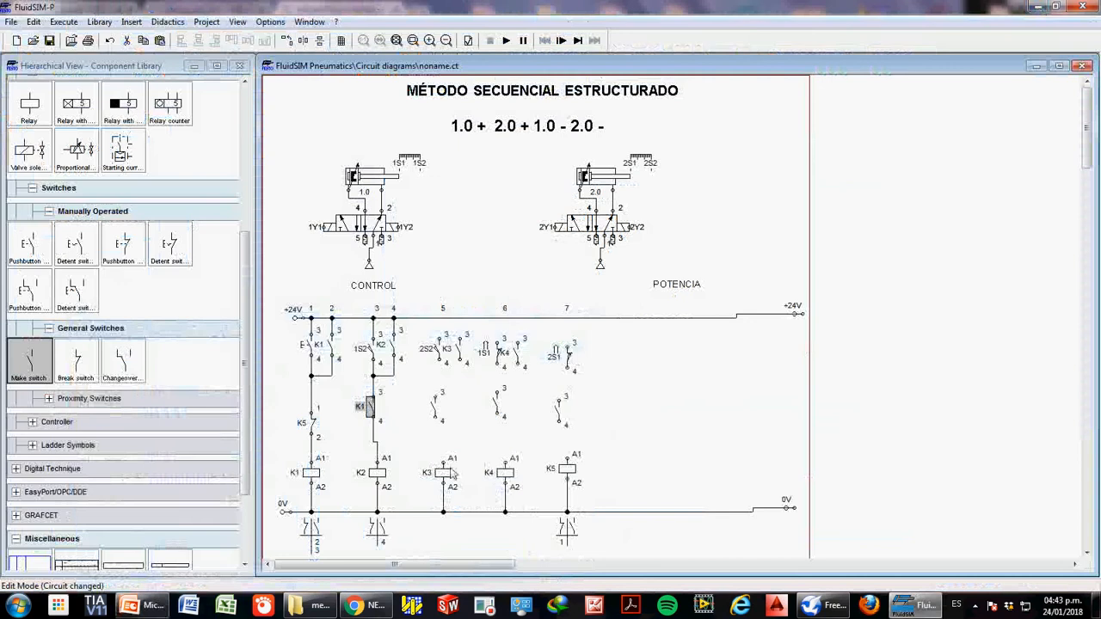
- Label the make switches above relays K3, K4 and K5 as K2, K3 and K4, and wire these three rungs between the supply lines
double_click(437, 410)
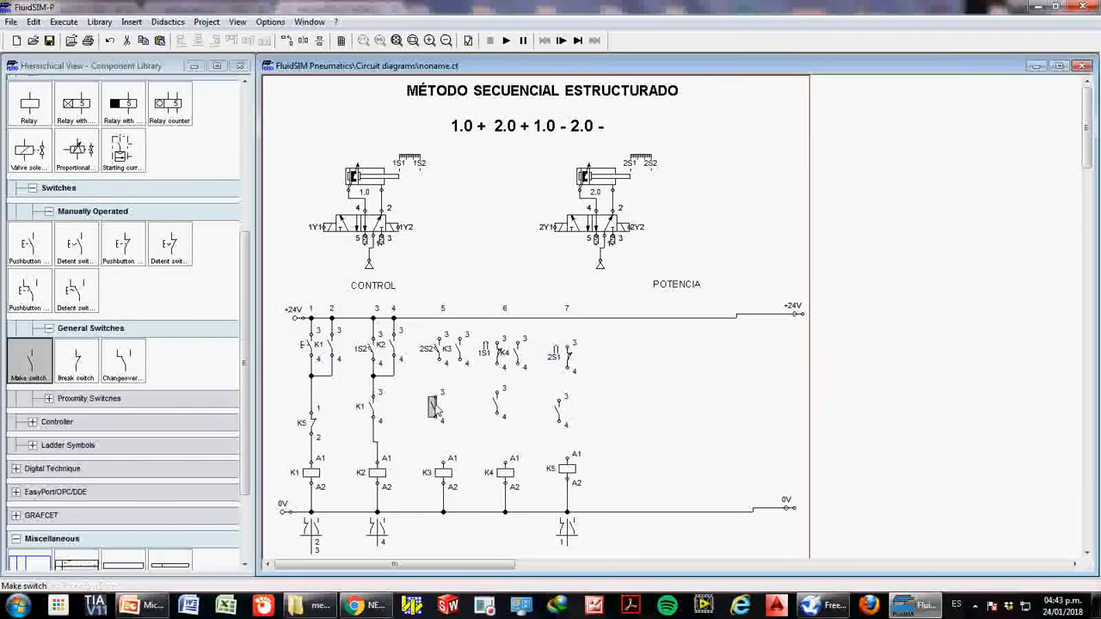
type("K2")
key("Return")
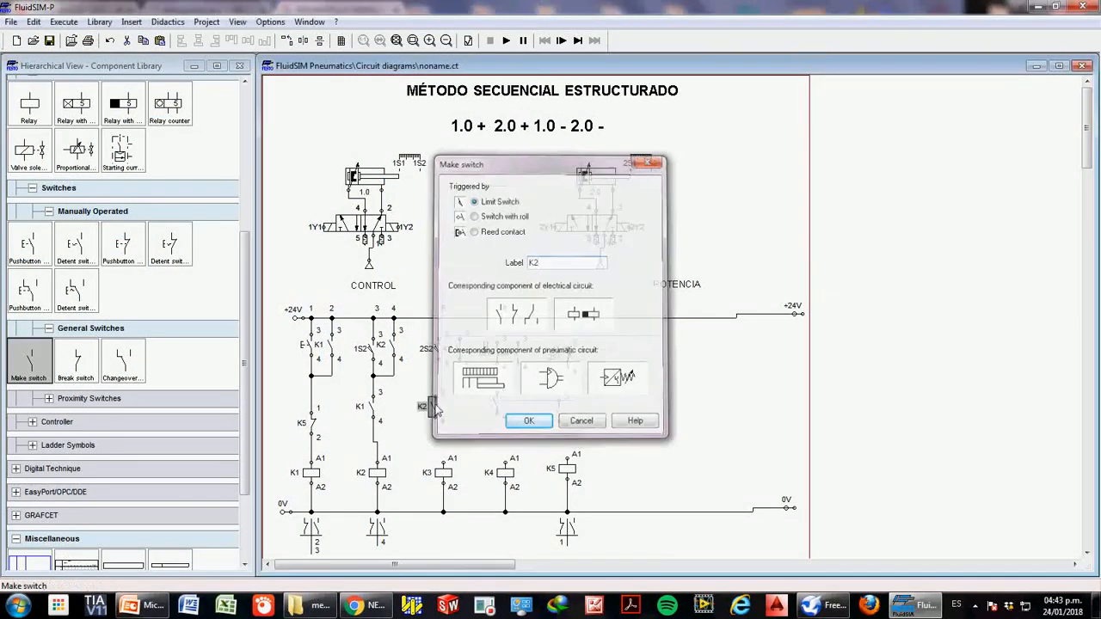
left_click(495, 405)
double_click(495, 404)
type("K3")
key("Return")
double_click(560, 415)
type("K")
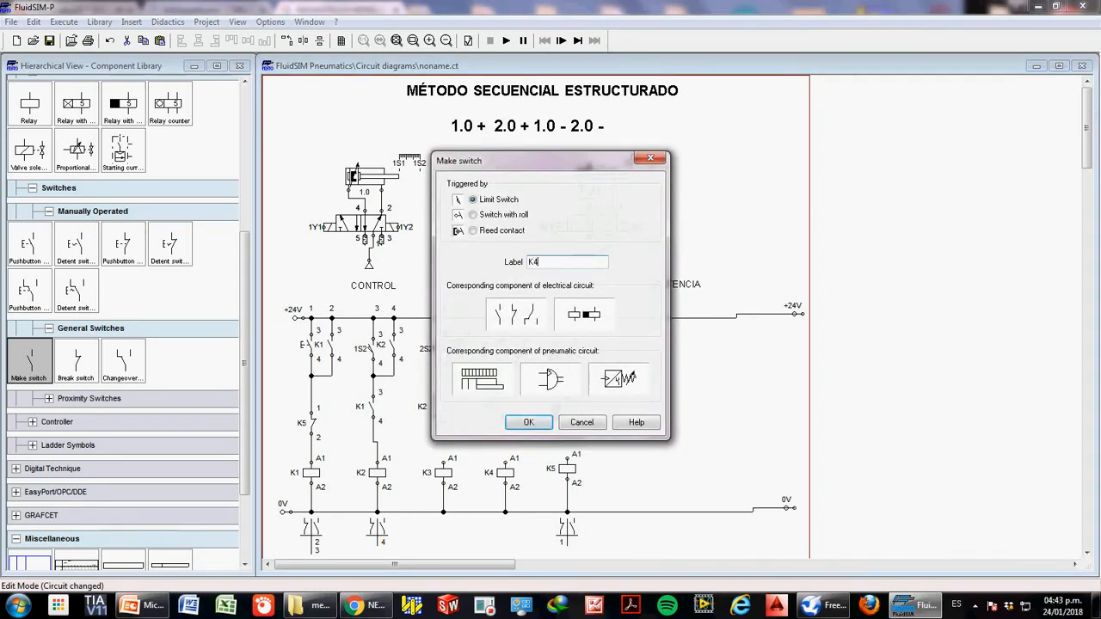
type("4")
key("Return")
left_click(442, 340)
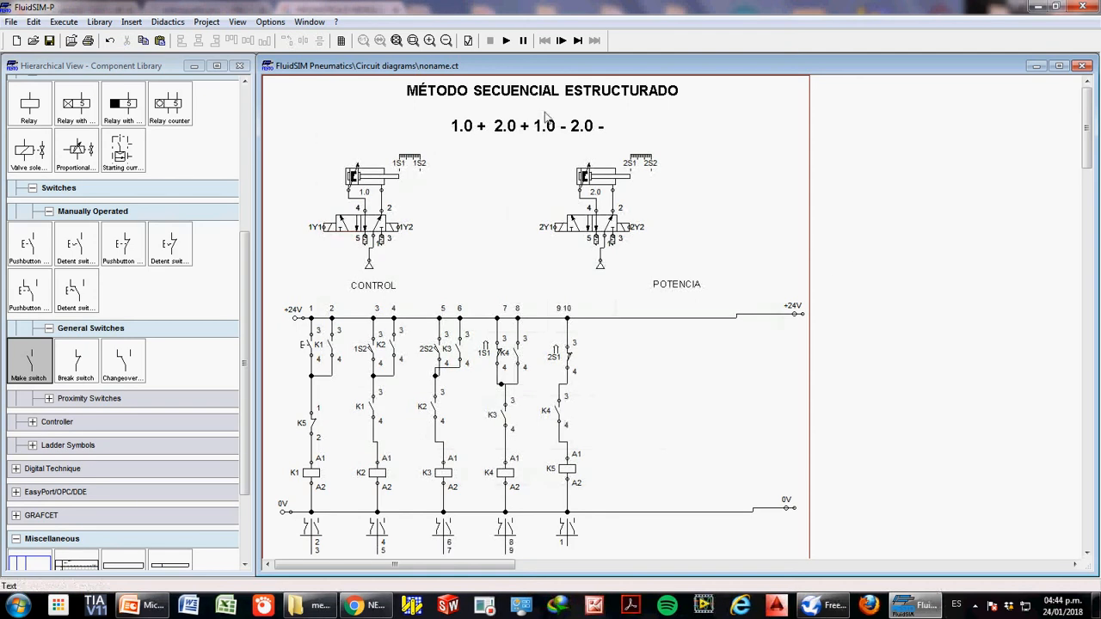
- Maximize the circuit window and shift the junction joining 2S2 and the K3 holding contact into line with relay K3
left_click(1059, 66)
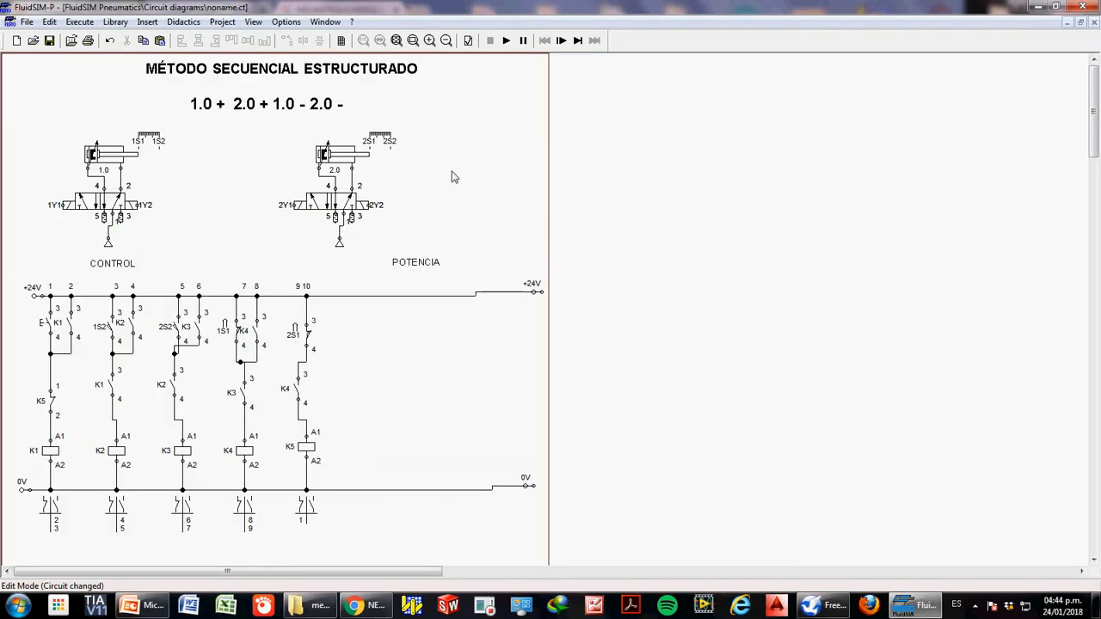
left_click(429, 40)
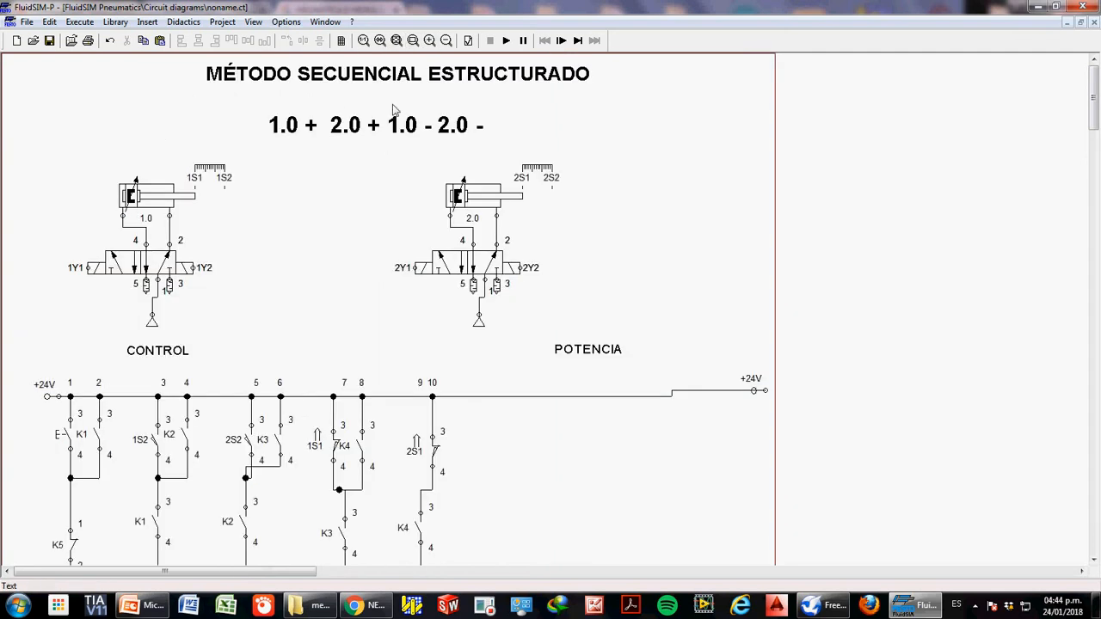
scroll(327, 284, "down", 2)
scroll(326, 284, "down", 2)
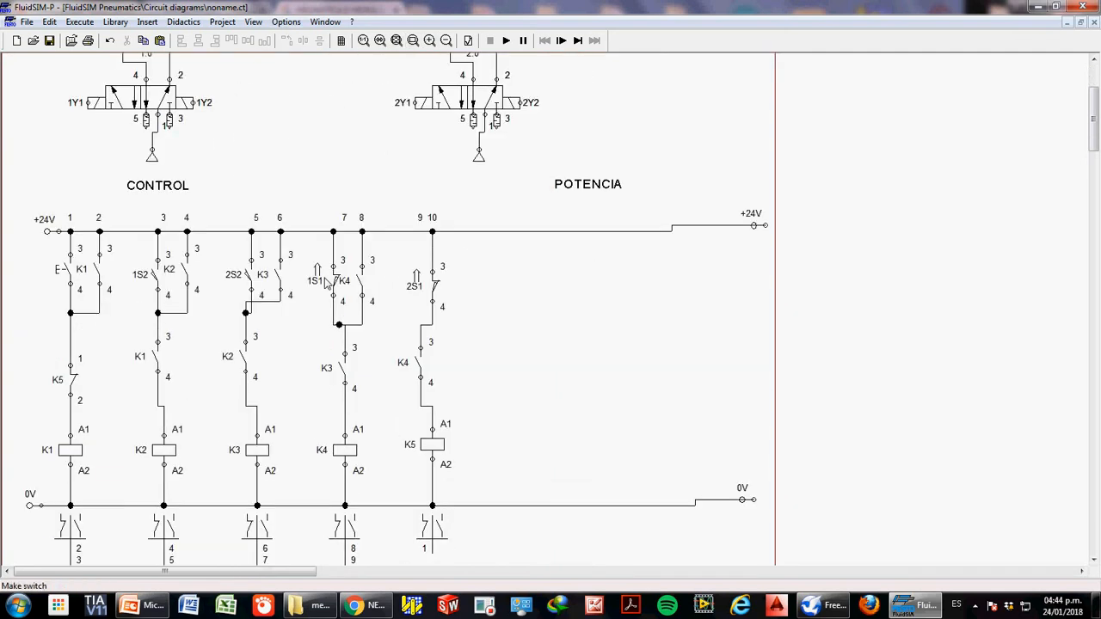
left_click(267, 324)
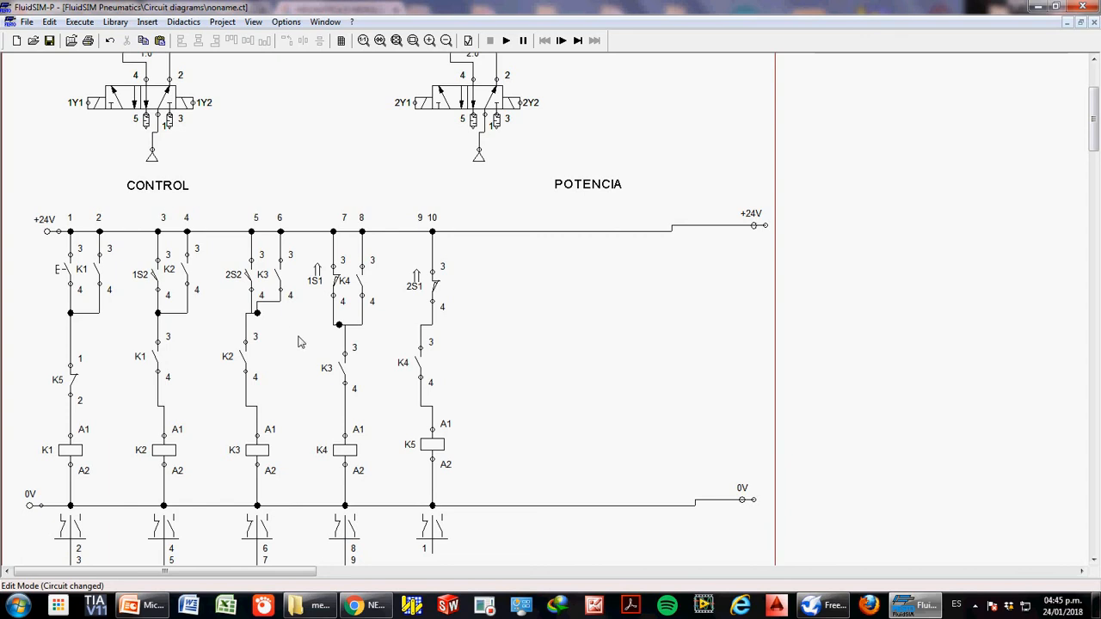
left_click(159, 278)
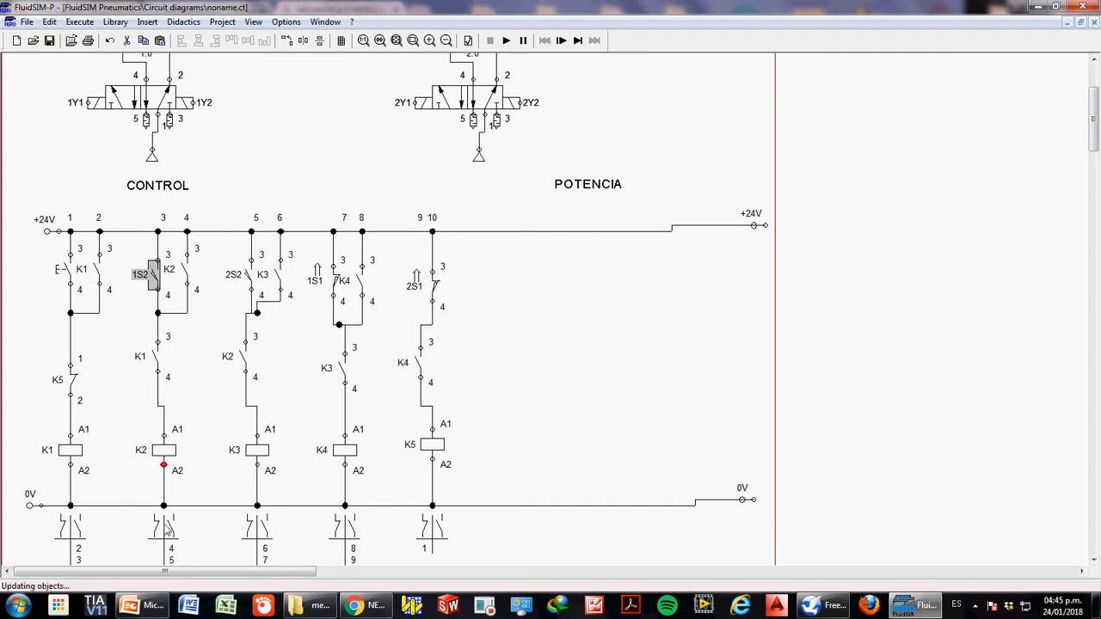
left_click_drag(281, 291, 256, 313)
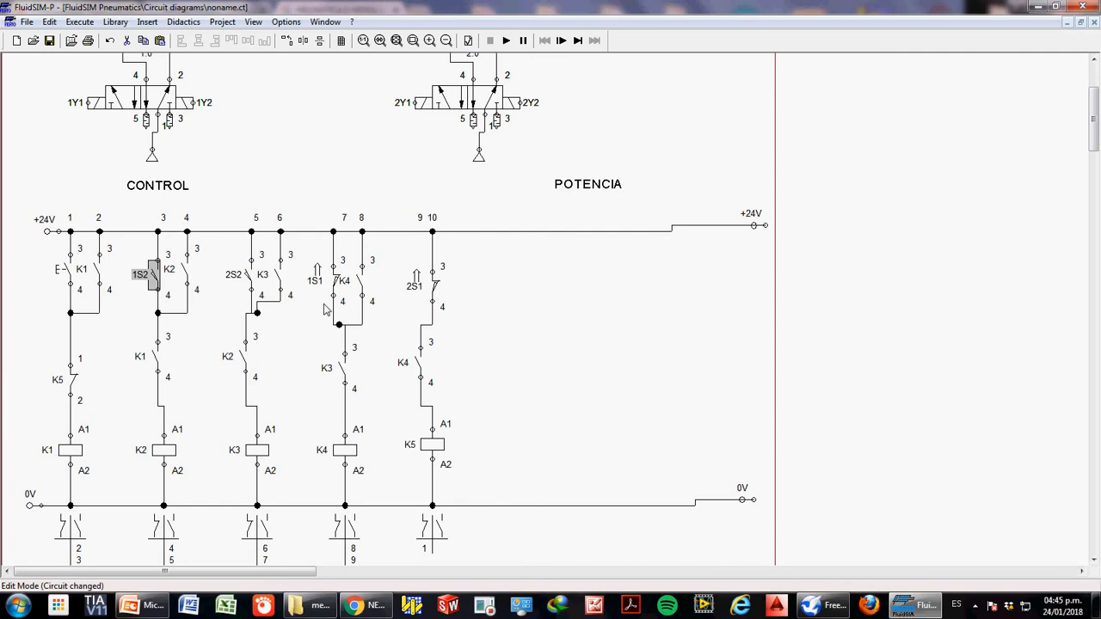
- Check relays K1 to K5 in the control section against their contacts and the path numbers listed beneath each coil
left_click_drag(26, 415, 379, 484)
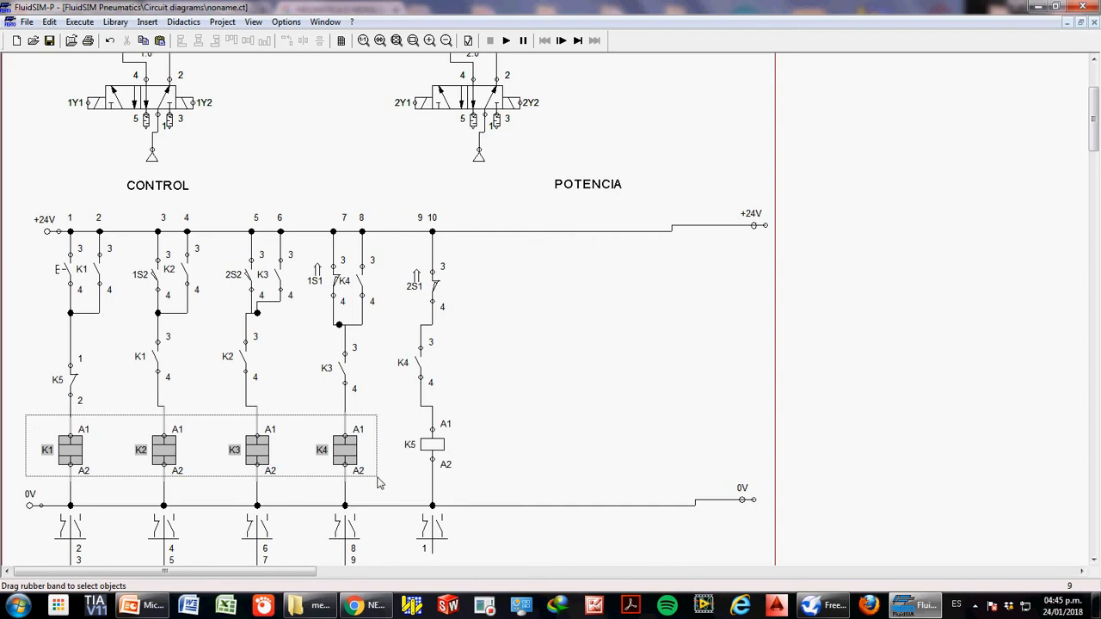
left_click_drag(378, 484, 468, 485)
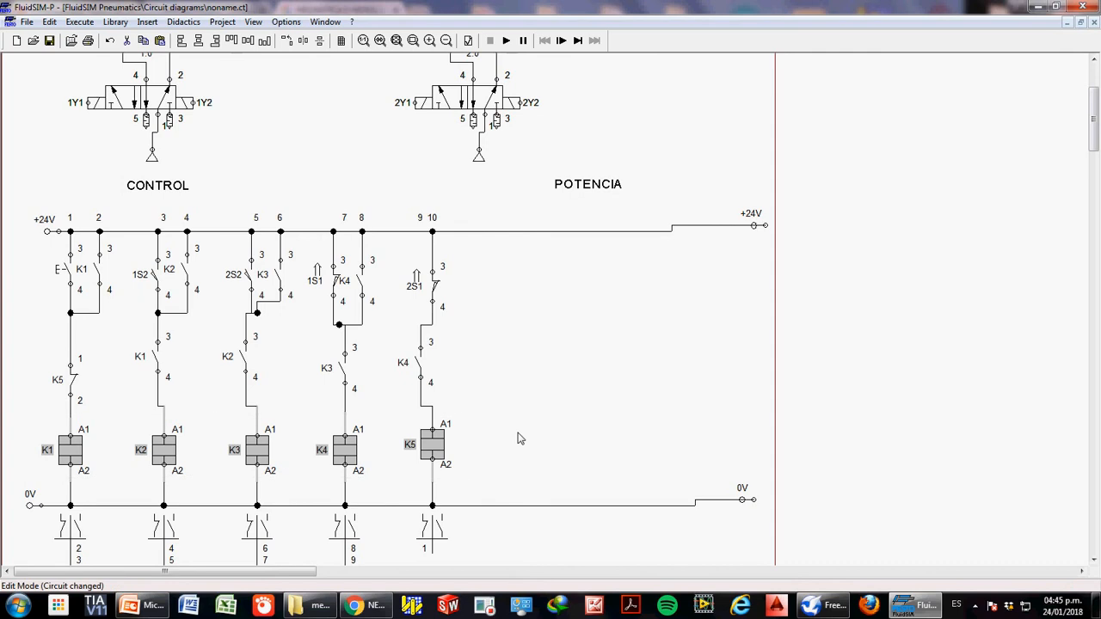
left_click(514, 439)
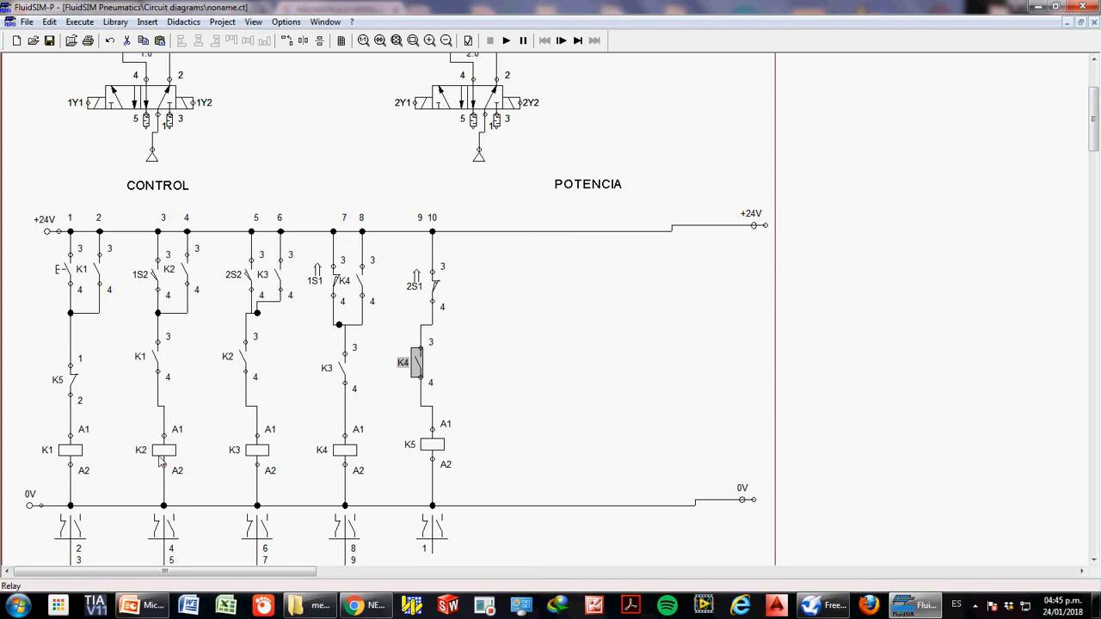
left_click(172, 555)
left_click(182, 271)
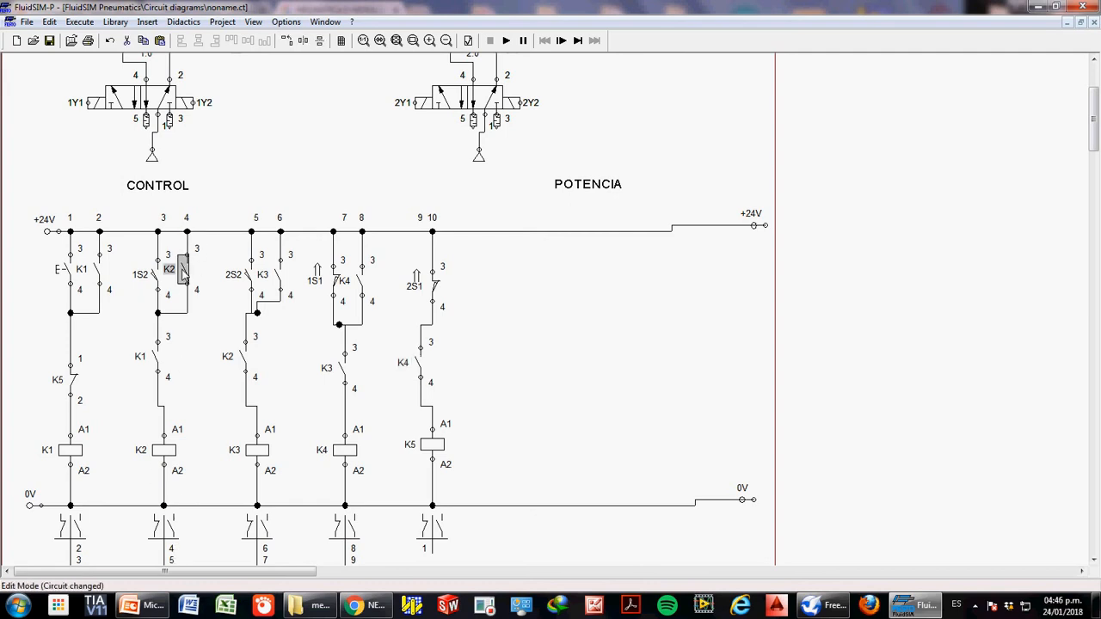
left_click(174, 562)
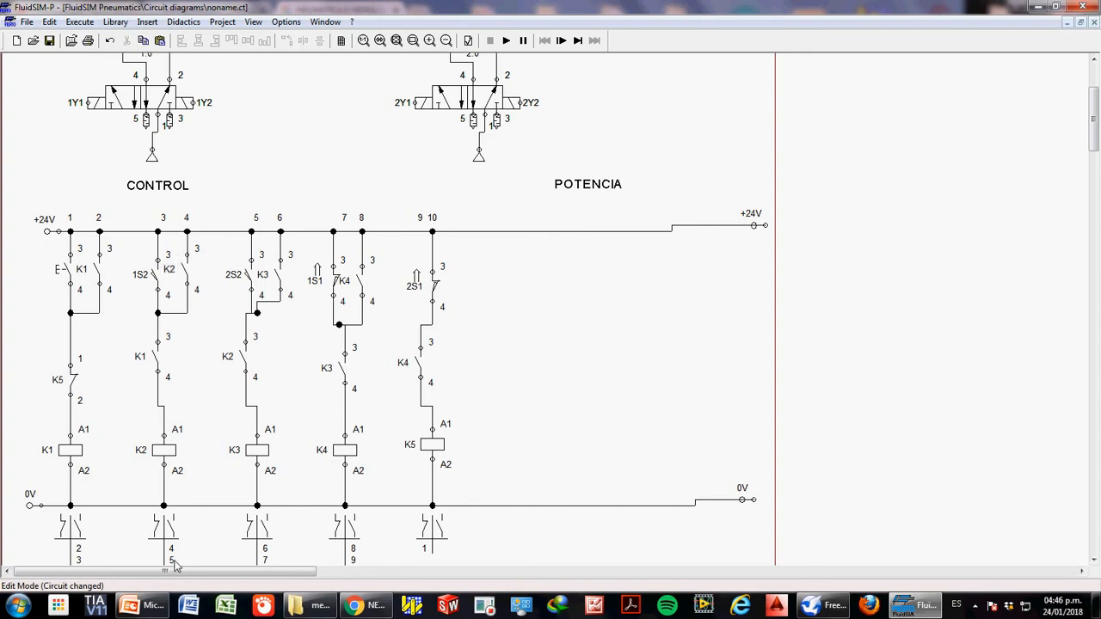
left_click(245, 359)
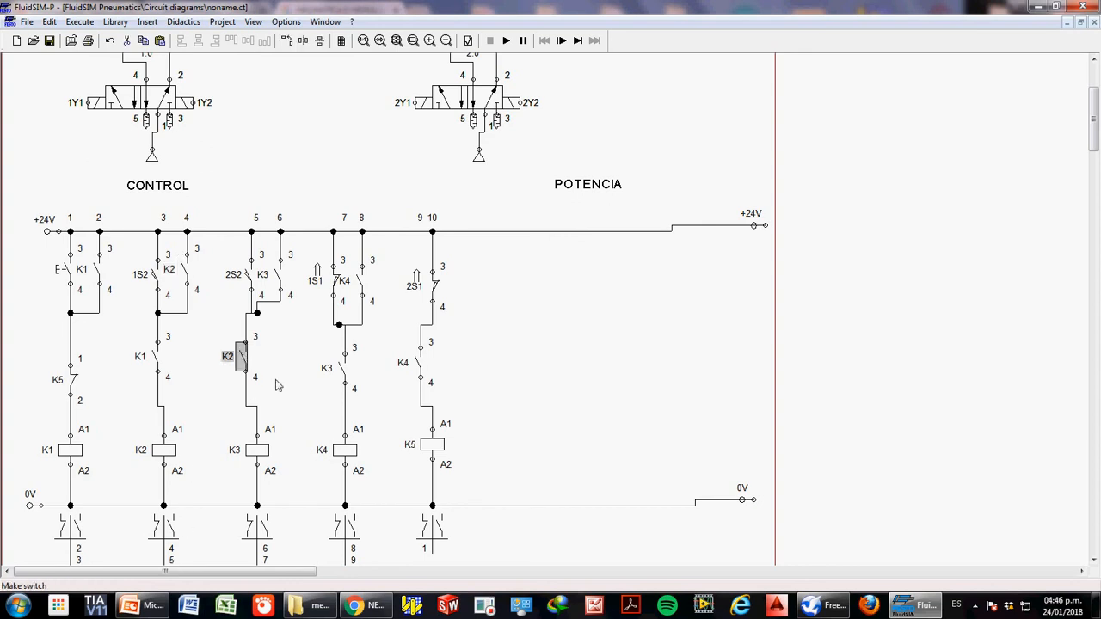
left_click(433, 452)
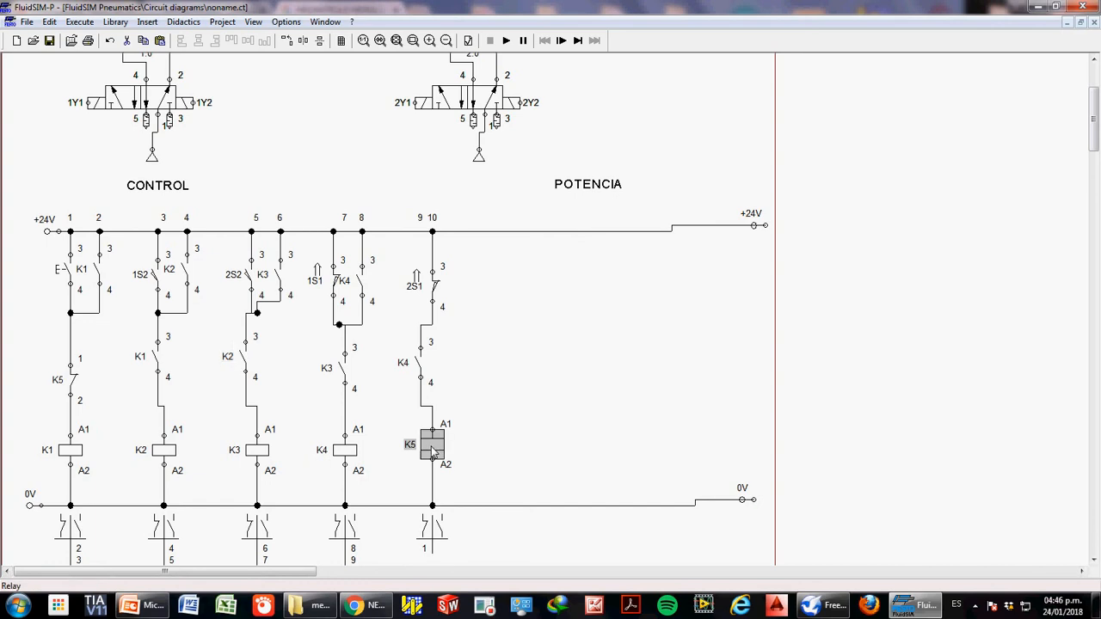
left_click(425, 555)
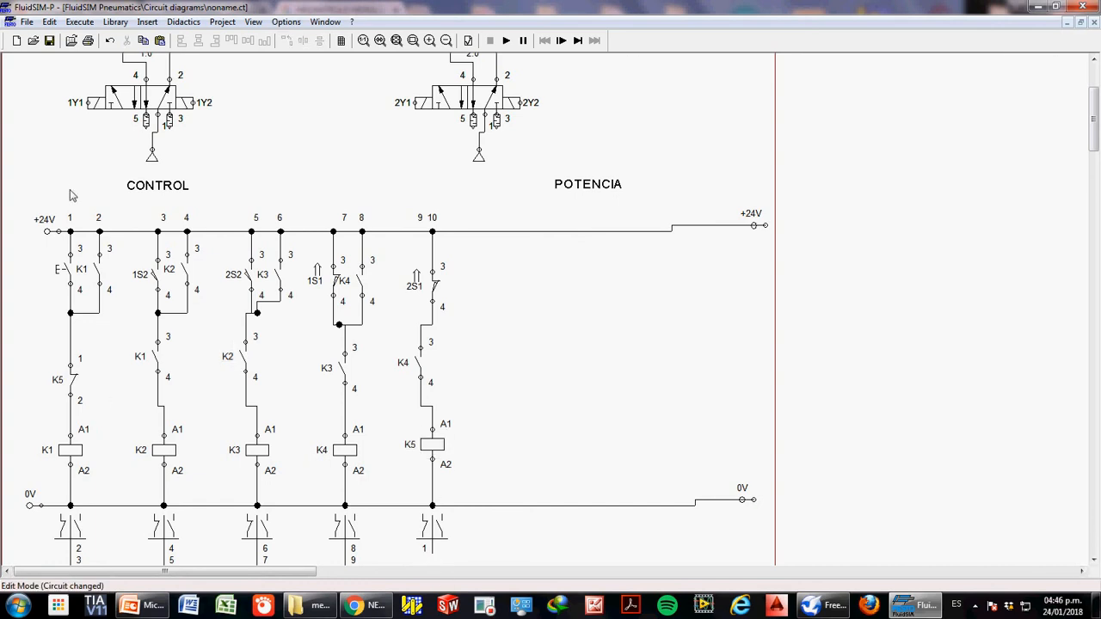
left_click(75, 372)
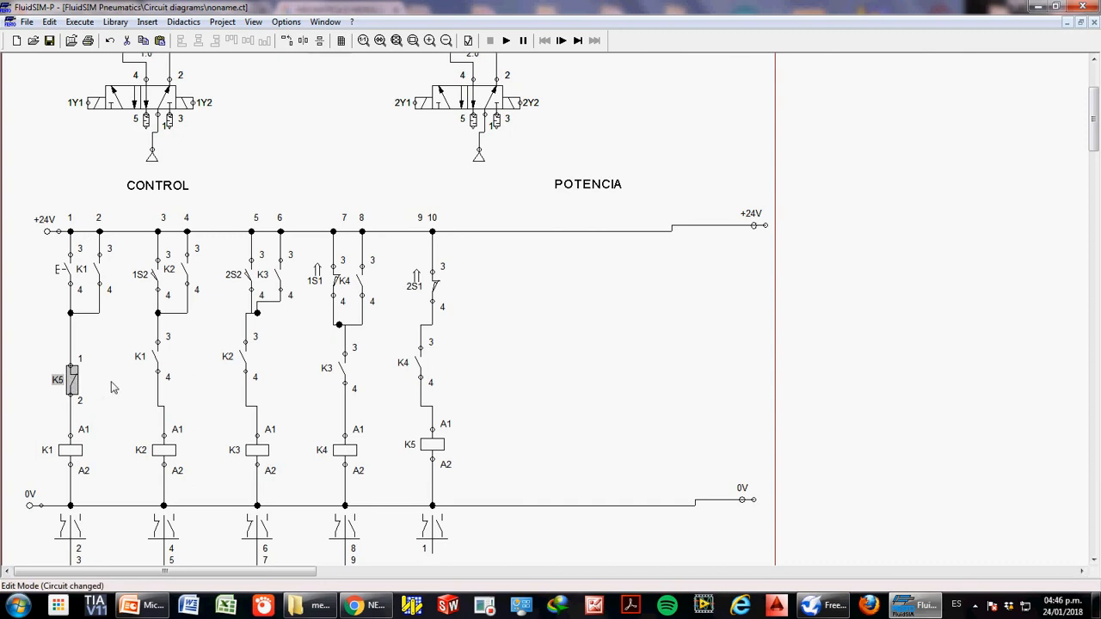
left_click(917, 607)
left_click(918, 613)
- Restore the circuit window to show the component library and place four valve solenoids in a row in the power section
scroll(607, 358, "up", 3)
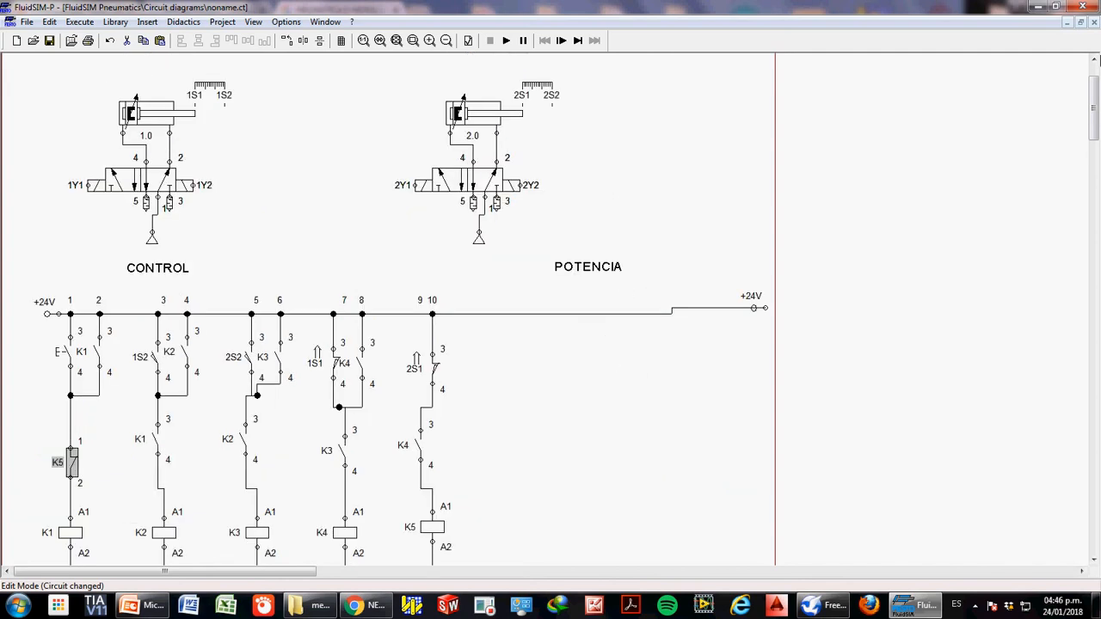
left_click(1081, 21)
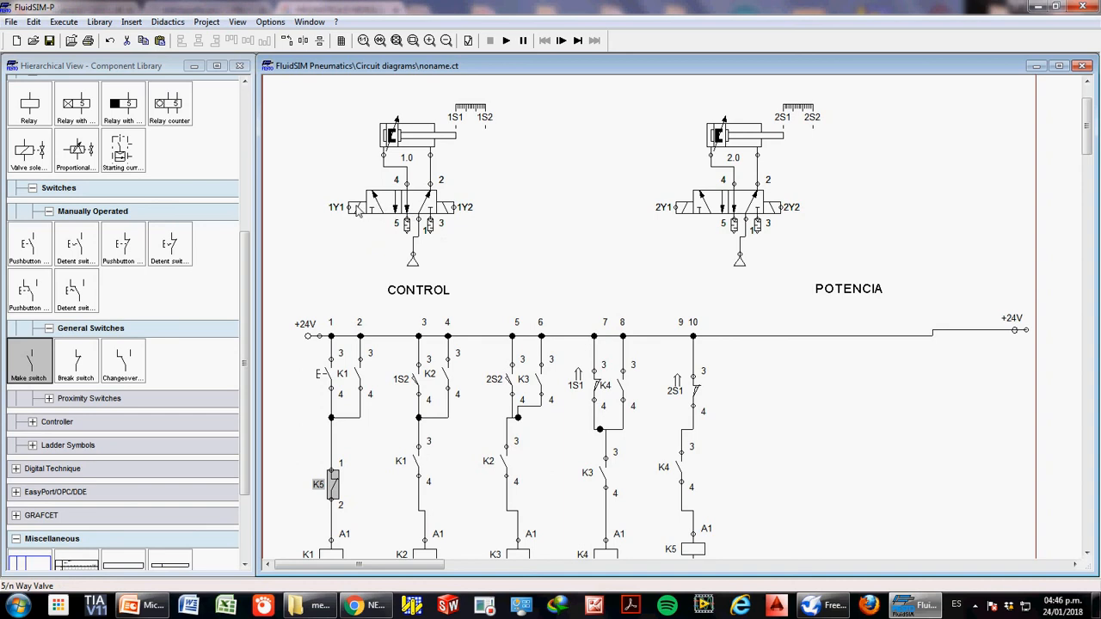
scroll(889, 478, "down", 3)
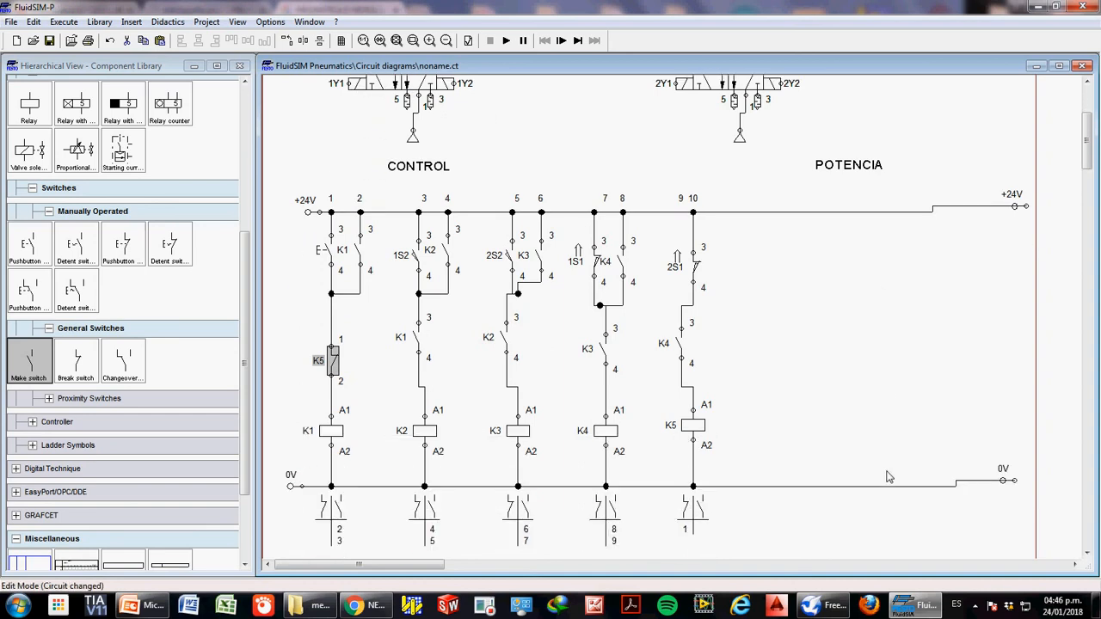
left_click_drag(28, 155, 807, 442)
left_click_drag(25, 165, 872, 431)
left_click_drag(50, 162, 953, 434)
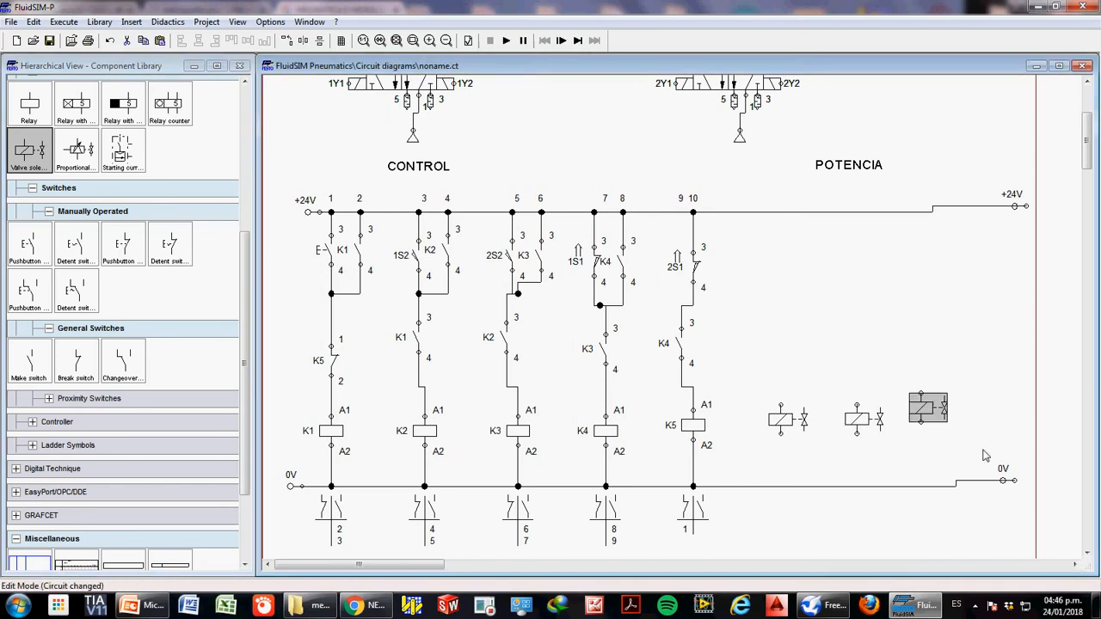
left_click_drag(35, 153, 1004, 414)
left_click_drag(784, 424, 773, 423)
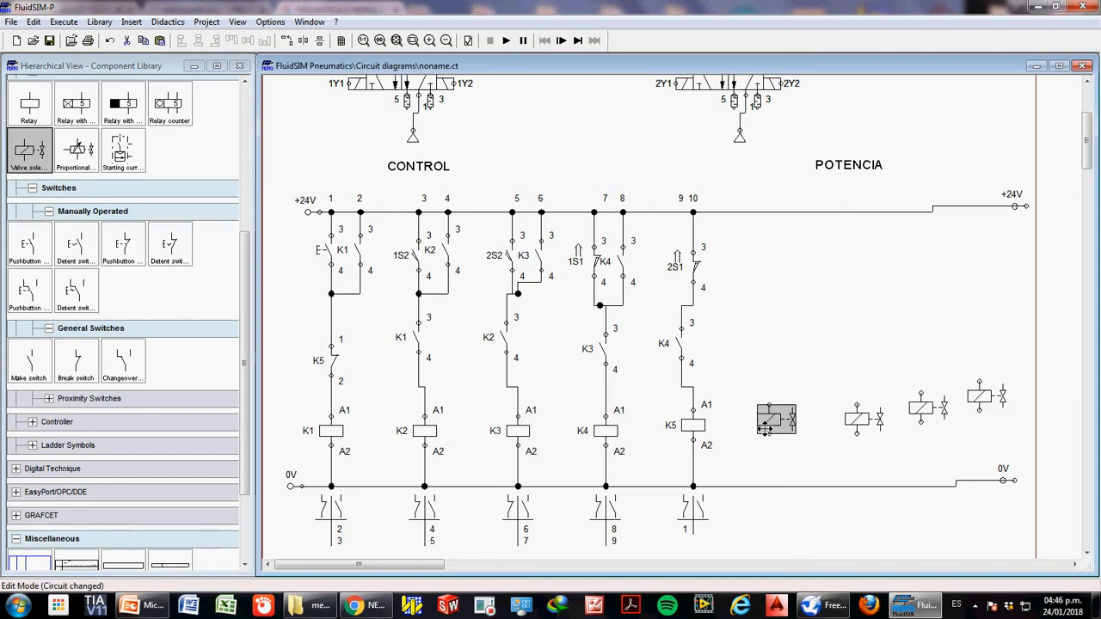
- Label the first valve solenoid in the power section as 1Y1, matching the extend solenoid on cylinder 1.0's valve
double_click(771, 427)
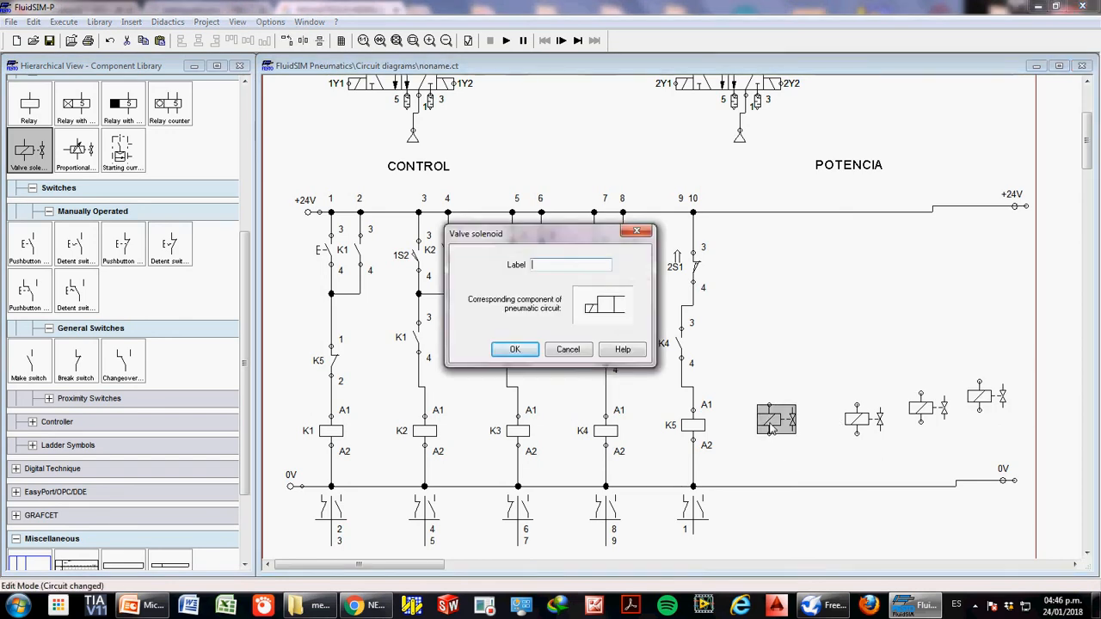
left_click(637, 231)
left_click_drag(1088, 174, 1089, 148)
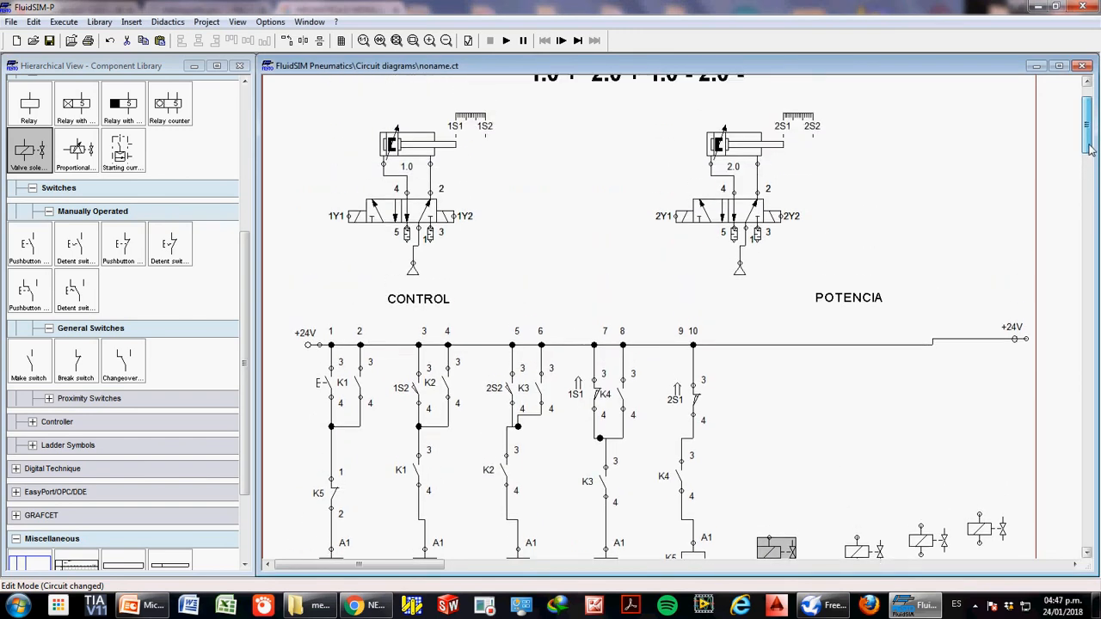
left_click(445, 40)
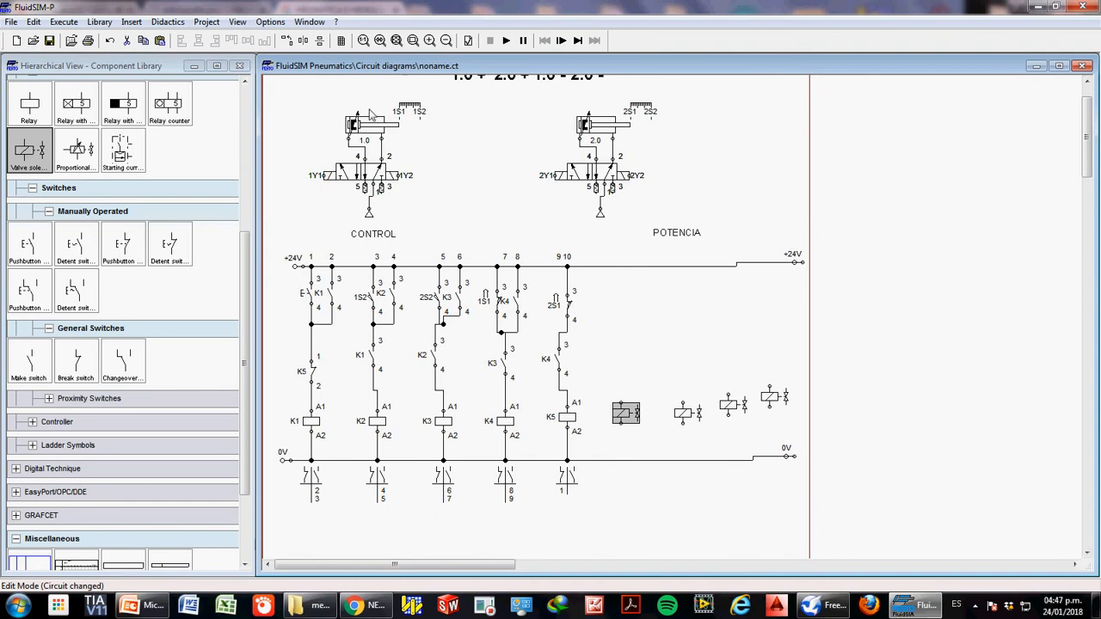
scroll(472, 164, "up", 1)
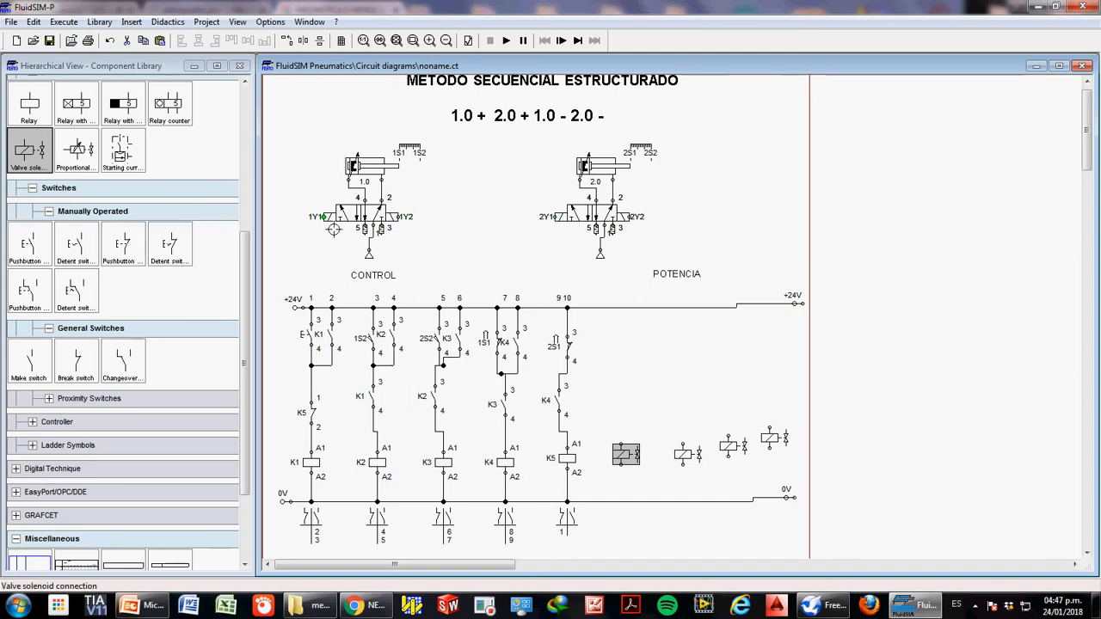
double_click(624, 456)
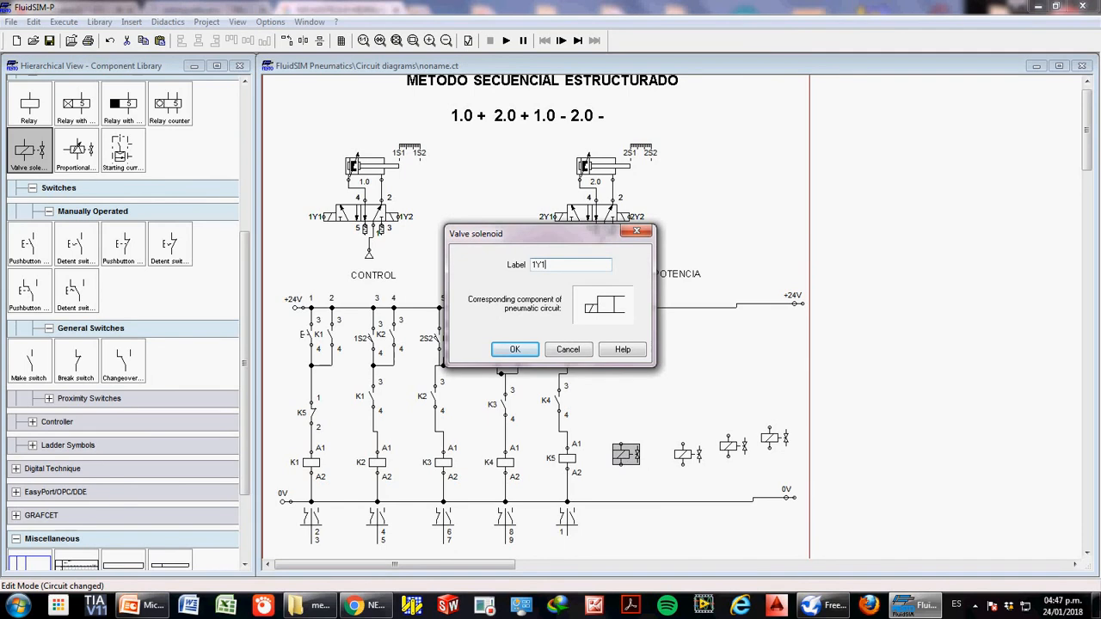
key("Return")
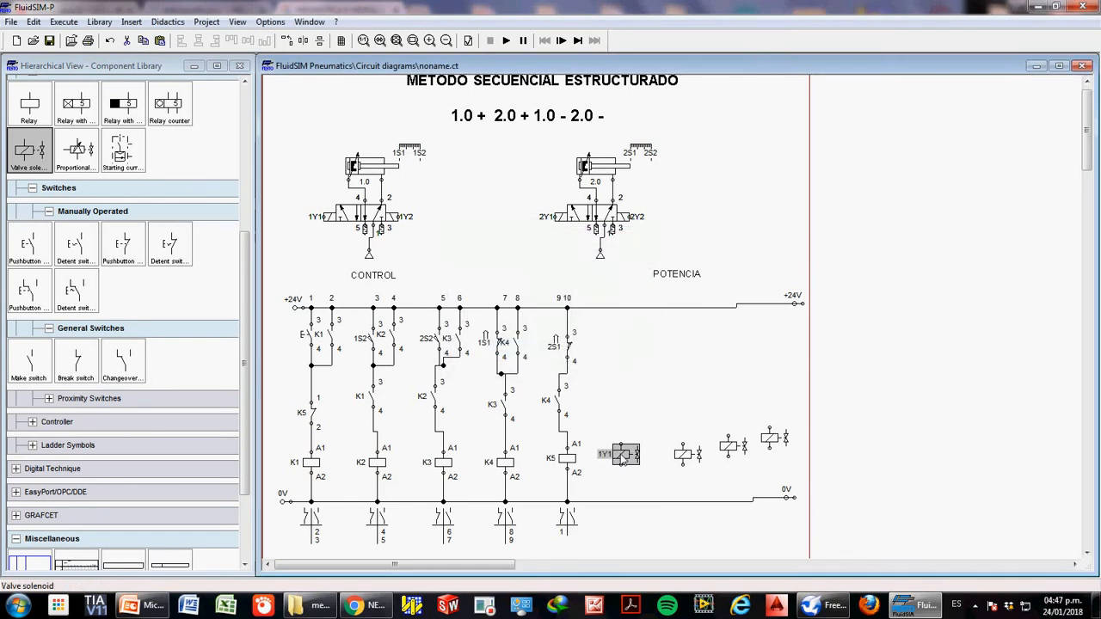
- Shift solenoid 1Y1 slightly and wire its lower terminal to the 0V line
left_click_drag(625, 457, 630, 458)
left_click(625, 540)
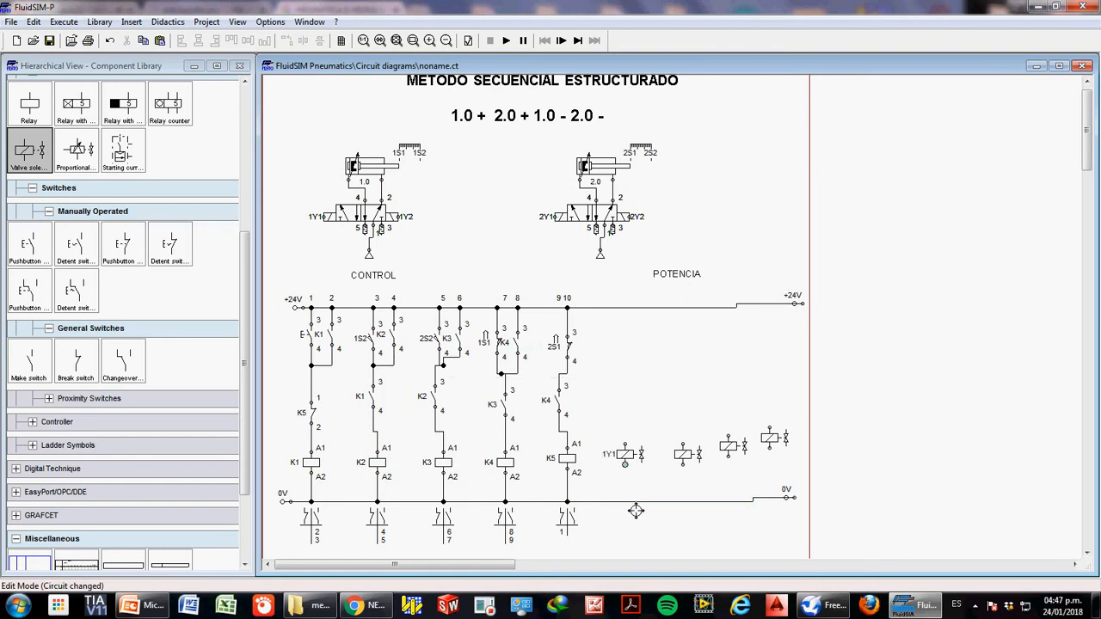
left_click_drag(635, 513, 634, 509)
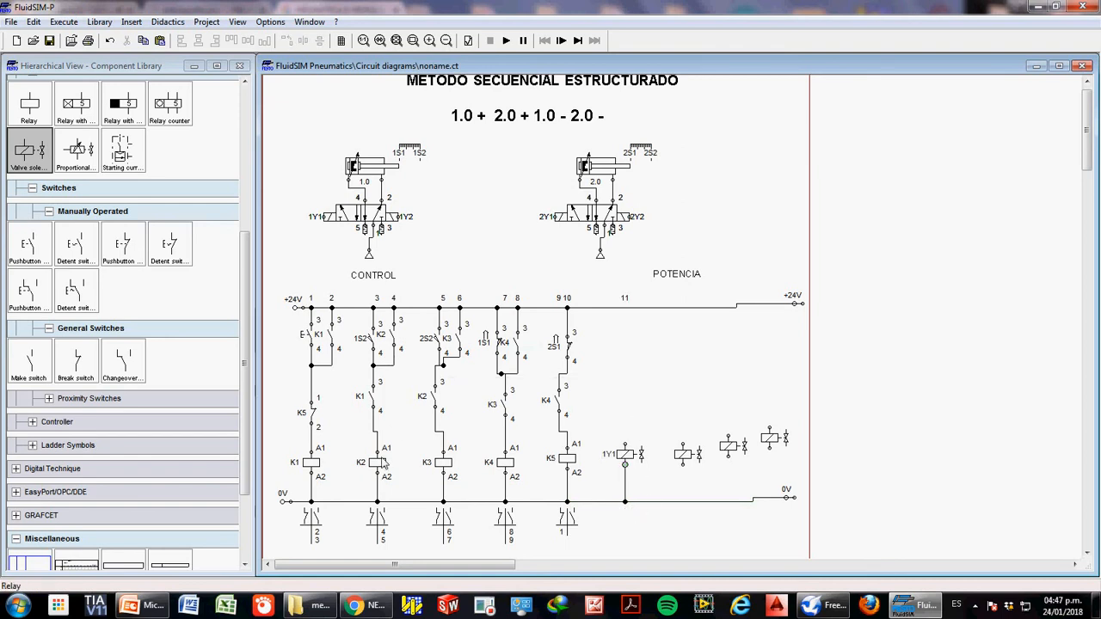
- Copy the K1 make switch above solenoid 1Y1 and wire it between the +24V line and the solenoid
left_click(330, 338)
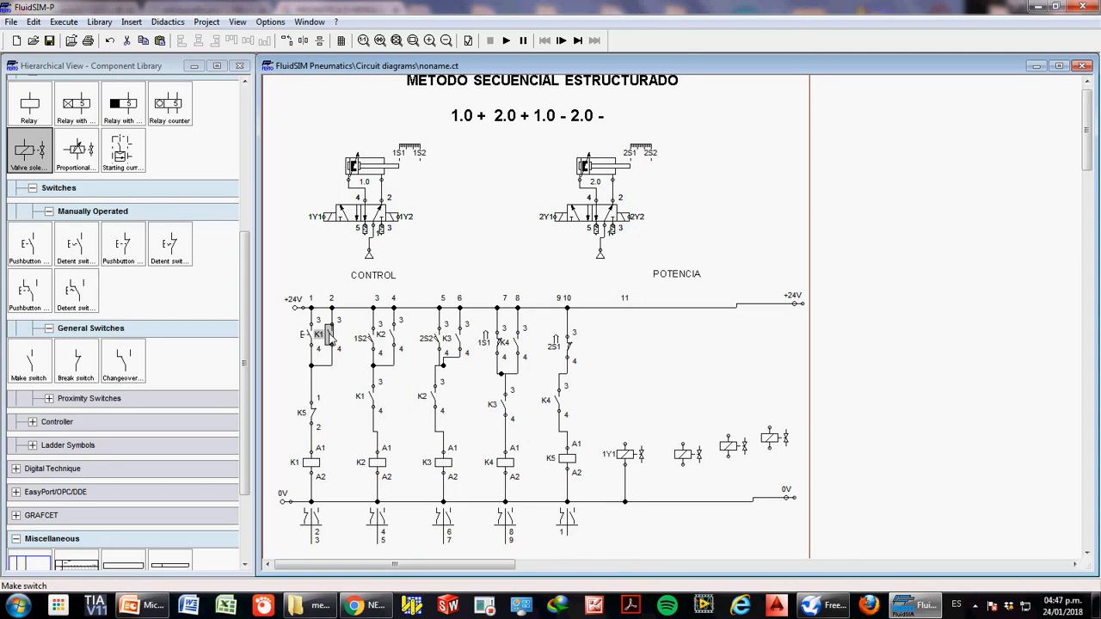
left_click(597, 385)
key("ctrl+v")
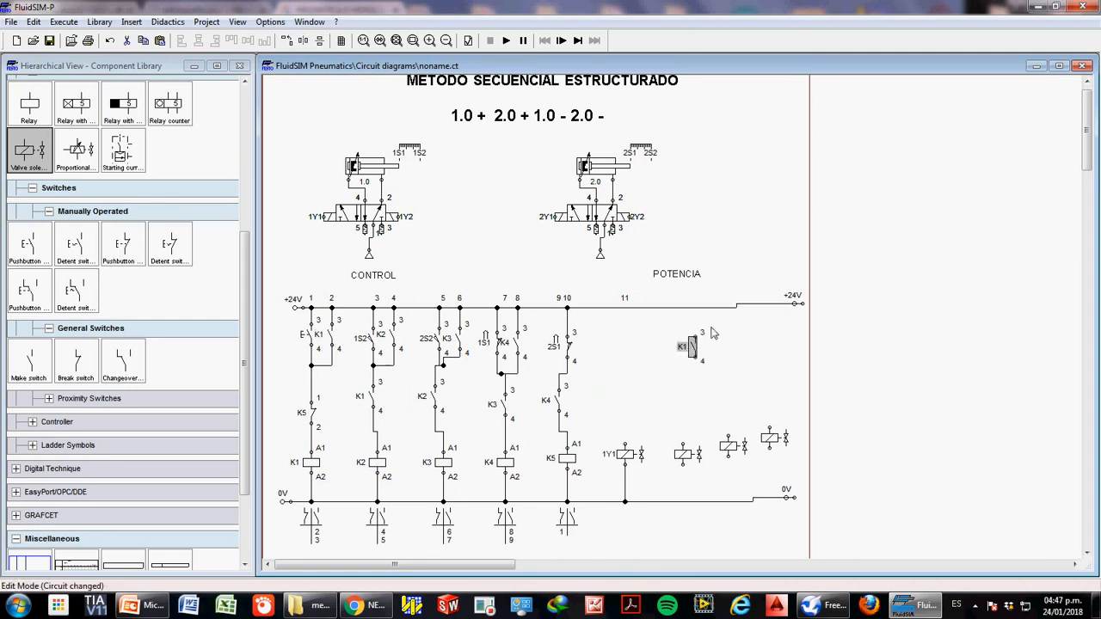
left_click_drag(692, 347, 636, 453)
left_click(641, 337)
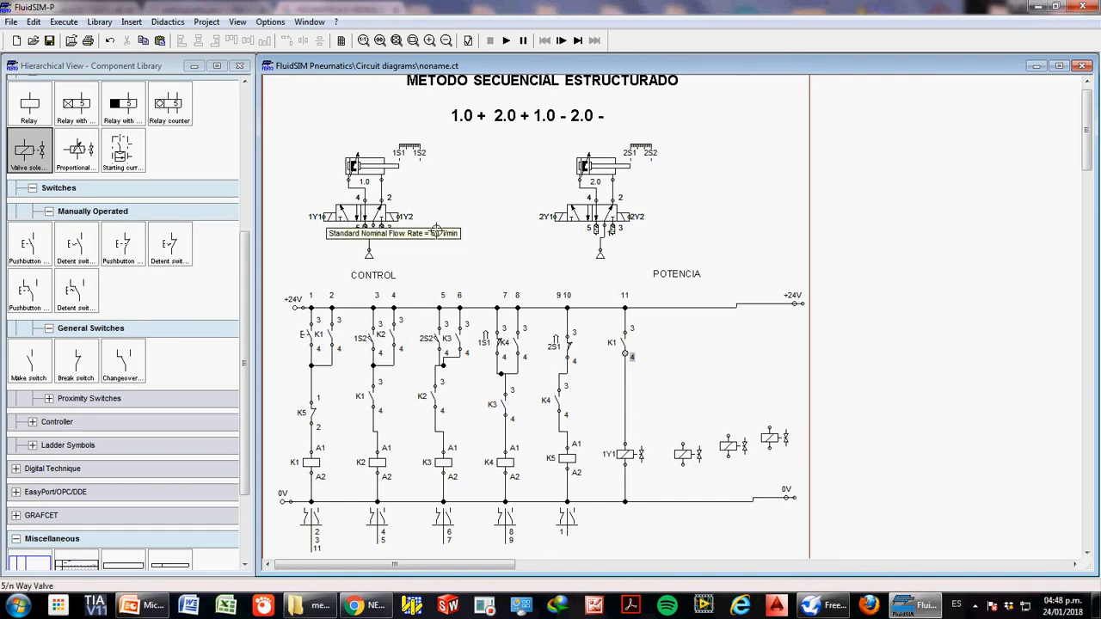
- Wire the second valve solenoid to the 0V line, move it closer to 1Y1 and label it 2Y1
left_click_drag(694, 510, 680, 512)
left_click(683, 460)
left_click_drag(683, 461, 671, 460)
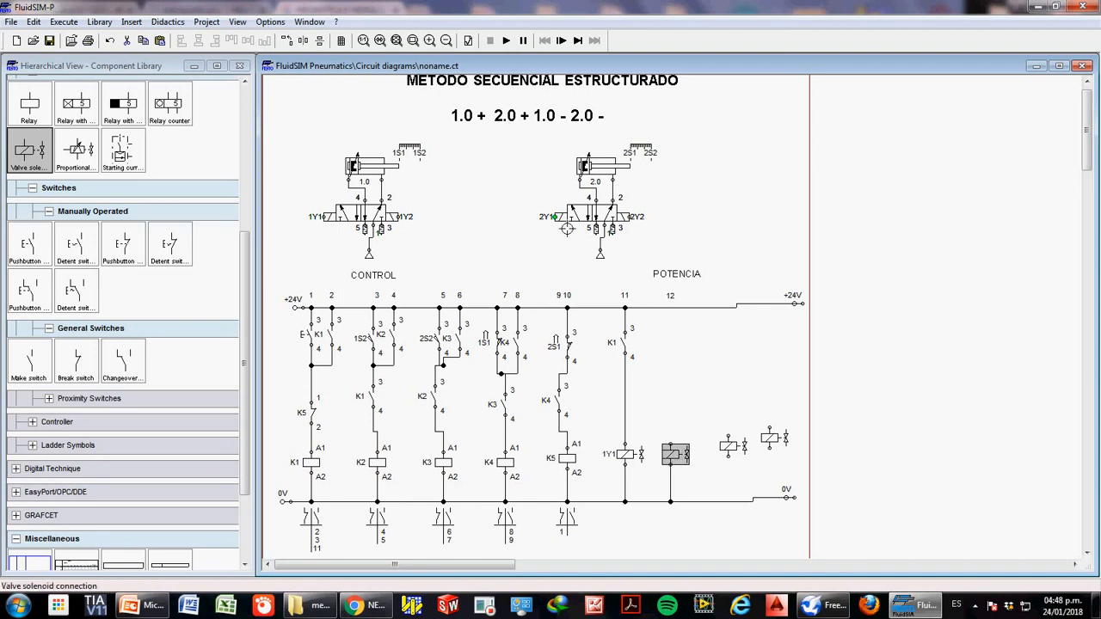
double_click(674, 459)
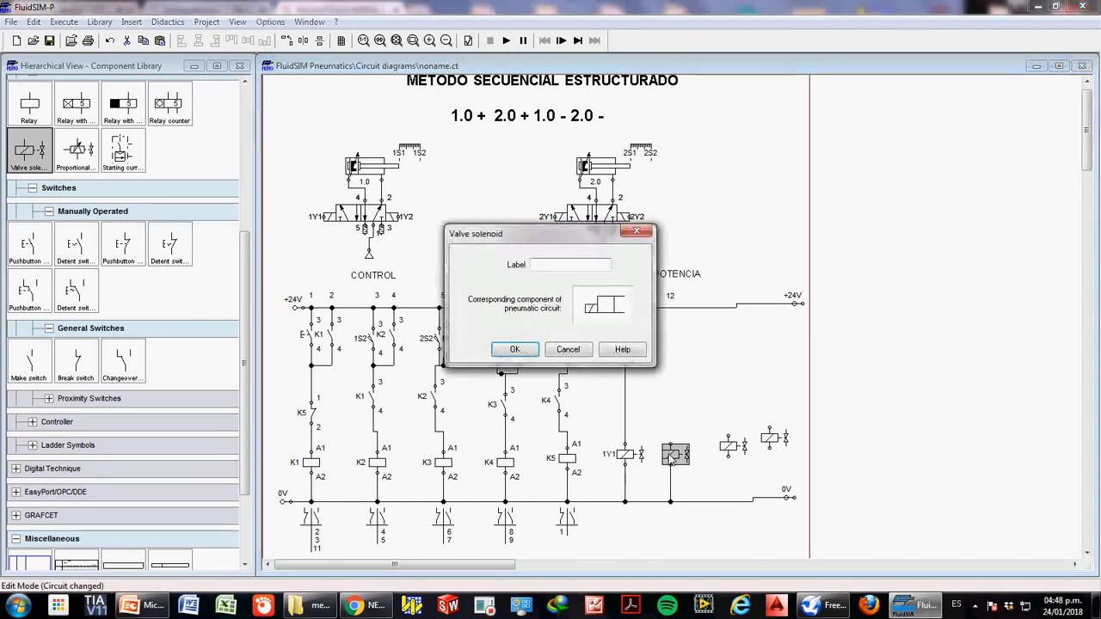
key("Return")
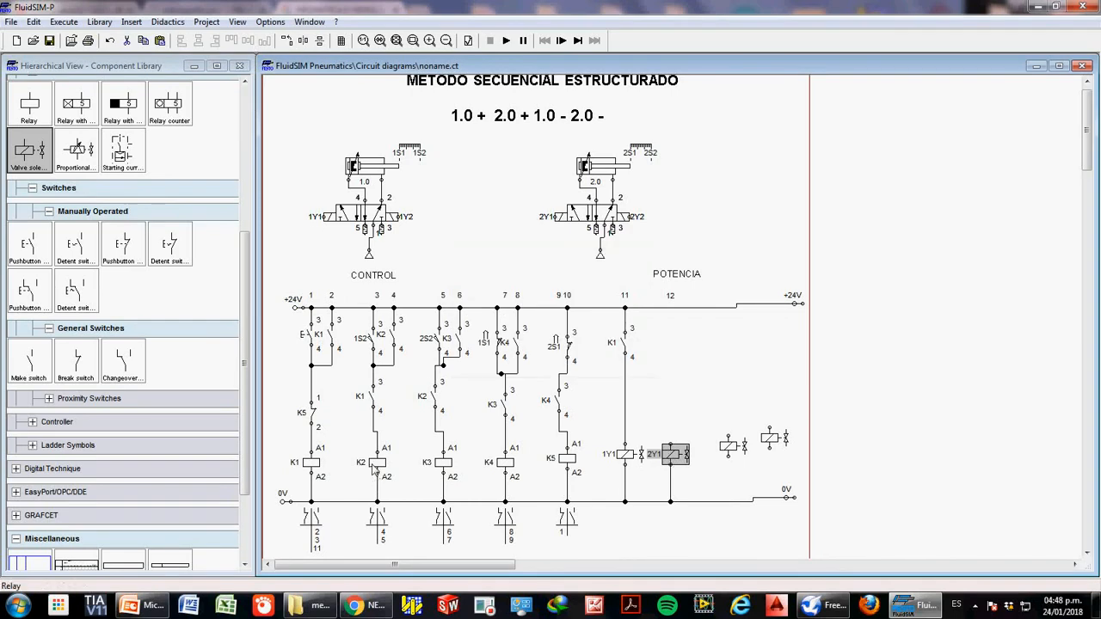
- Copy the K2 make switch above solenoid 2Y1 and wire it between the +24V line and the solenoid
left_click(392, 337)
key("ctrl+v")
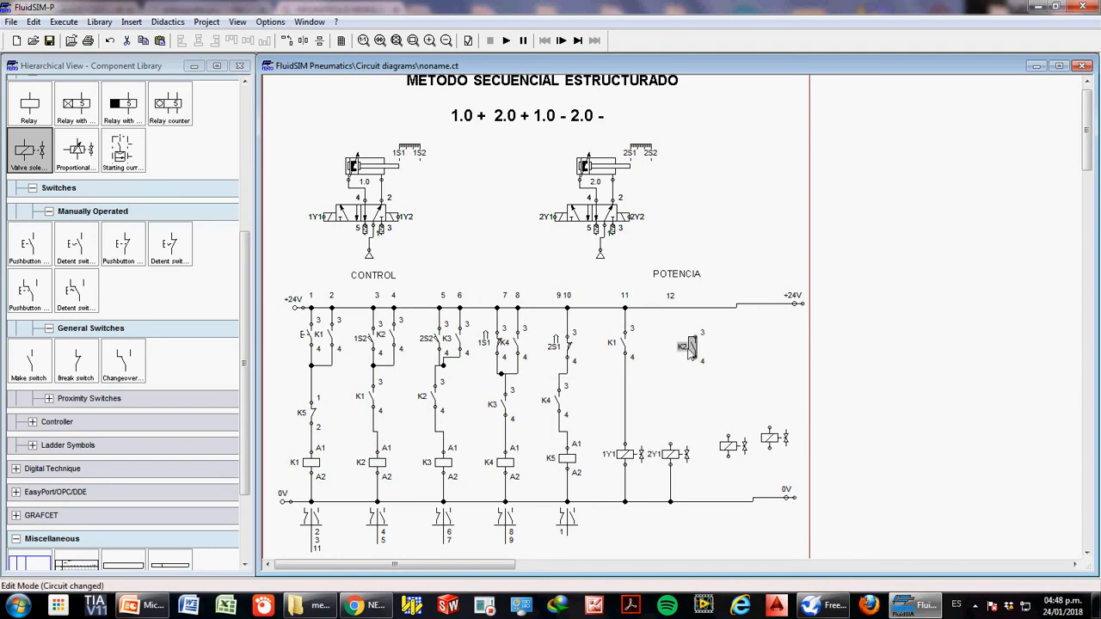
left_click_drag(691, 352, 670, 309)
left_click_drag(672, 351, 671, 447)
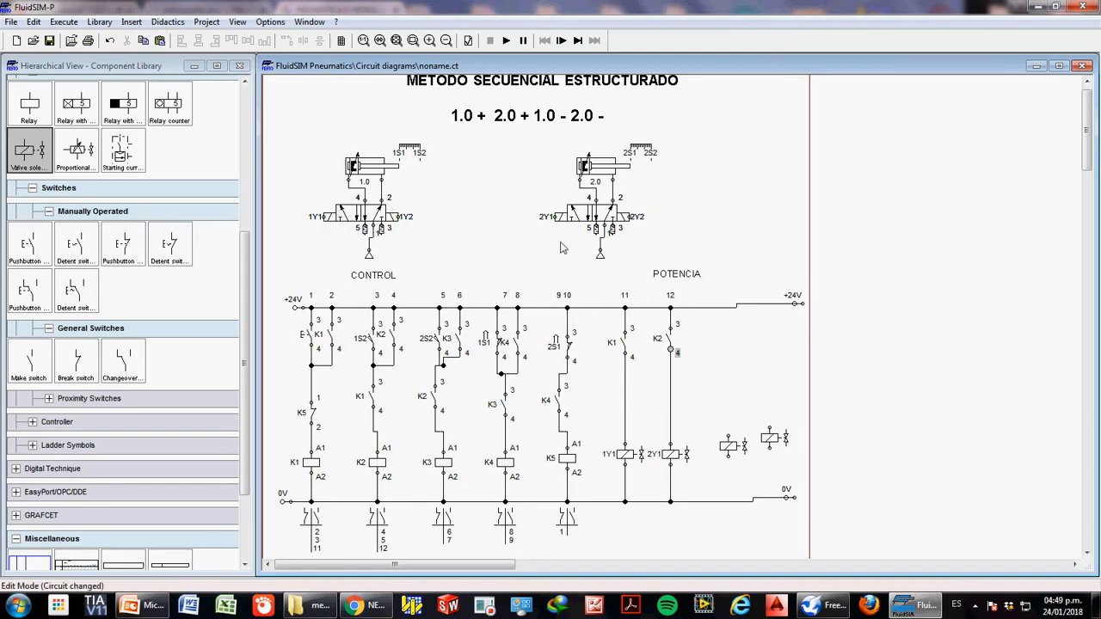
- Line up the third valve solenoid with 2Y1, label it 1Y2 and wire its lower terminal to the 0V line
left_click(734, 454)
left_click_drag(734, 458, 723, 461)
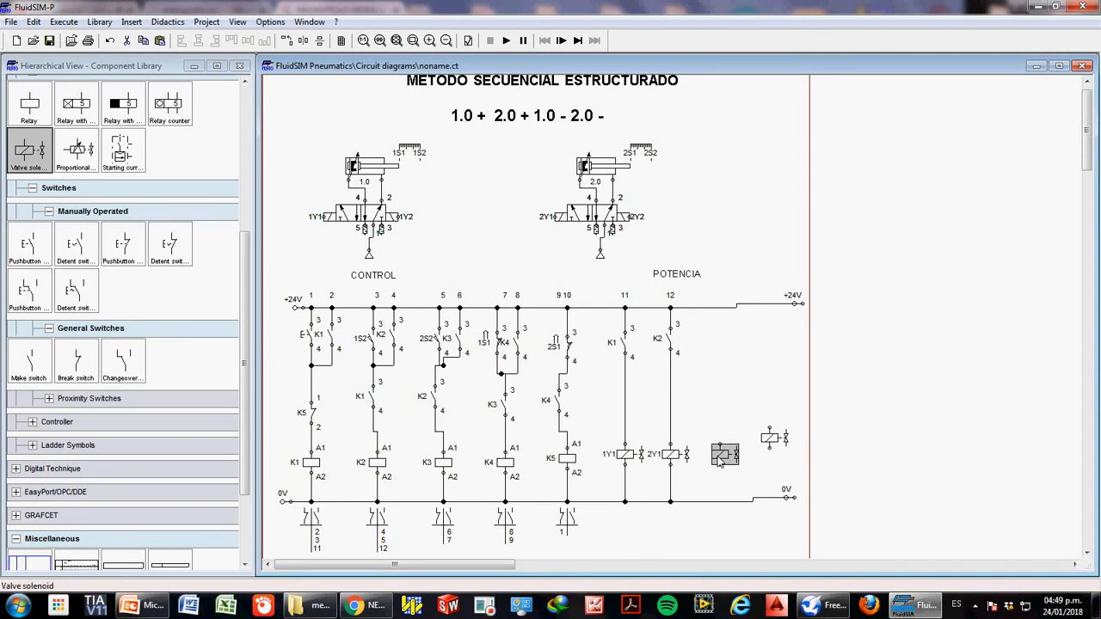
double_click(722, 461)
type("1Y2")
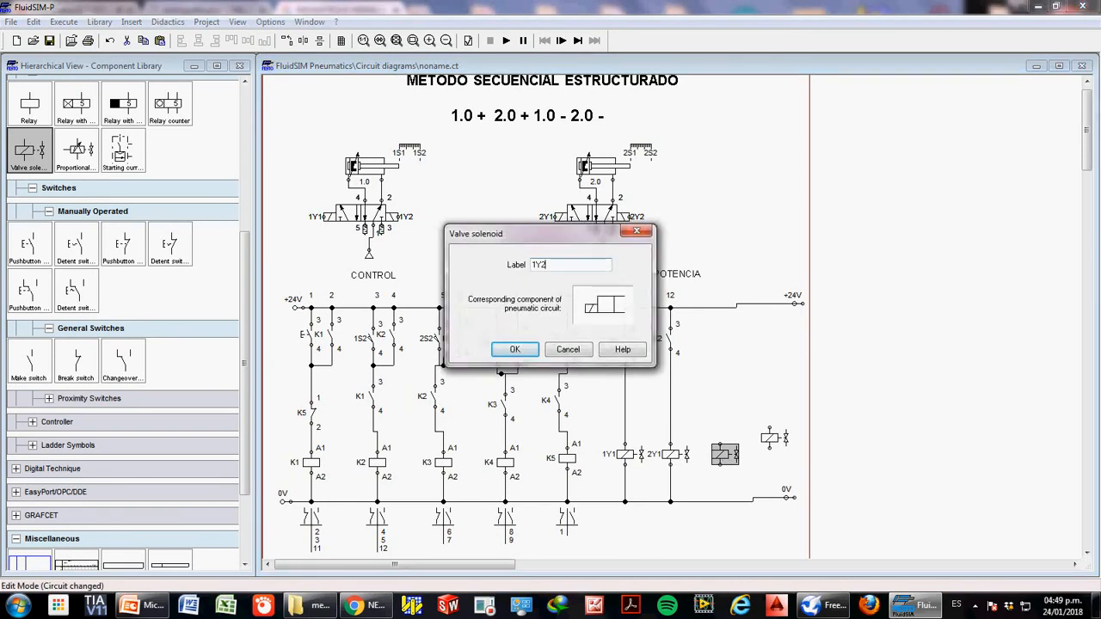
key("Return")
left_click(712, 494)
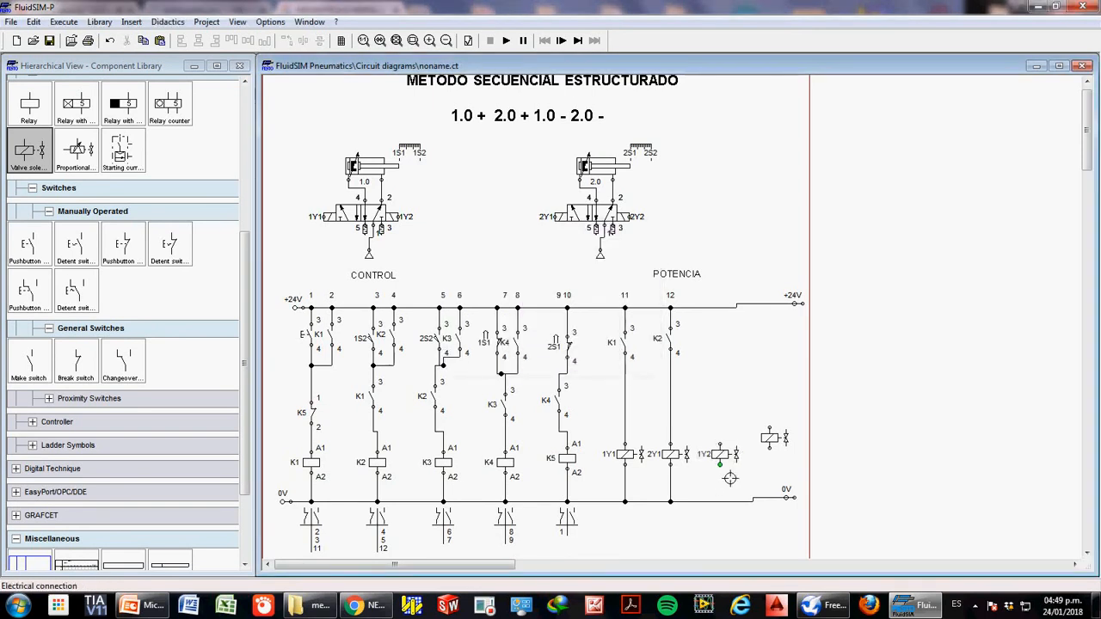
left_click_drag(731, 511, 730, 511)
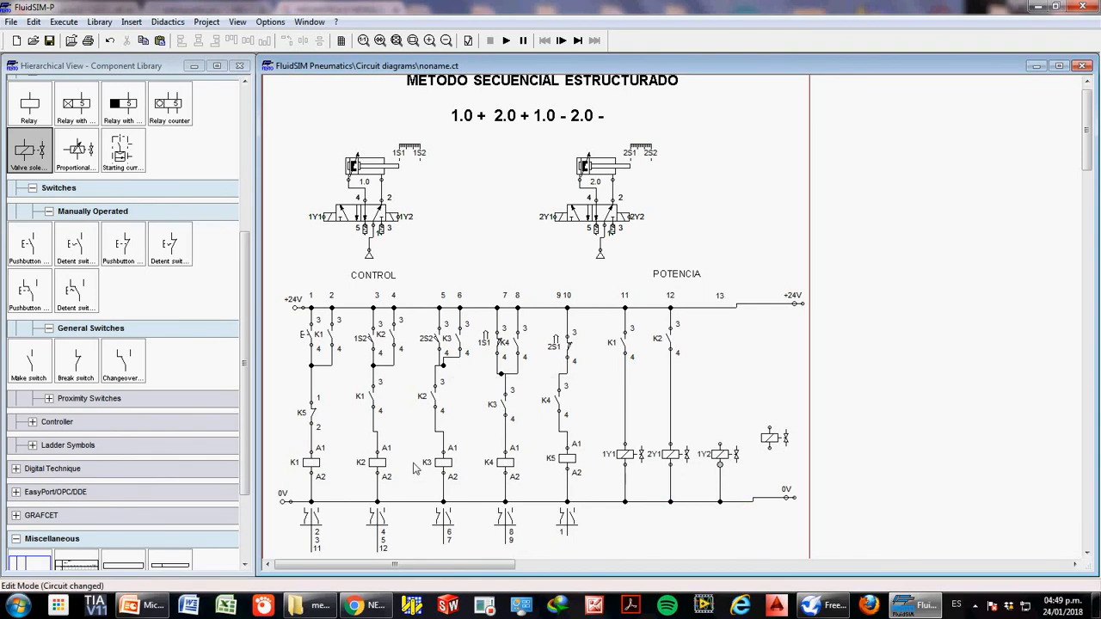
- Copy the K3 make switch above solenoid 1Y2 and wire it between the +24V line and the solenoid
left_click(438, 465)
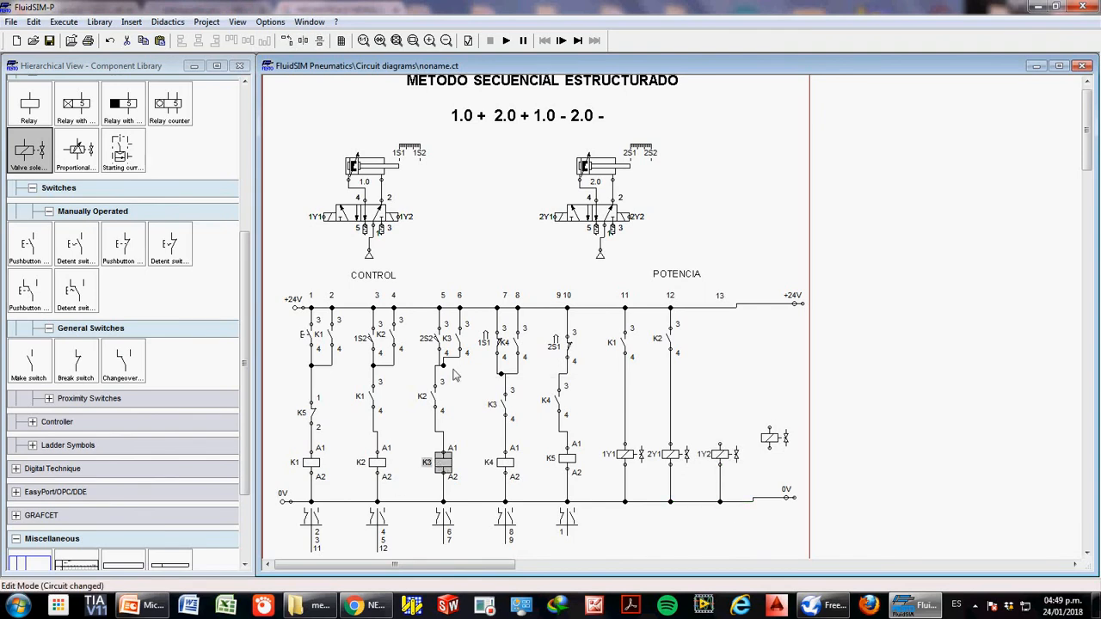
left_click(457, 340)
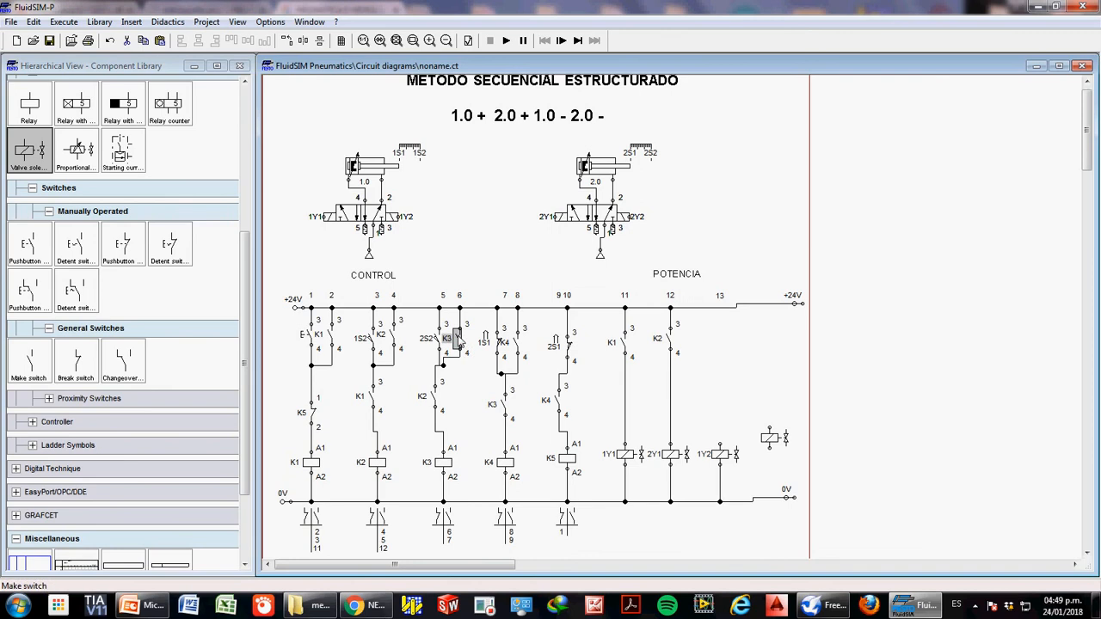
left_click_drag(461, 342, 723, 313)
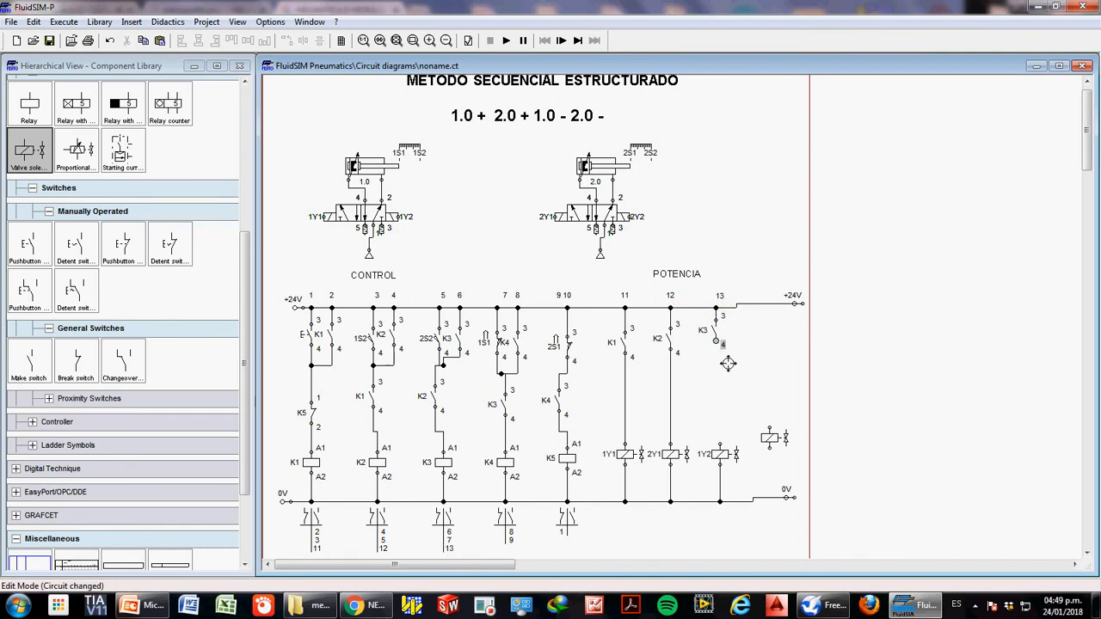
left_click_drag(734, 452, 728, 451)
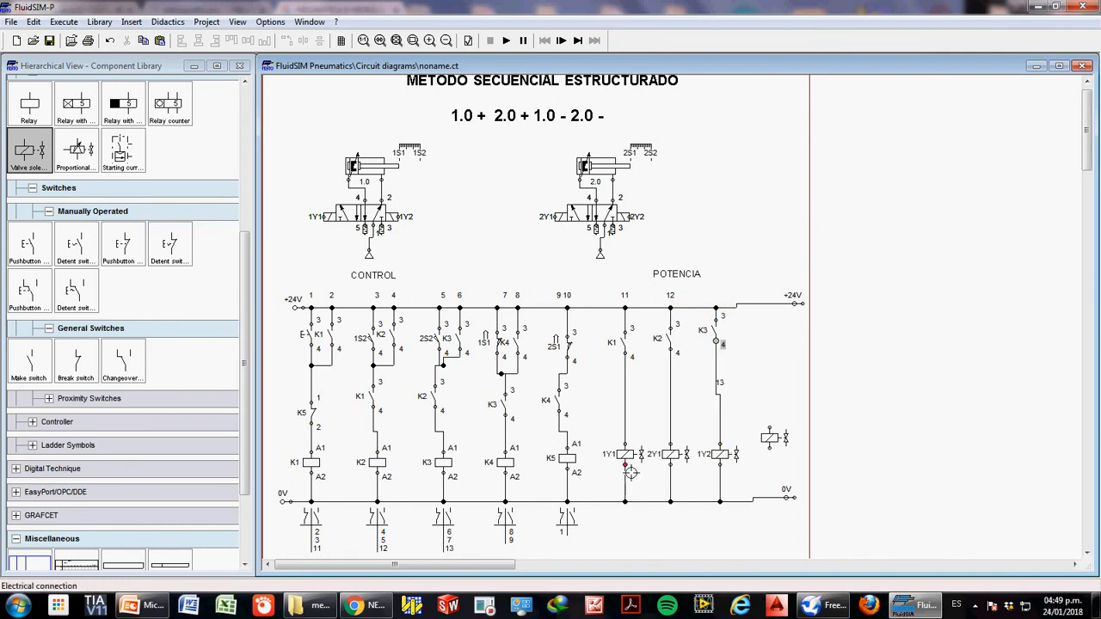
- Examine relays K1 to K5 and the valve solenoids 1Y1 and 1Y2 of cylinder 1.0 to trace the activation order
left_click(310, 464)
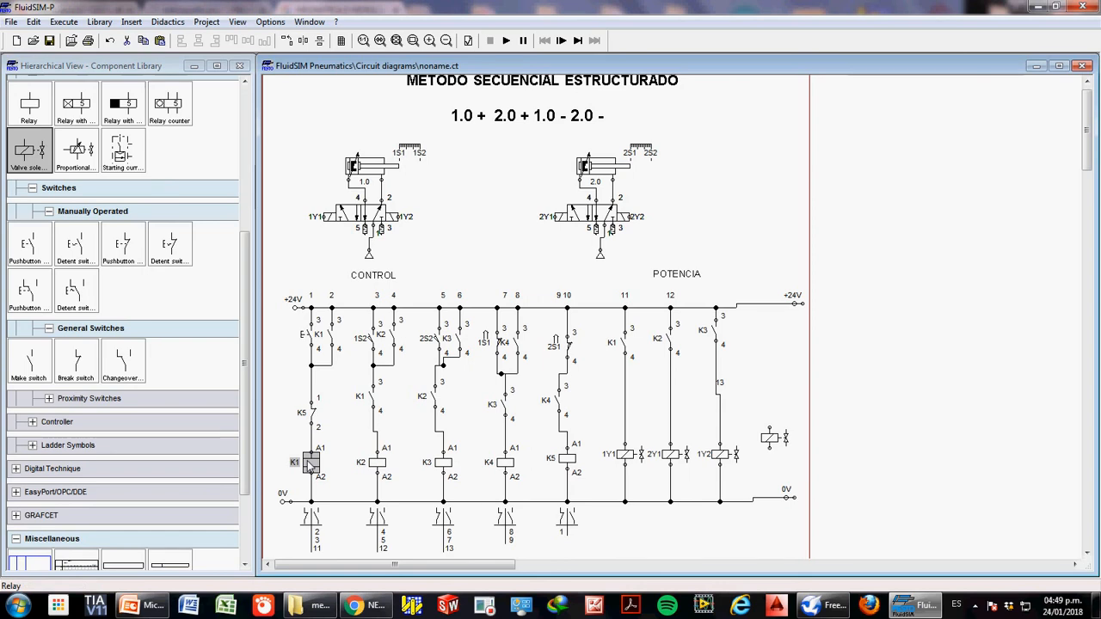
left_click(375, 464)
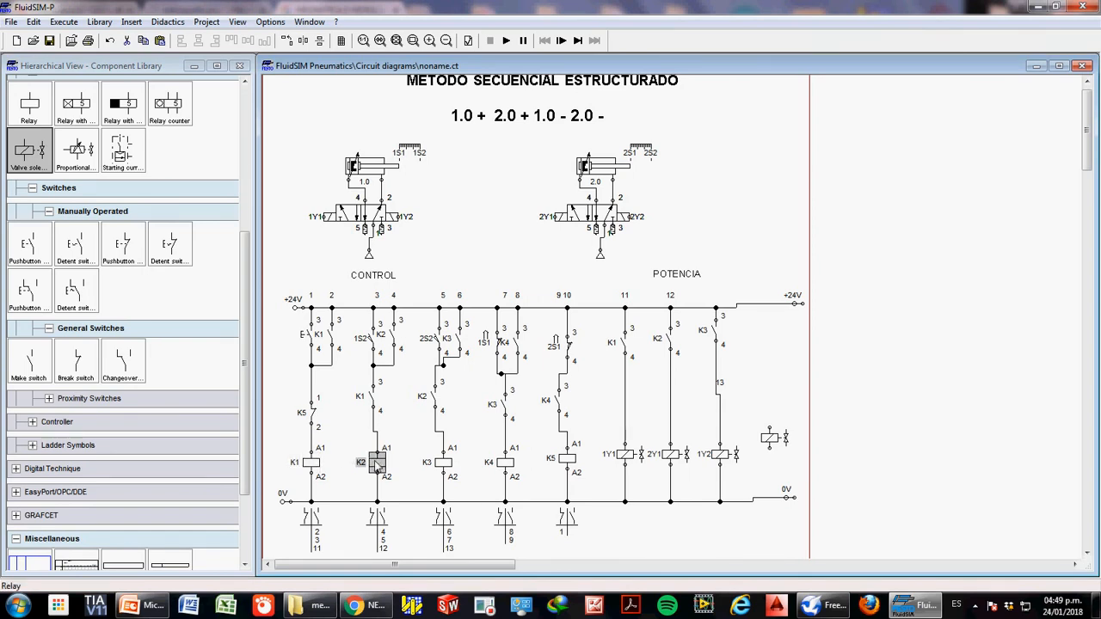
left_click(316, 472)
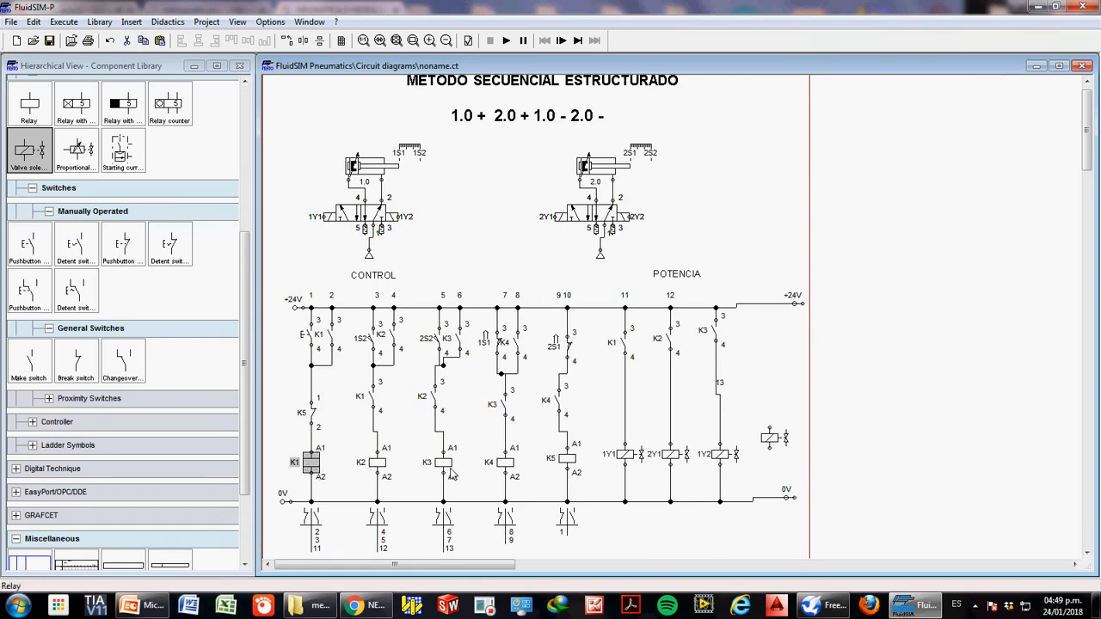
left_click(445, 466)
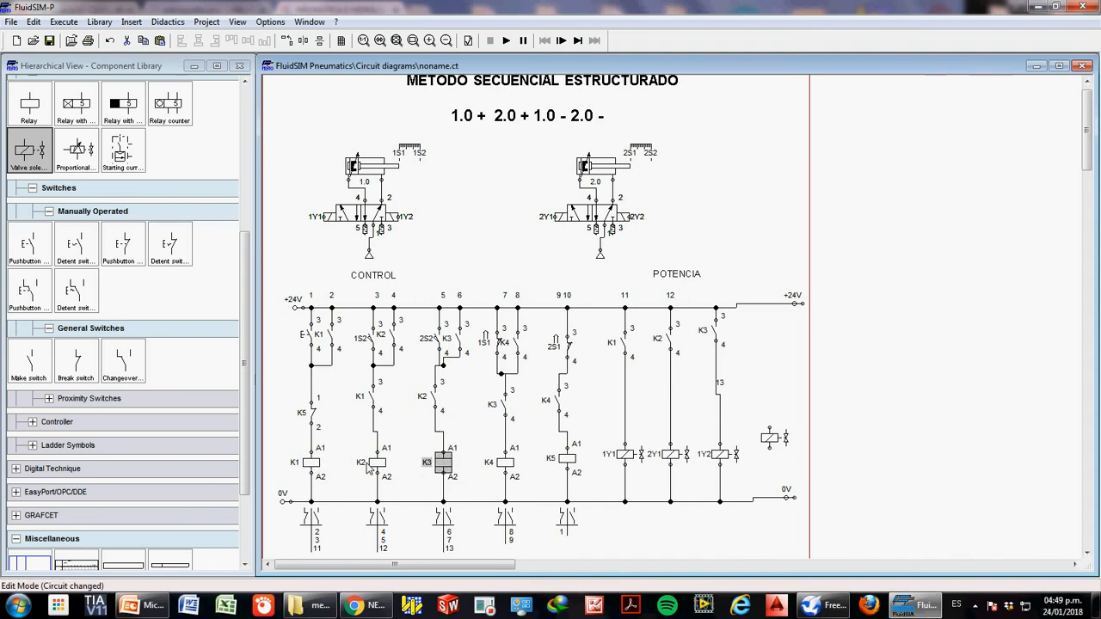
left_click(507, 466)
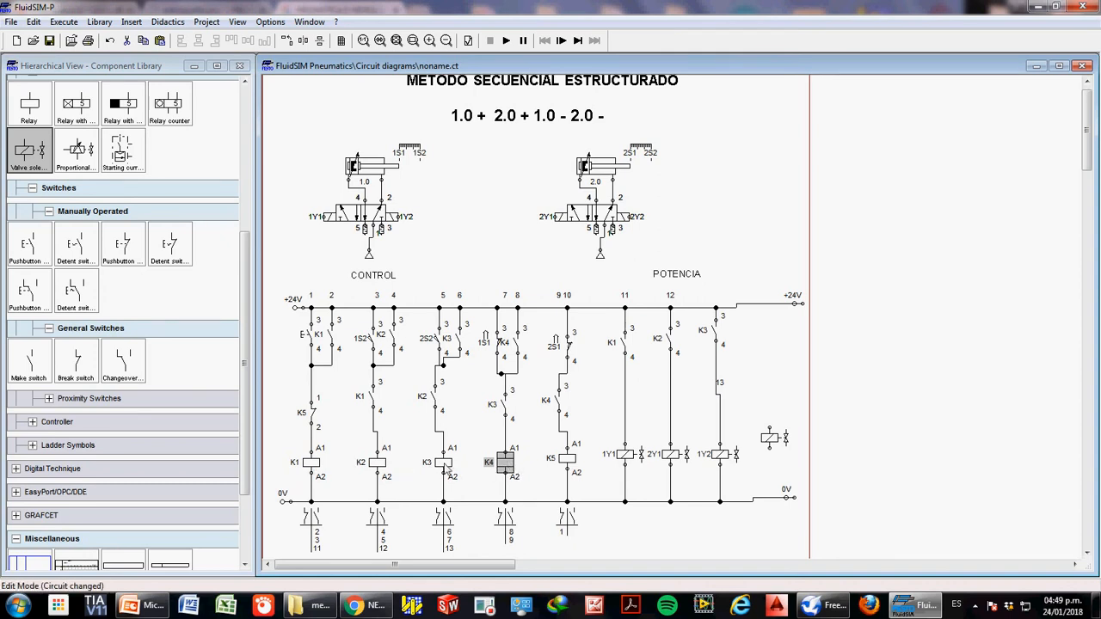
left_click(568, 462)
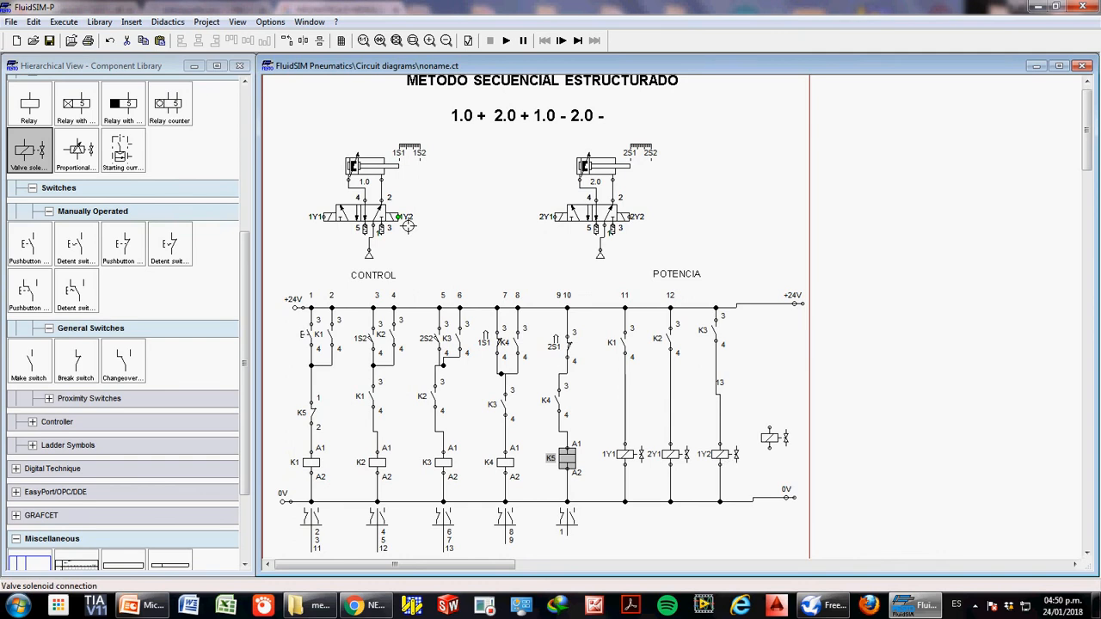
left_click(405, 223)
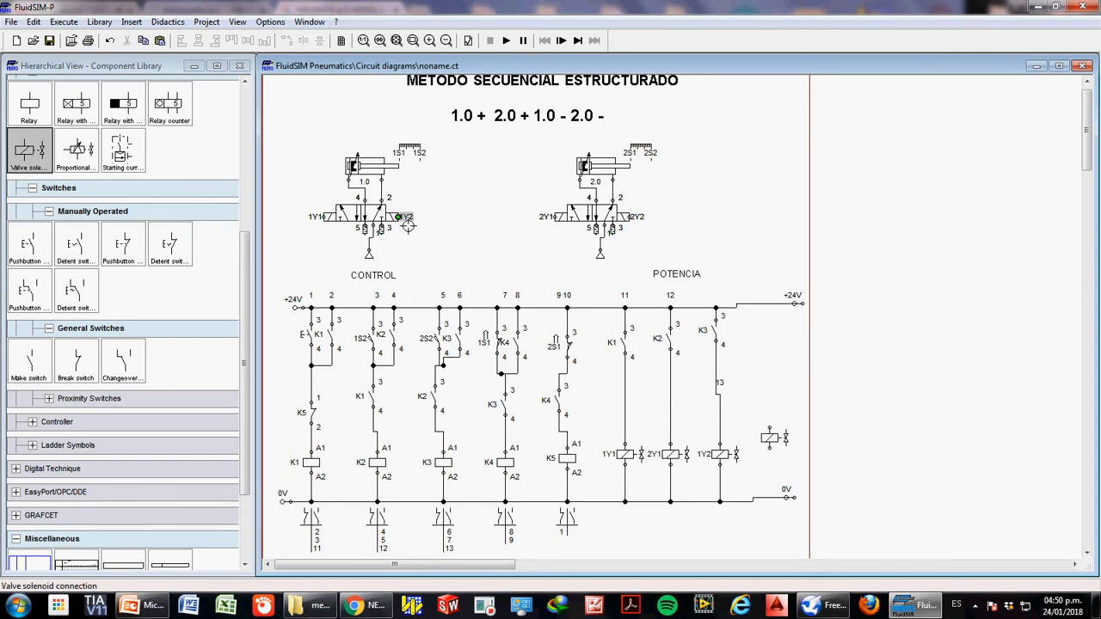
left_click_drag(301, 197, 337, 239)
left_click(320, 217)
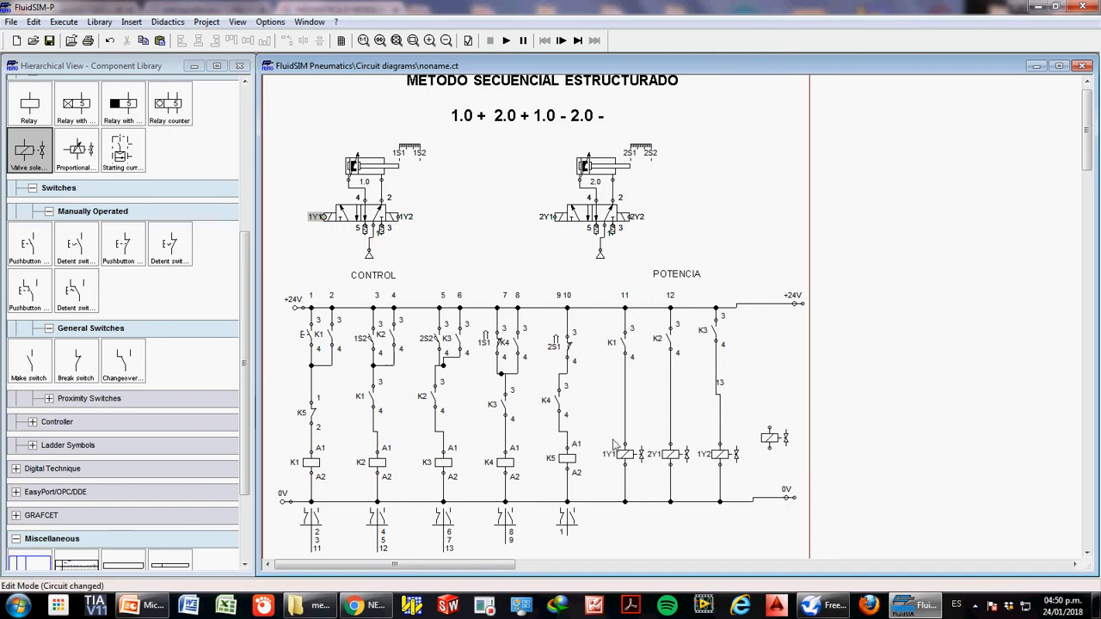
- Replace the line between the K1 make switch and solenoid 1Y1 with a series-wired break switch labelled K3
left_click(632, 412)
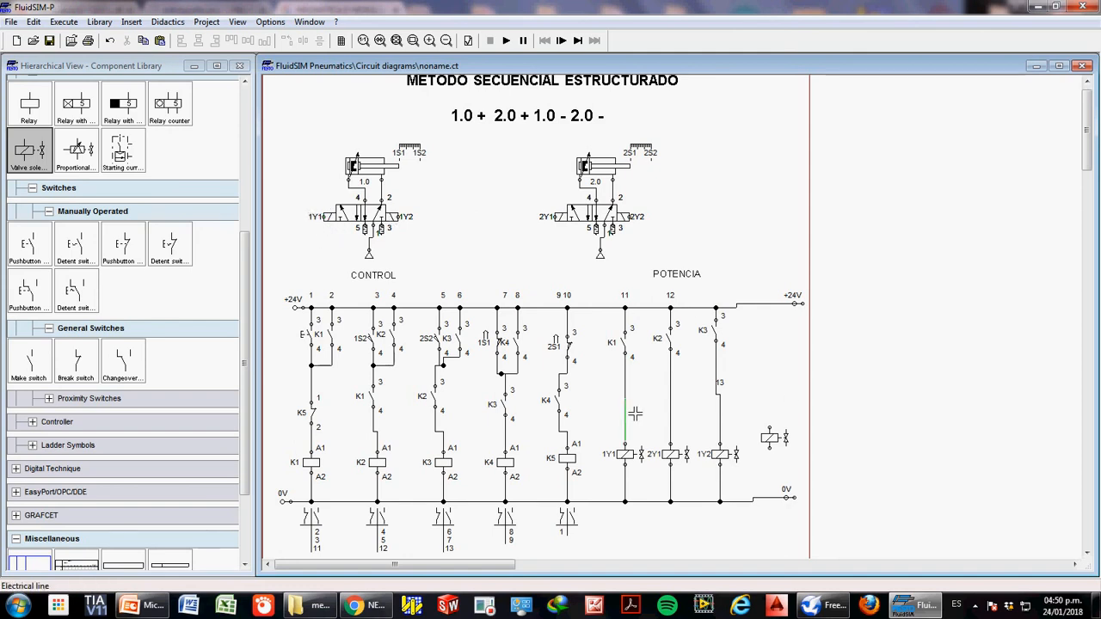
key("Delete")
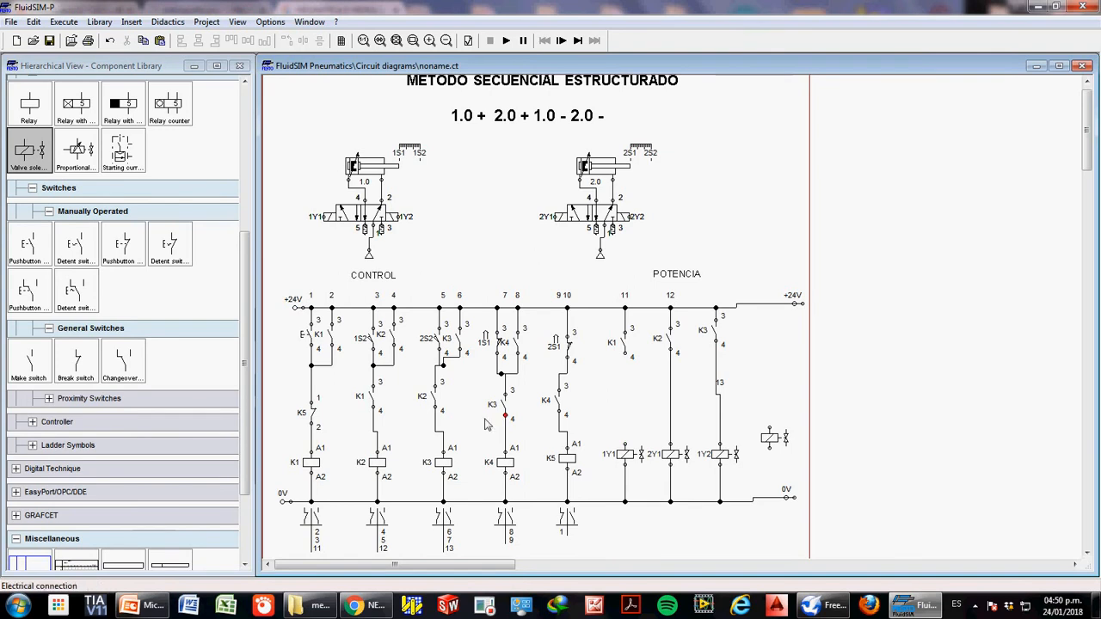
left_click_drag(89, 376, 628, 447)
left_click(643, 414)
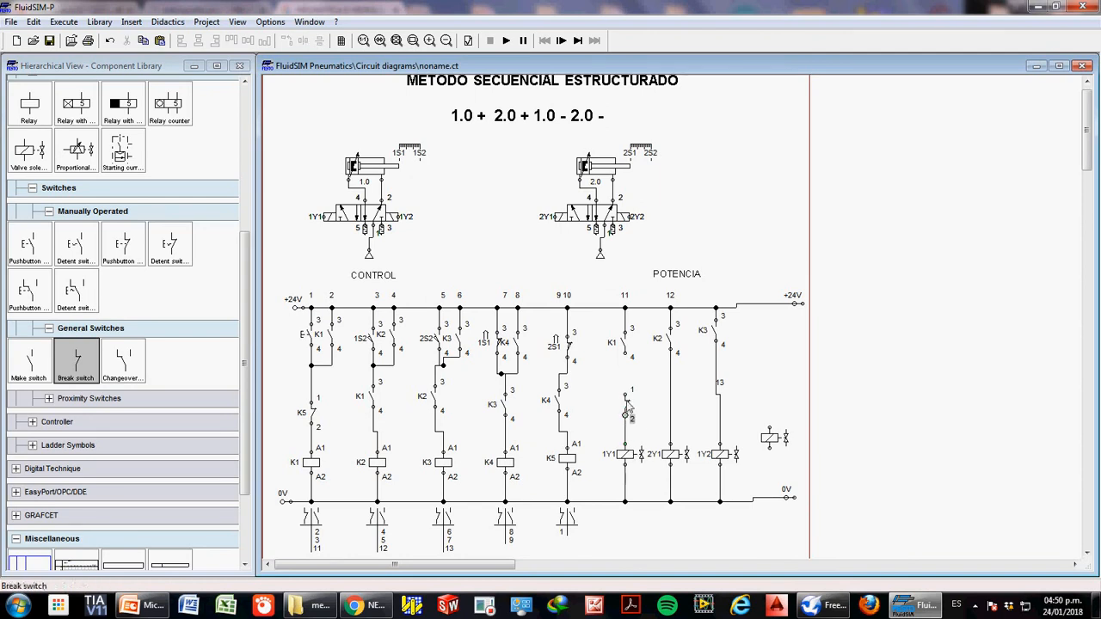
left_click_drag(626, 395, 633, 362)
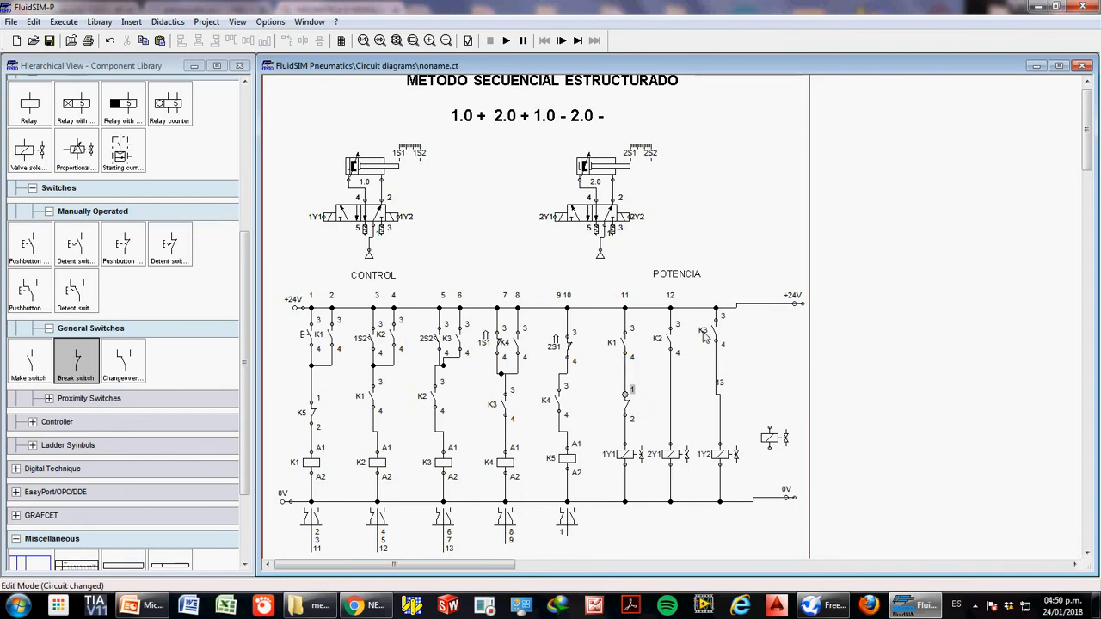
double_click(629, 411)
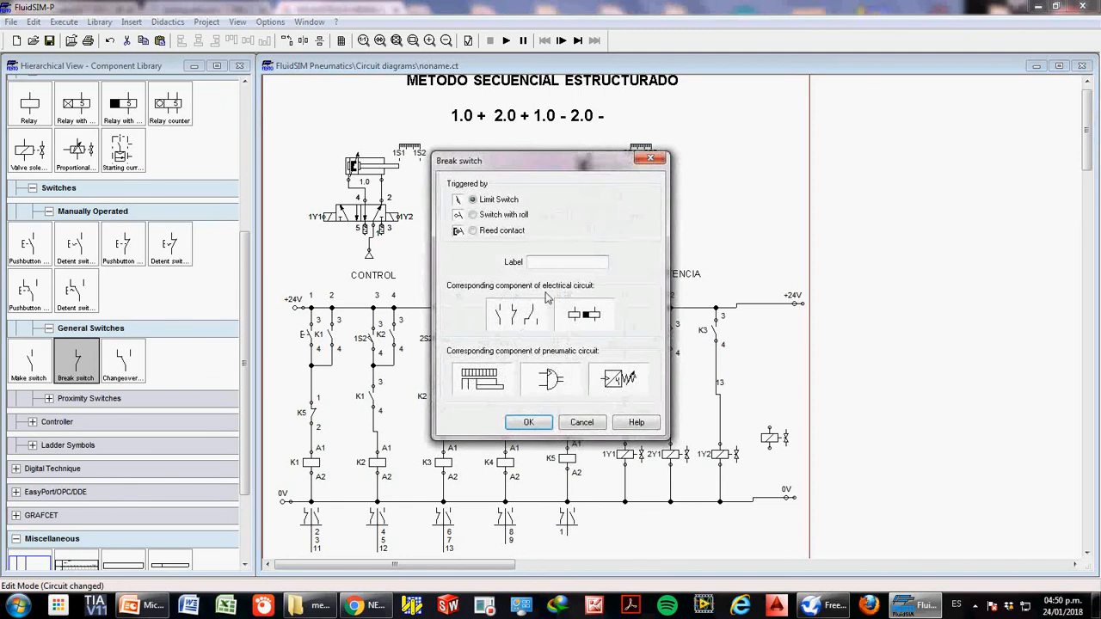
type("K3")
key("Return")
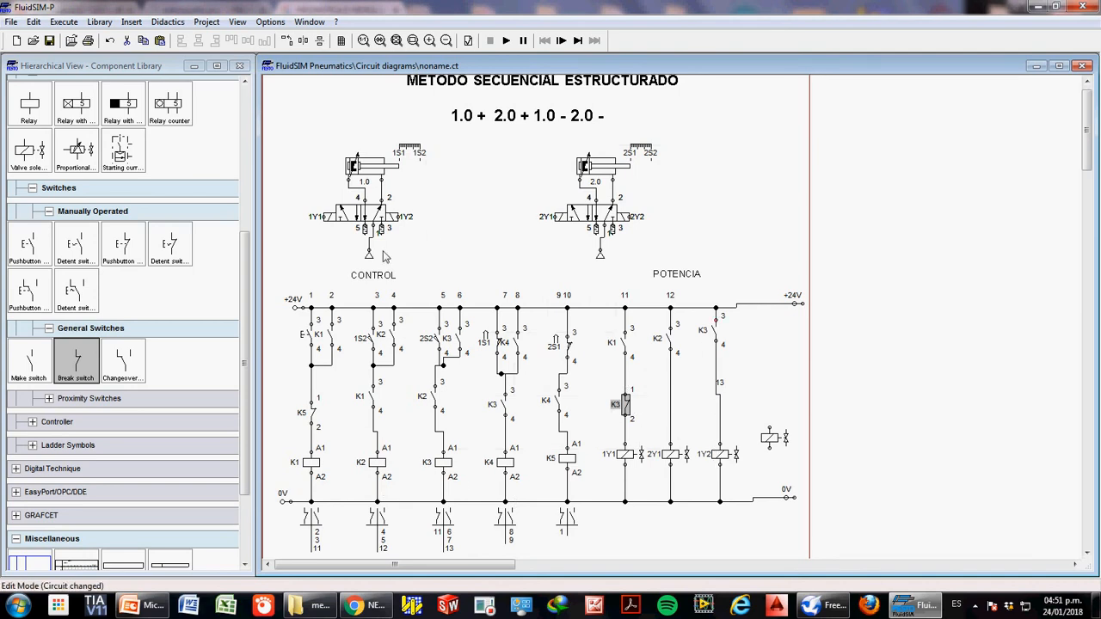
- Label the fourth valve solenoid 2Y2 and wire it between the 0V line and +24V through a copy of the K4 make switch
left_click_drag(772, 438, 765, 498)
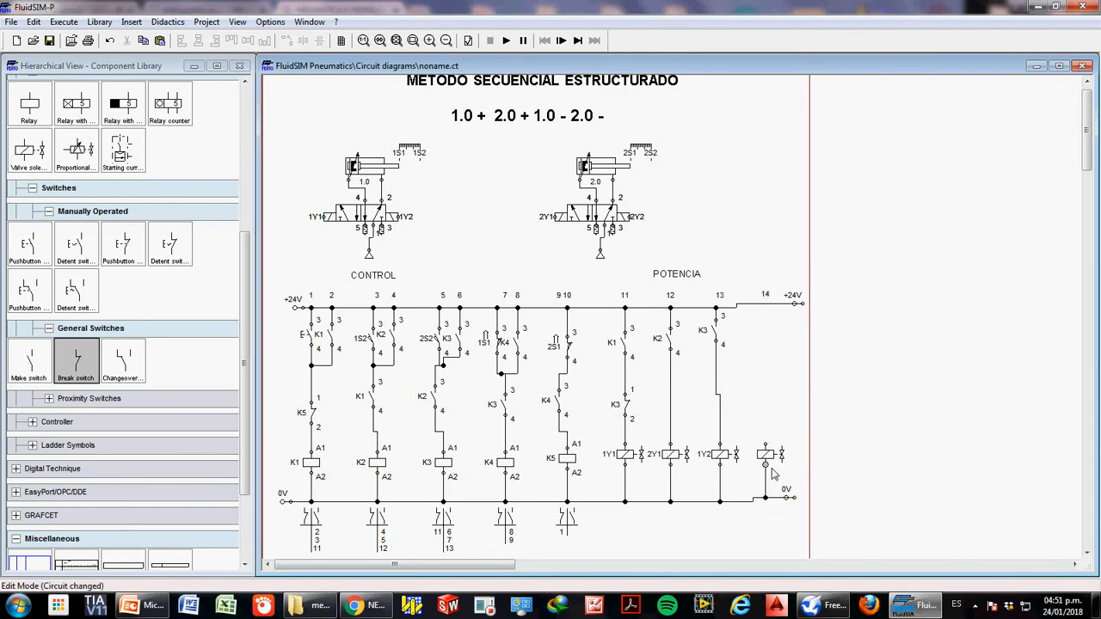
double_click(772, 463)
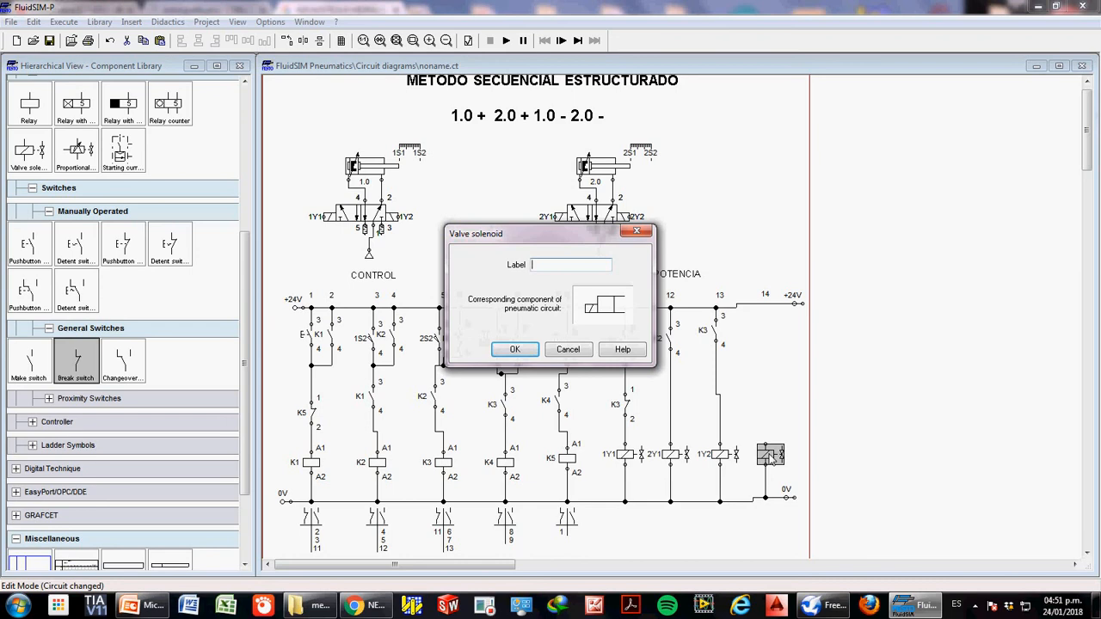
type("2Y2")
key("Return")
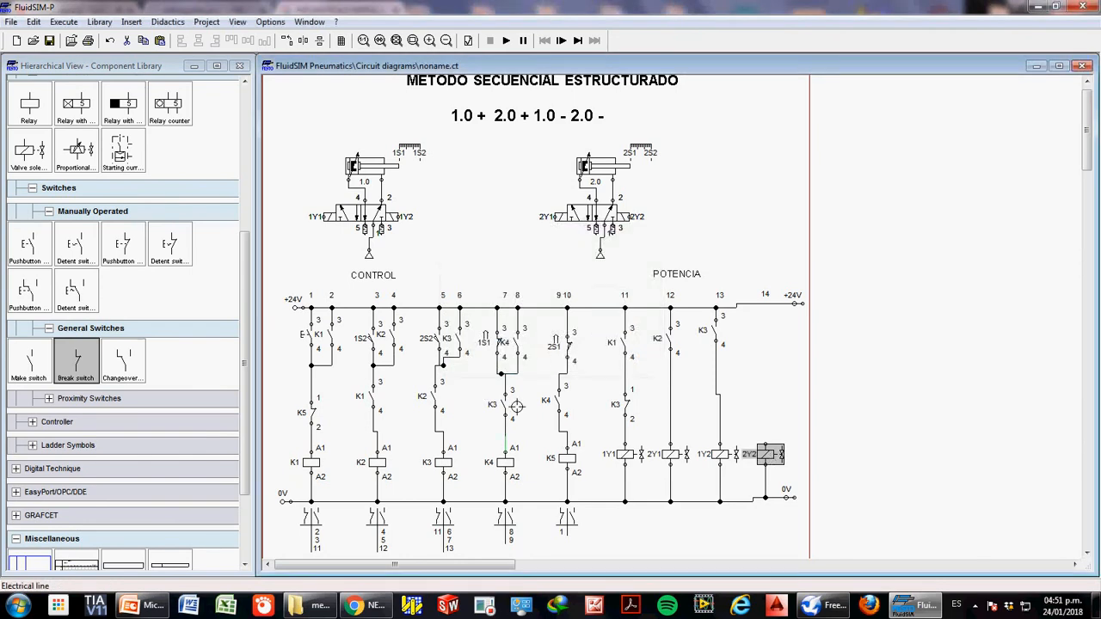
left_click(518, 344)
left_click_drag(517, 344, 766, 446)
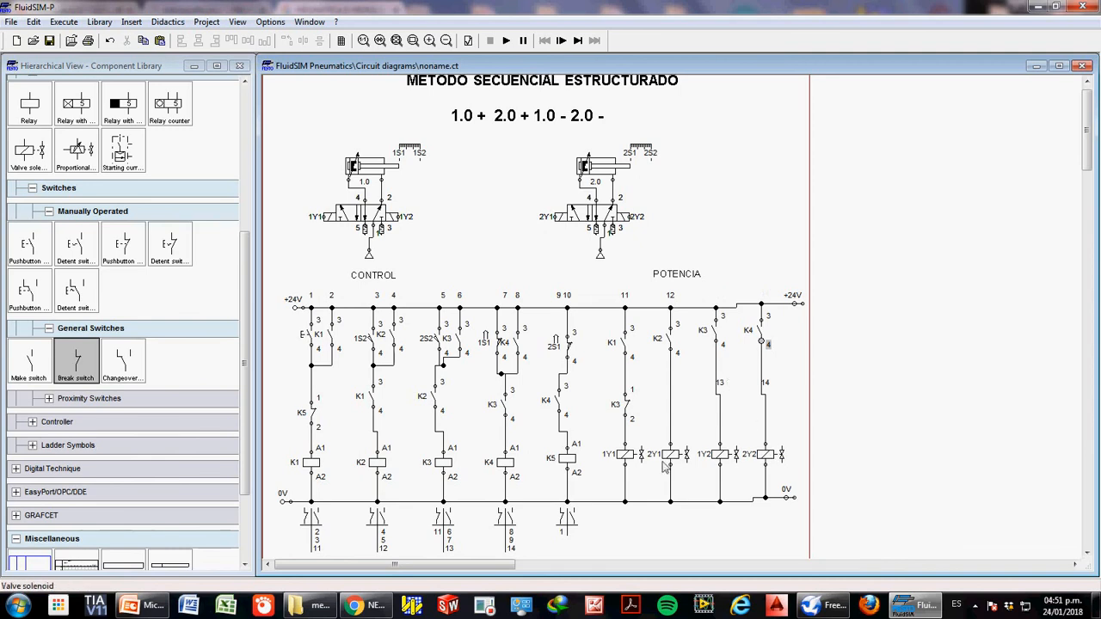
- Replace the line between the K2 make switch and solenoid 2Y1 with a series-wired copy of the K3 break switch, relabelled K4
left_click_drag(668, 442, 673, 414)
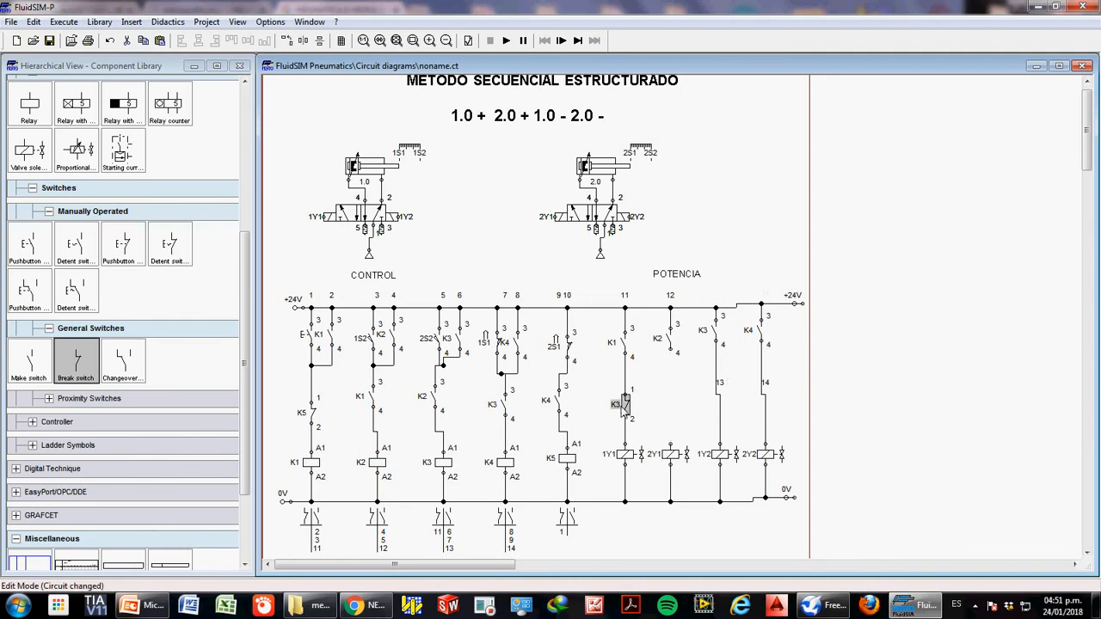
key("ctrl+v")
left_click_drag(693, 348, 673, 410)
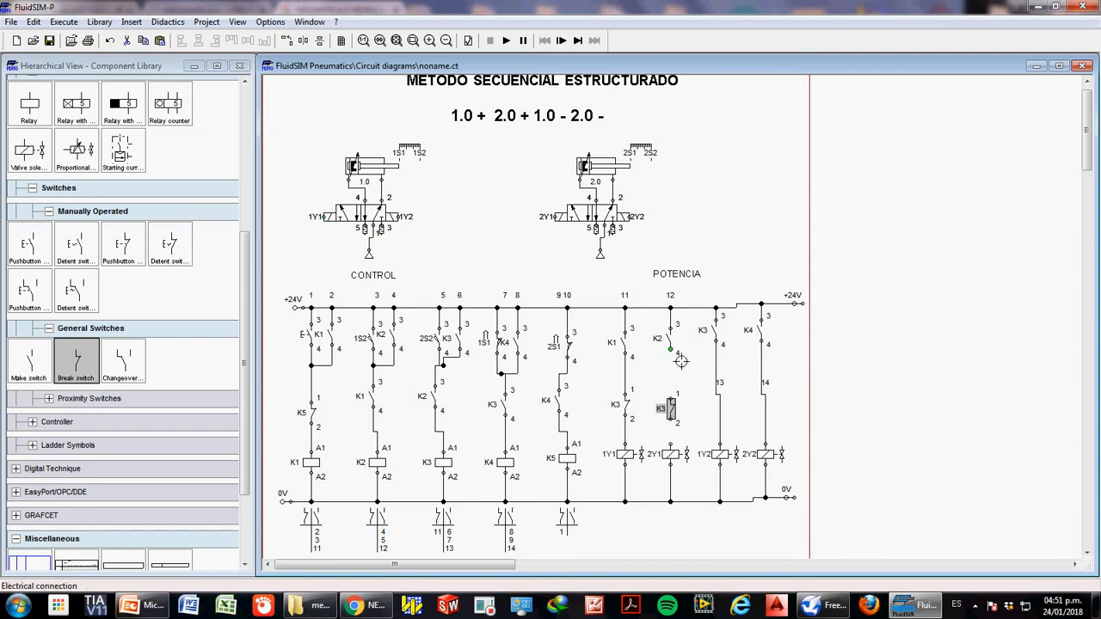
left_click_drag(671, 350, 672, 449)
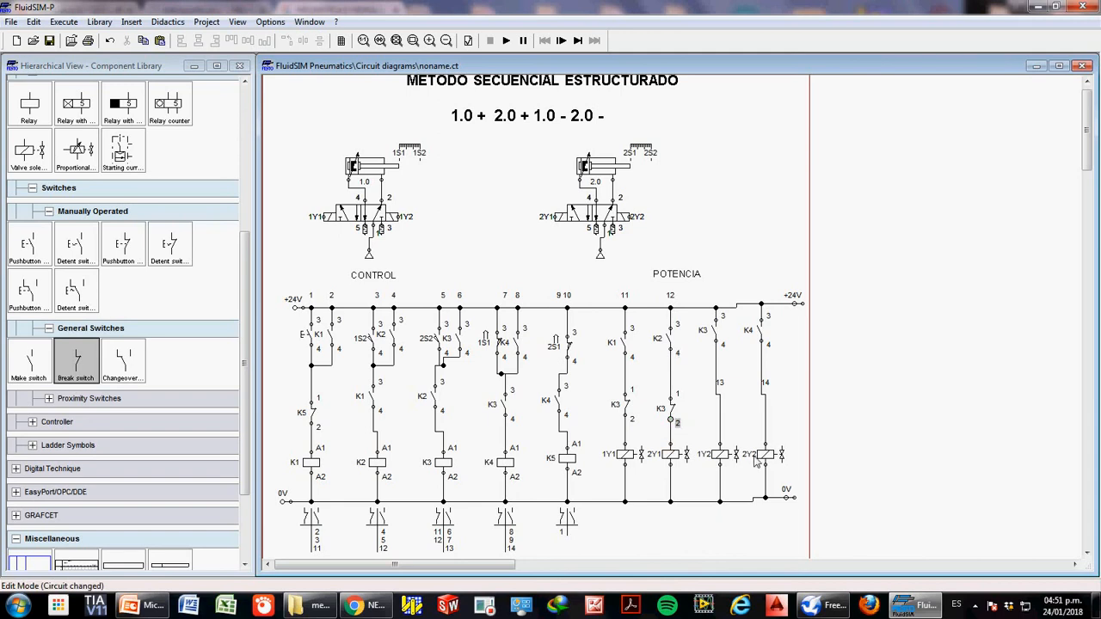
double_click(669, 409)
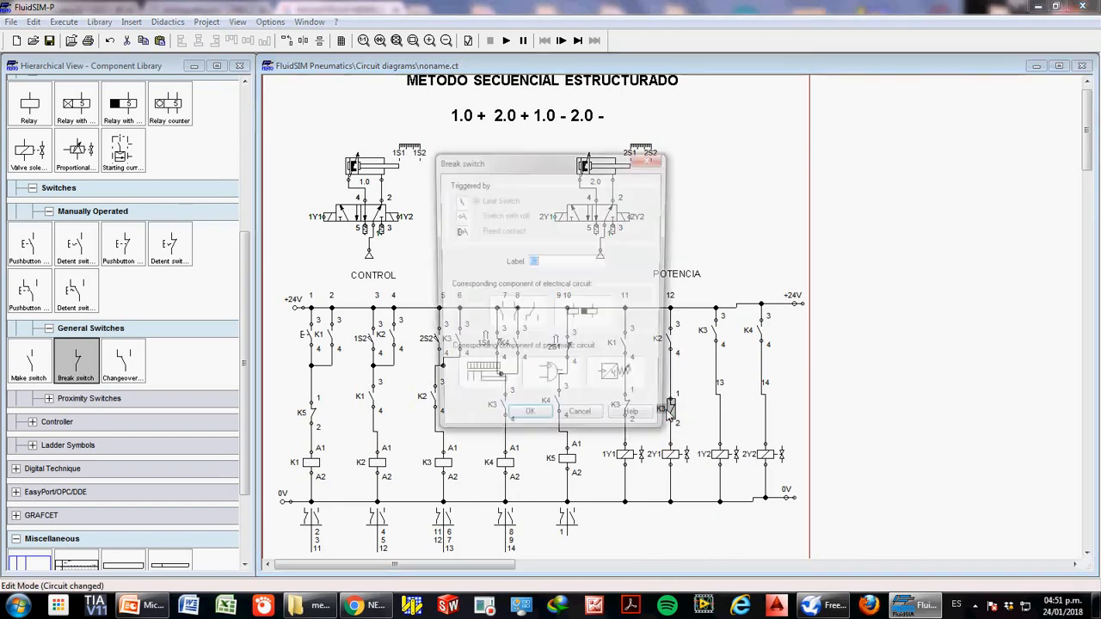
type("K4")
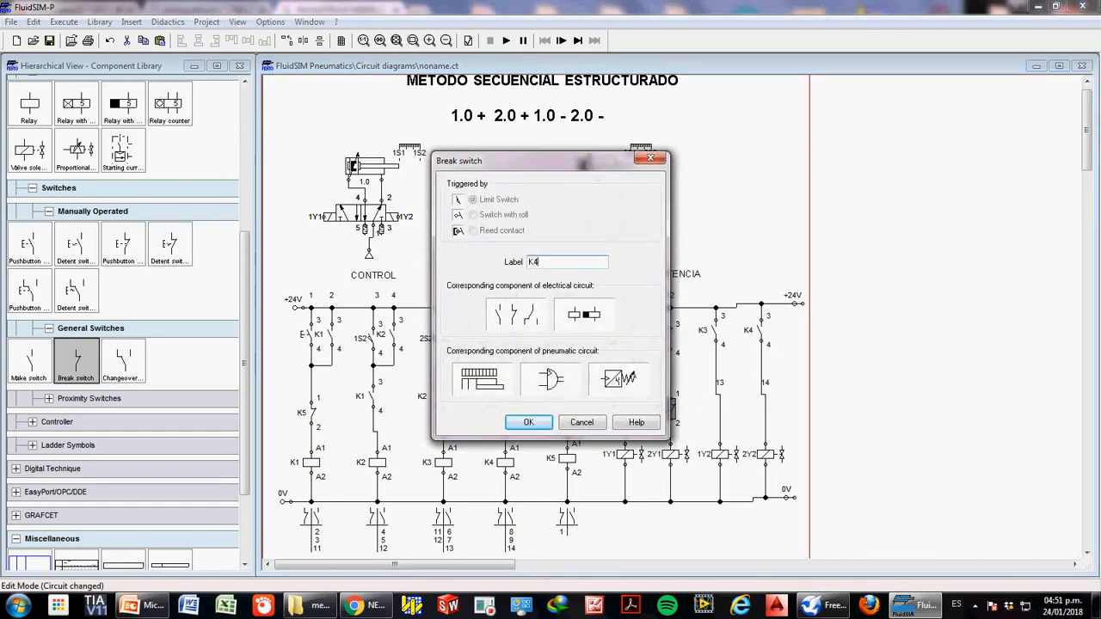
key("Return")
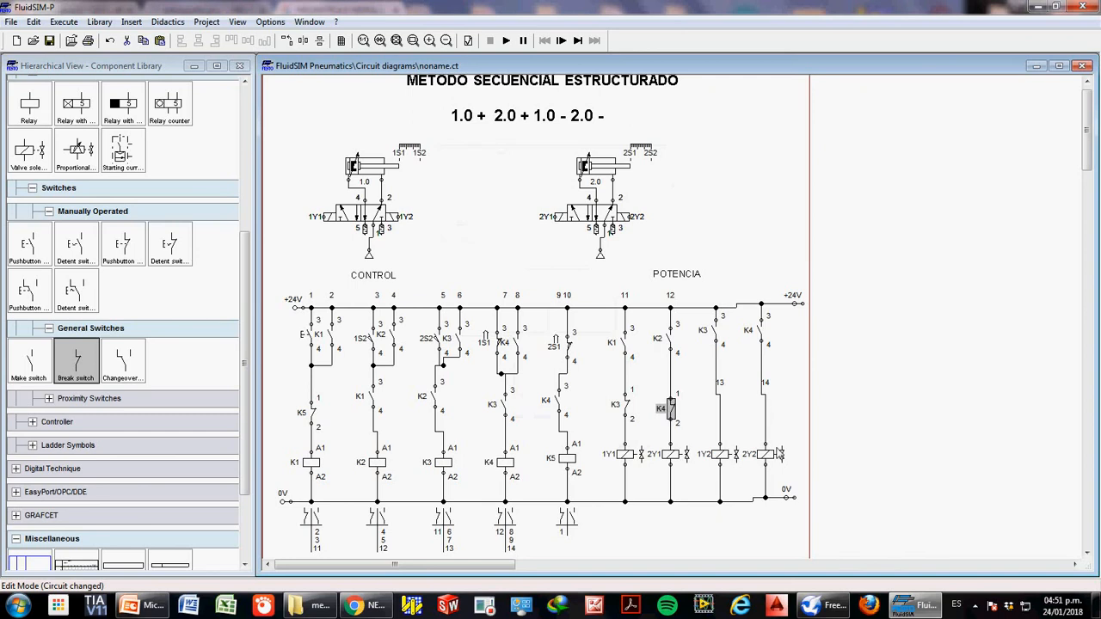
left_click(690, 527)
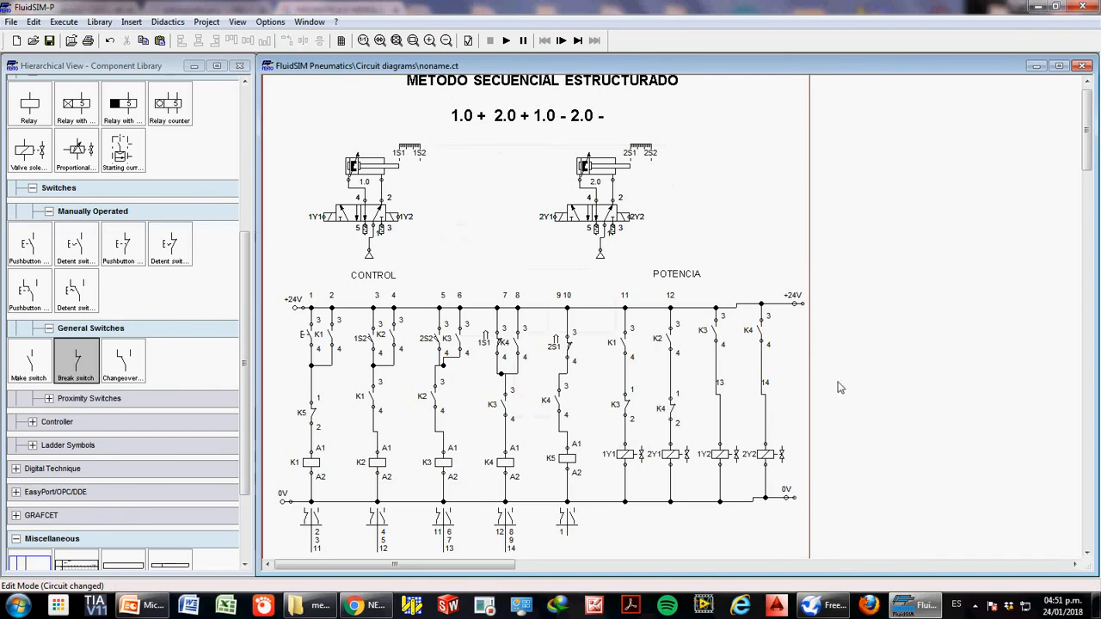
- Run the circuit simulation, accepting the line warnings, and actuate the start pushbutton above relay K1
scroll(840, 388, "up", 1)
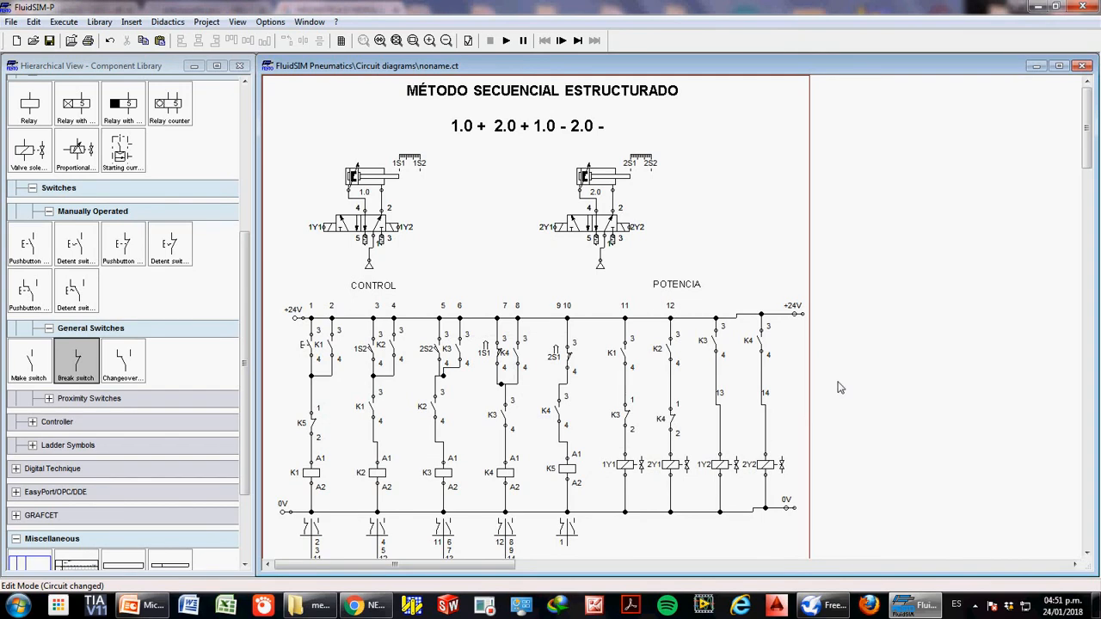
key("F9")
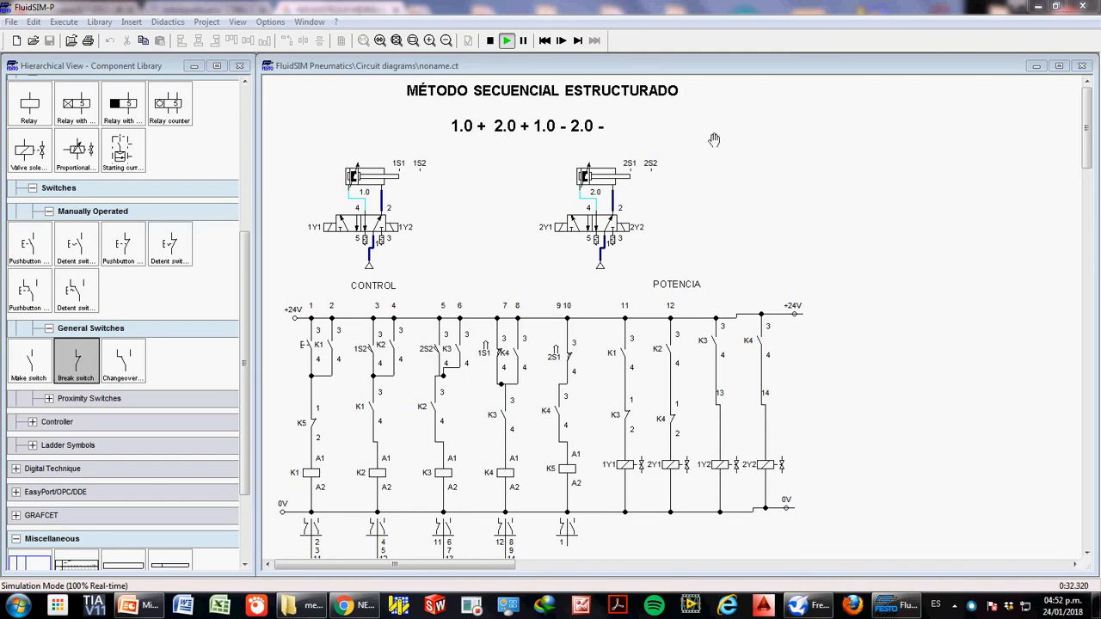
left_click(489, 40)
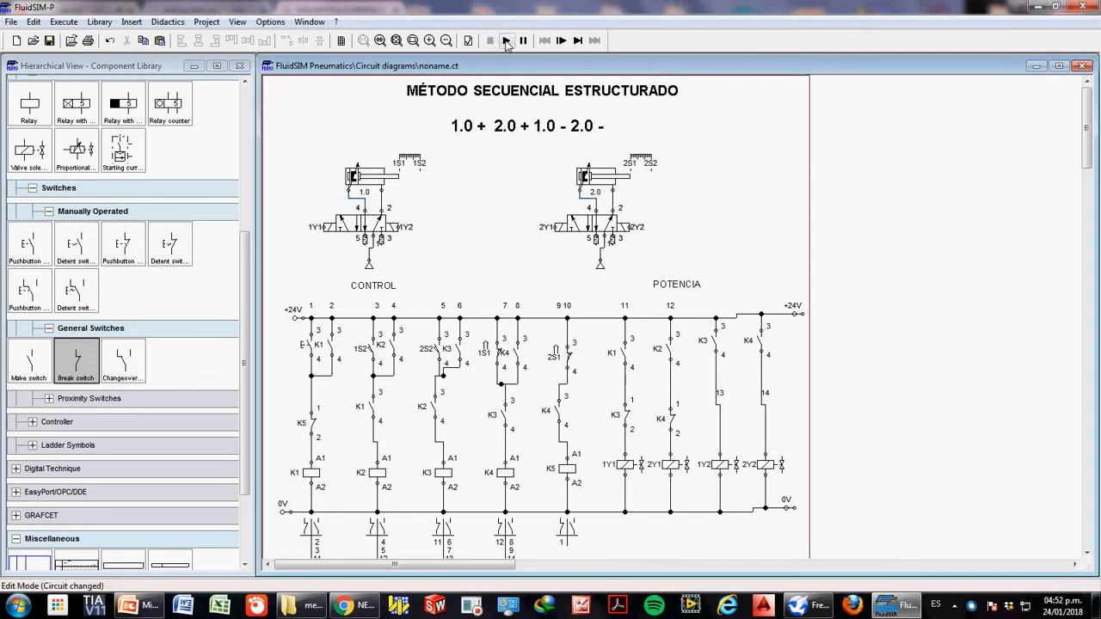
left_click(507, 41)
left_click(494, 322)
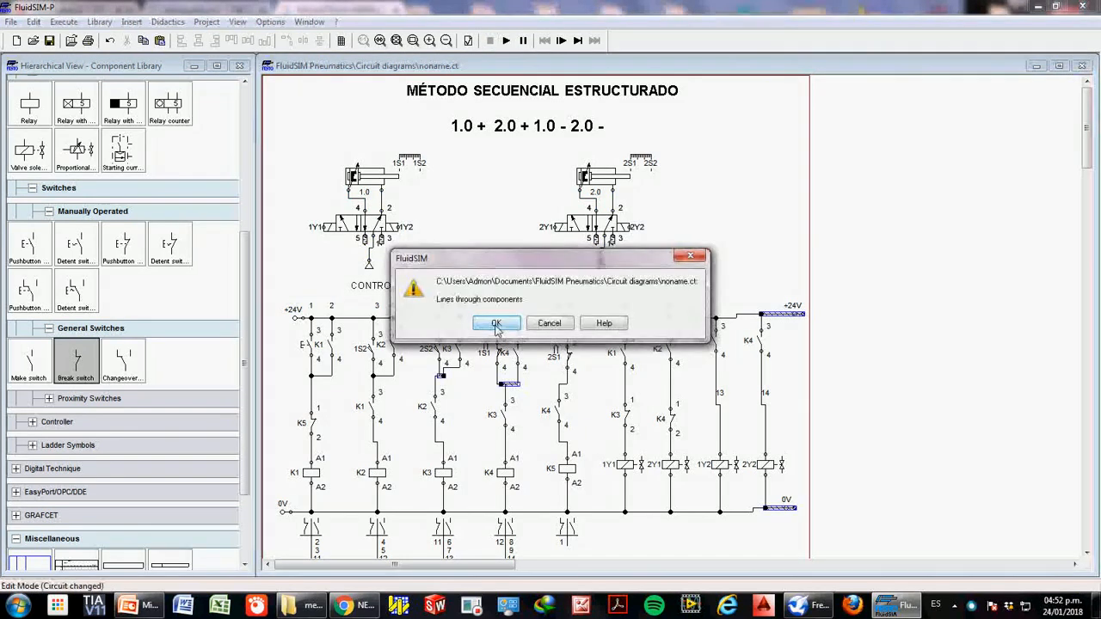
left_click(495, 323)
left_click(496, 327)
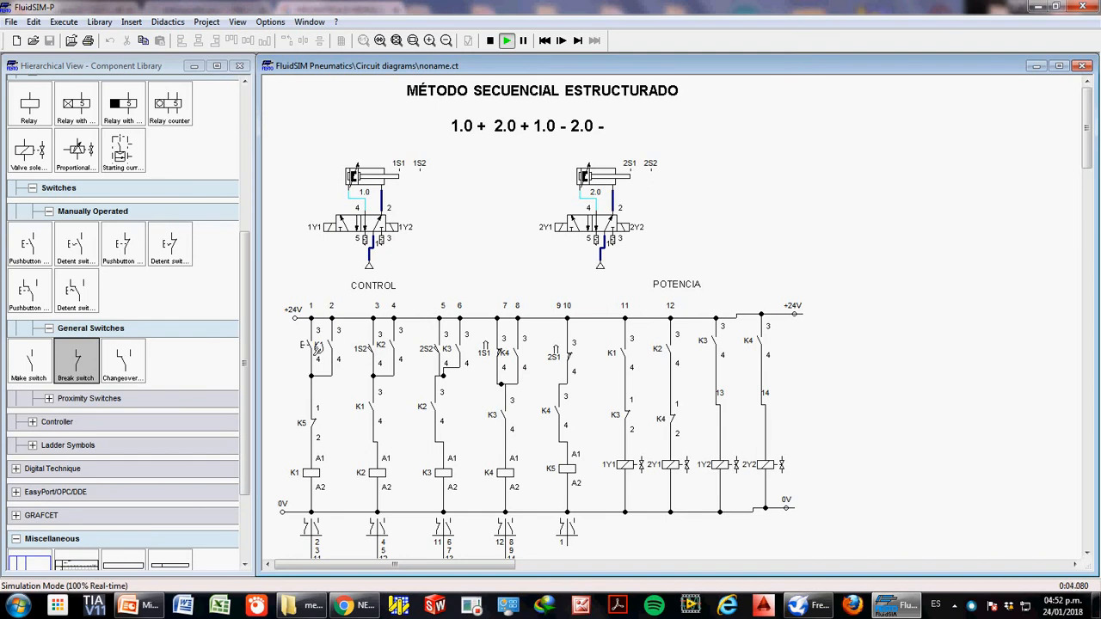
left_click(317, 347)
left_click(317, 347)
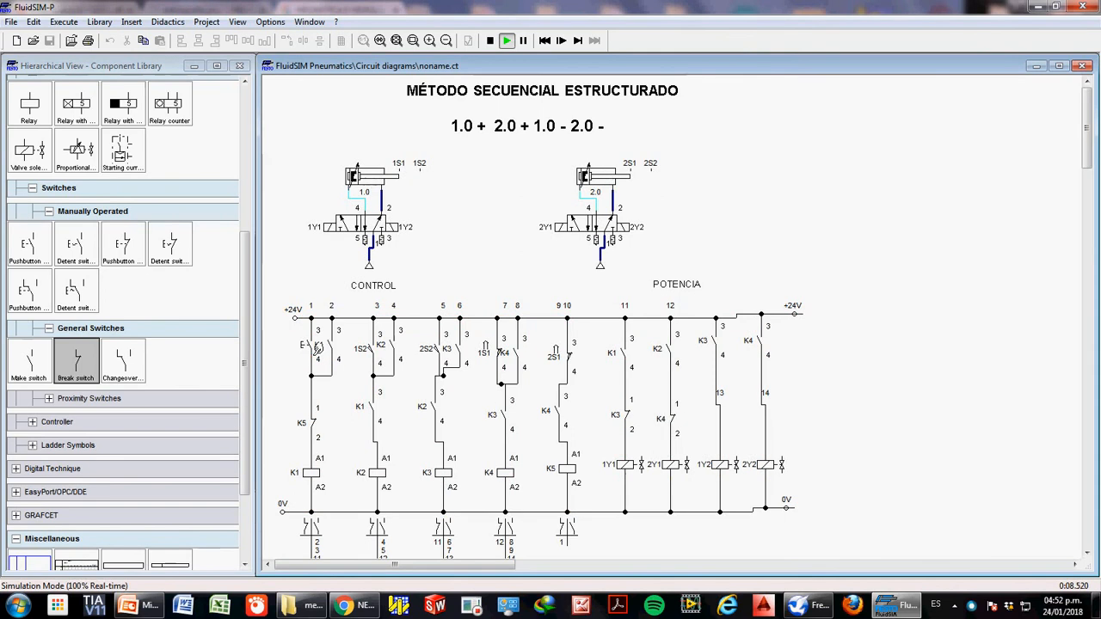
- Switch the simulation to stepped mode, actuate the start pushbutton, and advance by state changes until cylinder 1.0 extends and relay K2 is energized
left_click(562, 43)
left_click(315, 348)
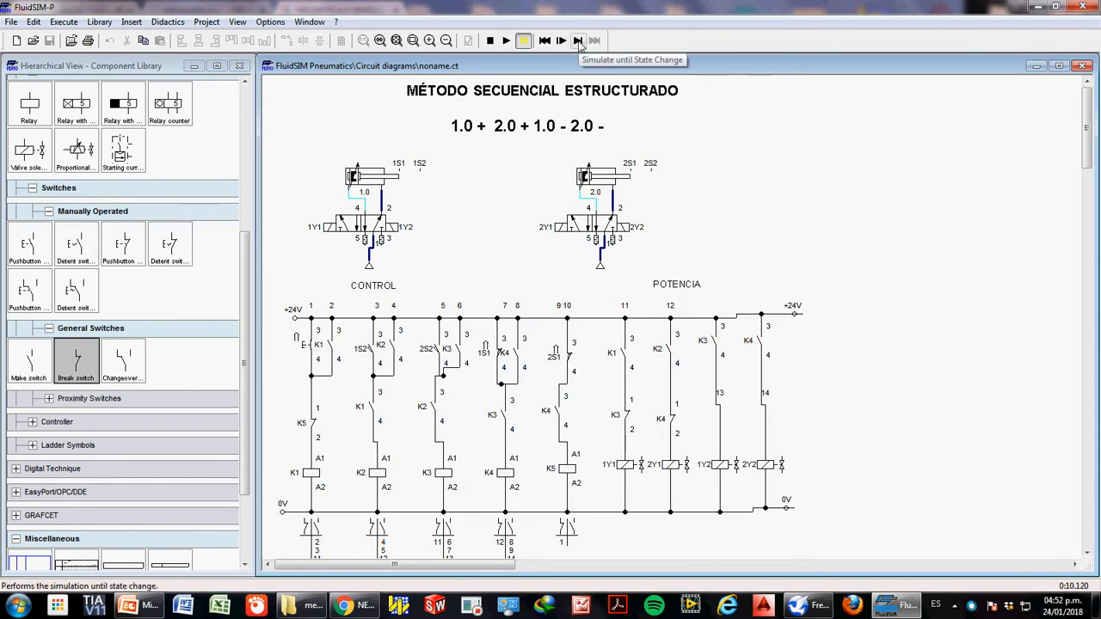
left_click(579, 41)
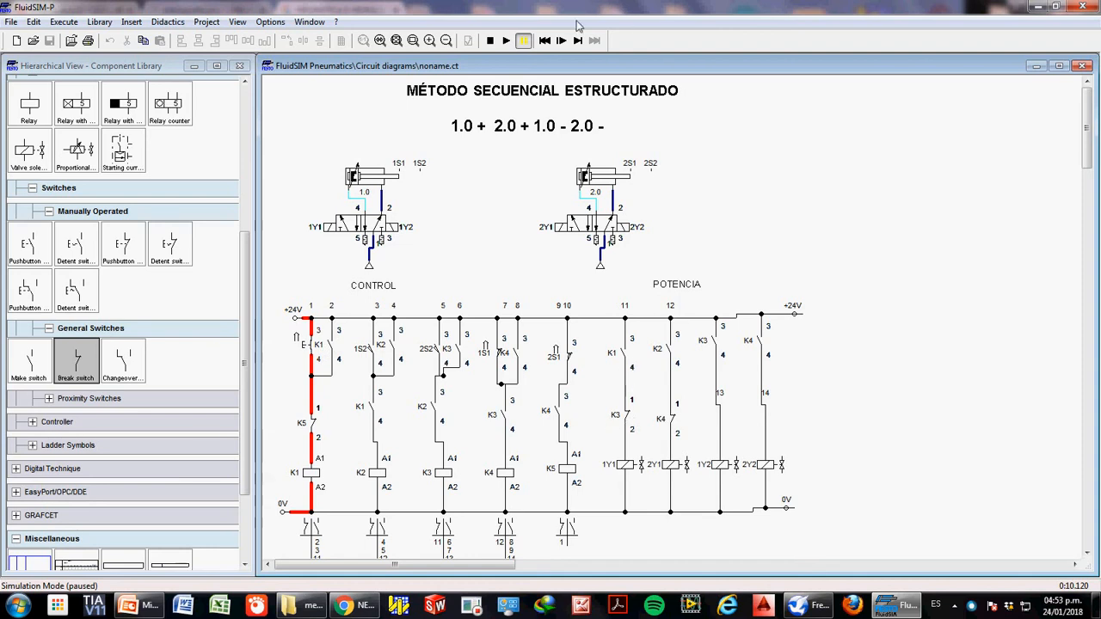
left_click(577, 40)
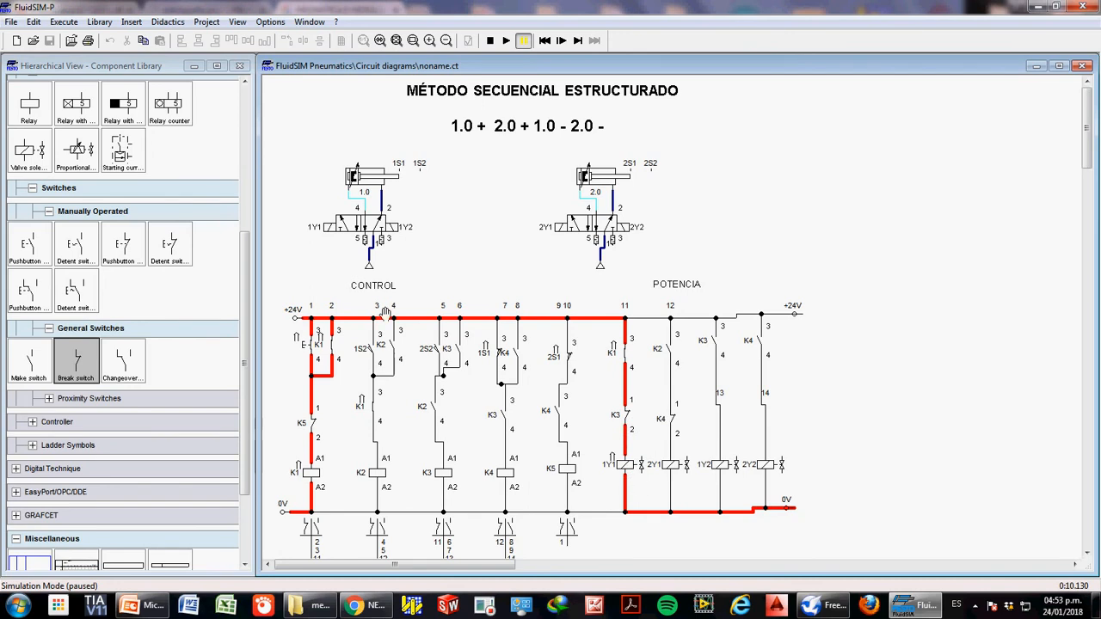
left_click(577, 41)
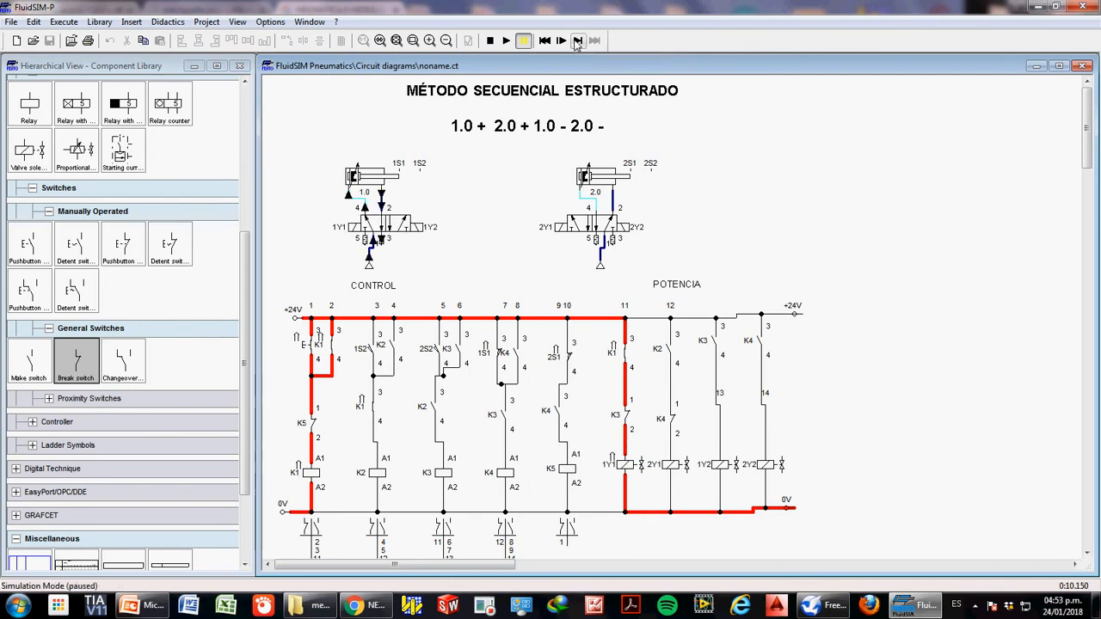
left_click(577, 41)
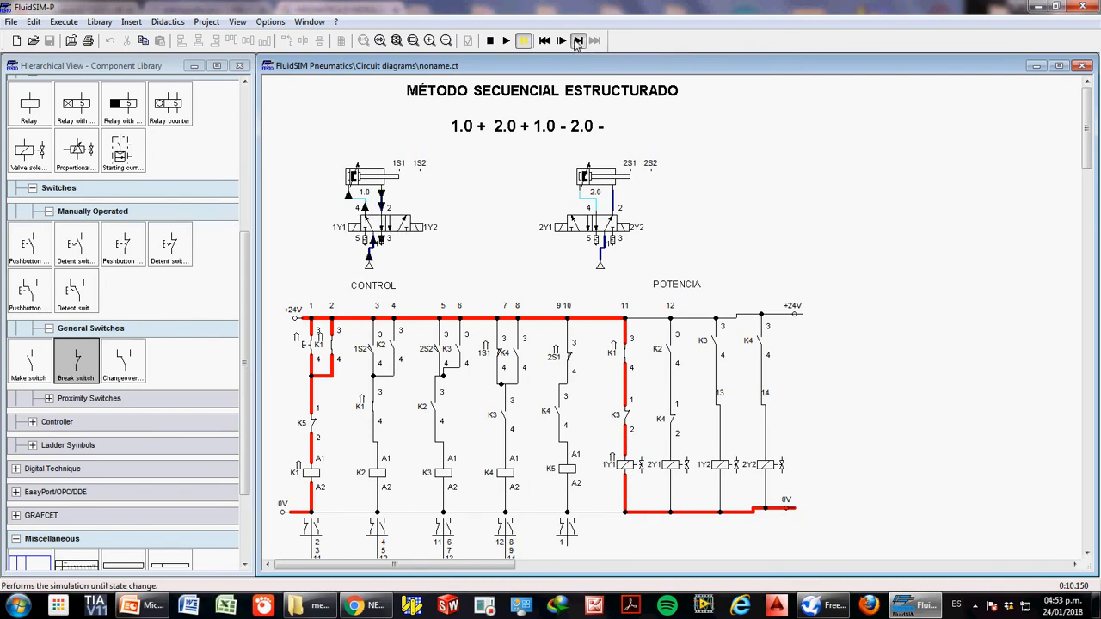
left_click(577, 41)
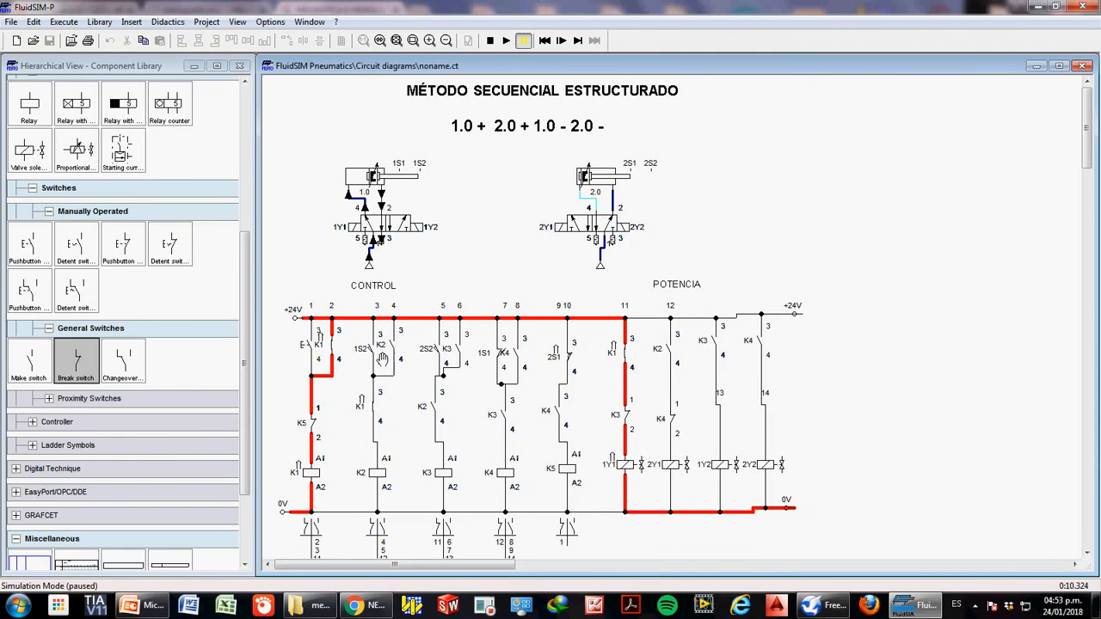
left_click(576, 42)
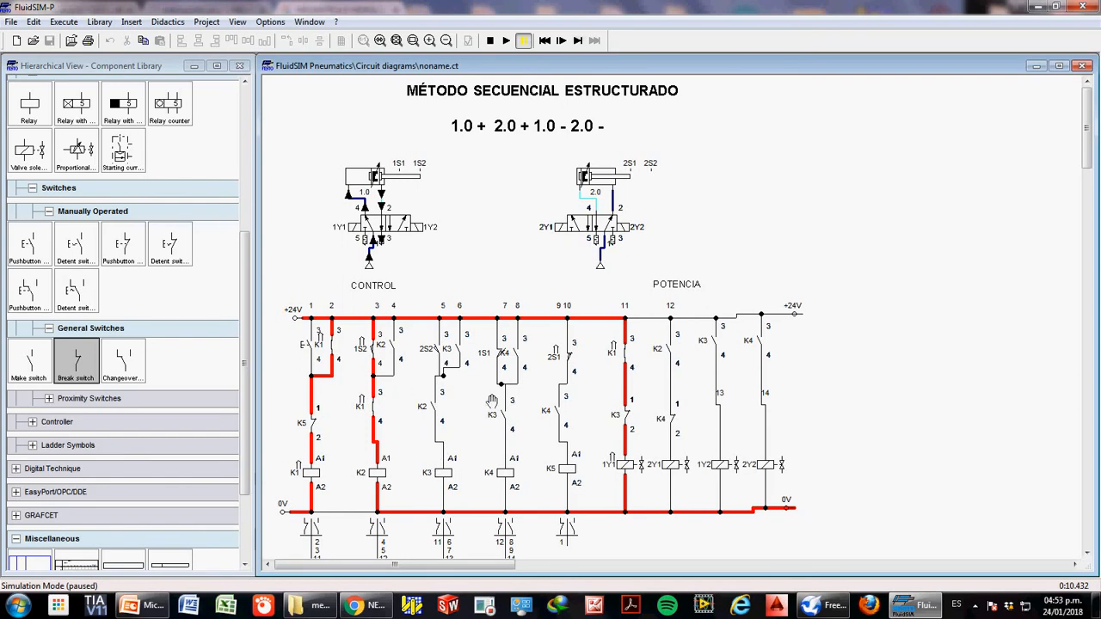
- Advance the simulation by state changes until cylinder 2.0 extends and relay K3 is energized through 2S2
left_click(576, 41)
left_click(576, 41)
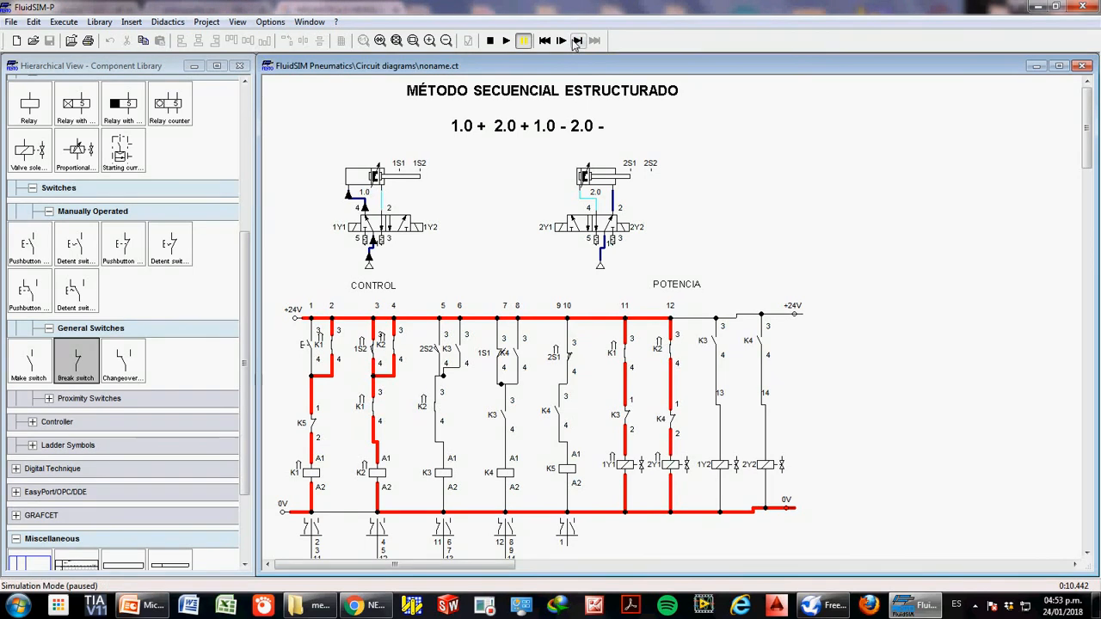
left_click(576, 41)
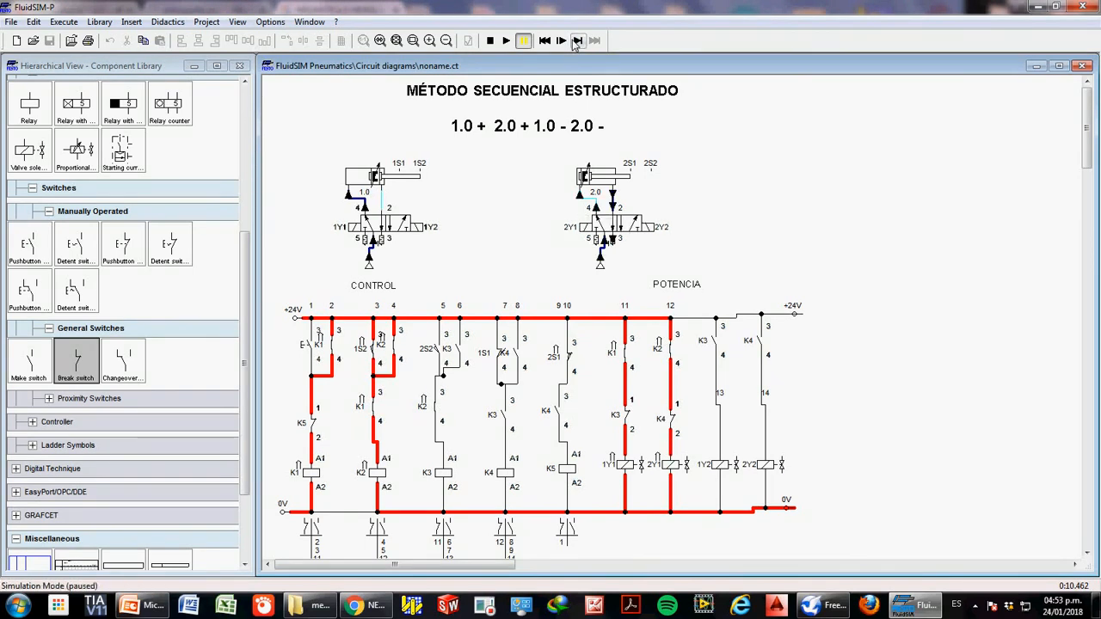
left_click(576, 42)
left_click(576, 42)
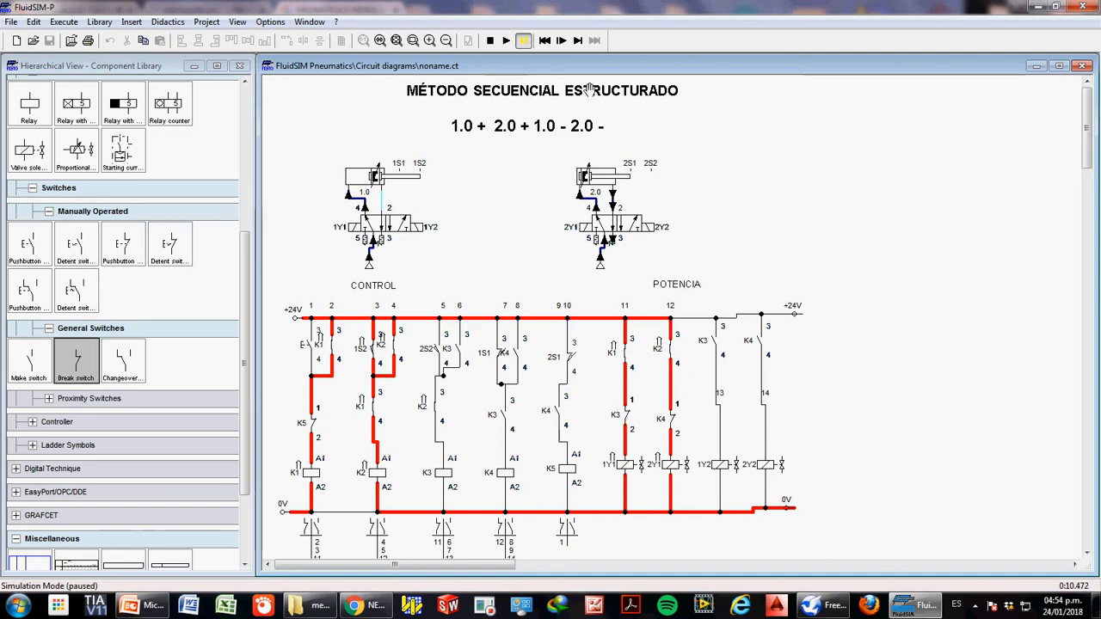
left_click(578, 41)
left_click(578, 41)
left_click(578, 42)
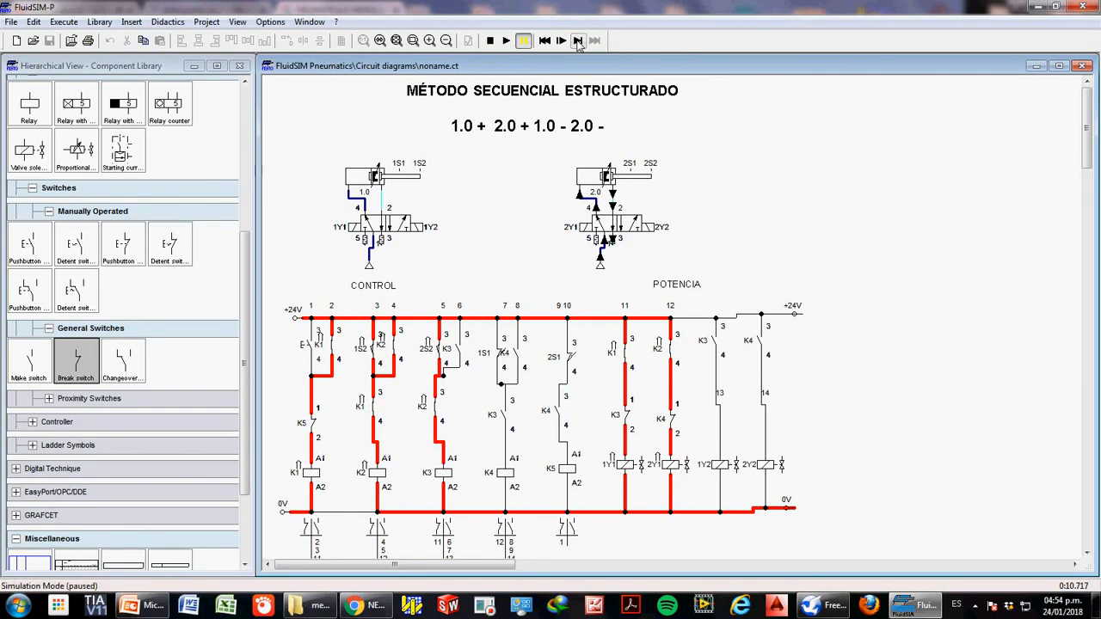
- Advance the simulation by state changes until cylinder 1.0 retracts and relay K4 powers solenoid 2Y2
left_click(578, 41)
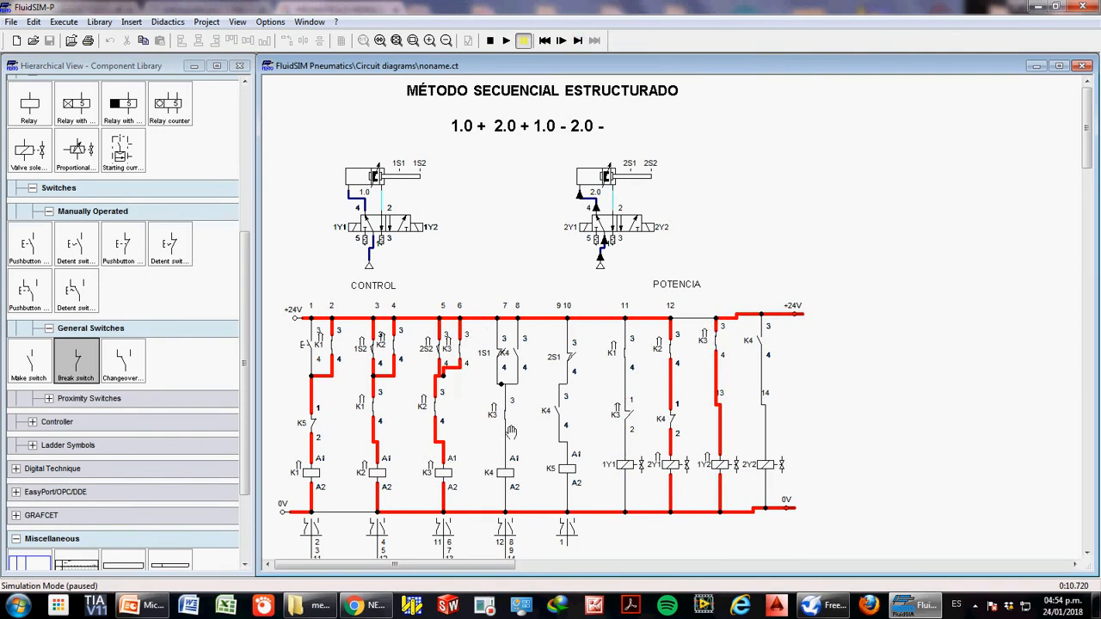
left_click(577, 43)
left_click(576, 43)
left_click(577, 43)
left_click(576, 43)
left_click(576, 43)
left_click(576, 43)
left_click(576, 43)
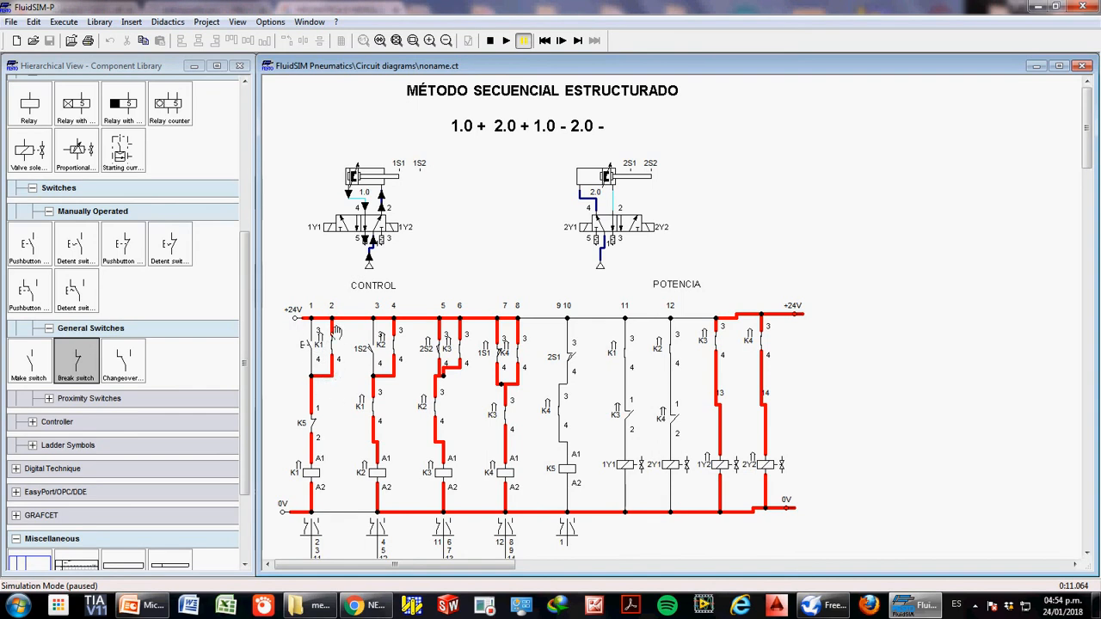
- Advance the simulation by state changes until cylinder 2.0 retracts and relay K5 is energized through 2S1
left_click(578, 41)
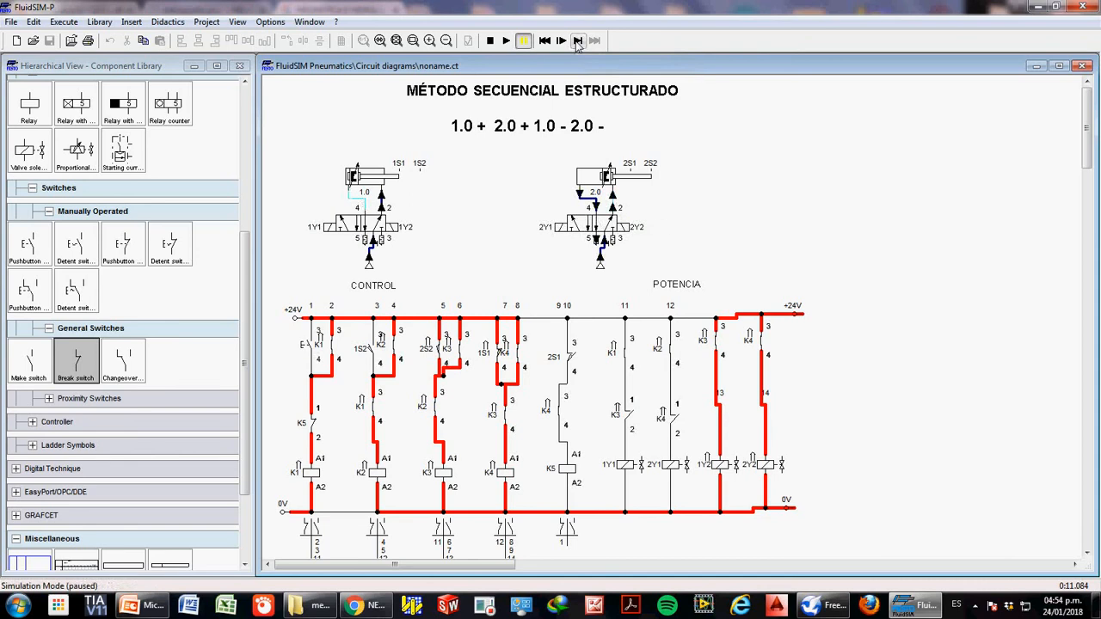
left_click(578, 42)
left_click(578, 41)
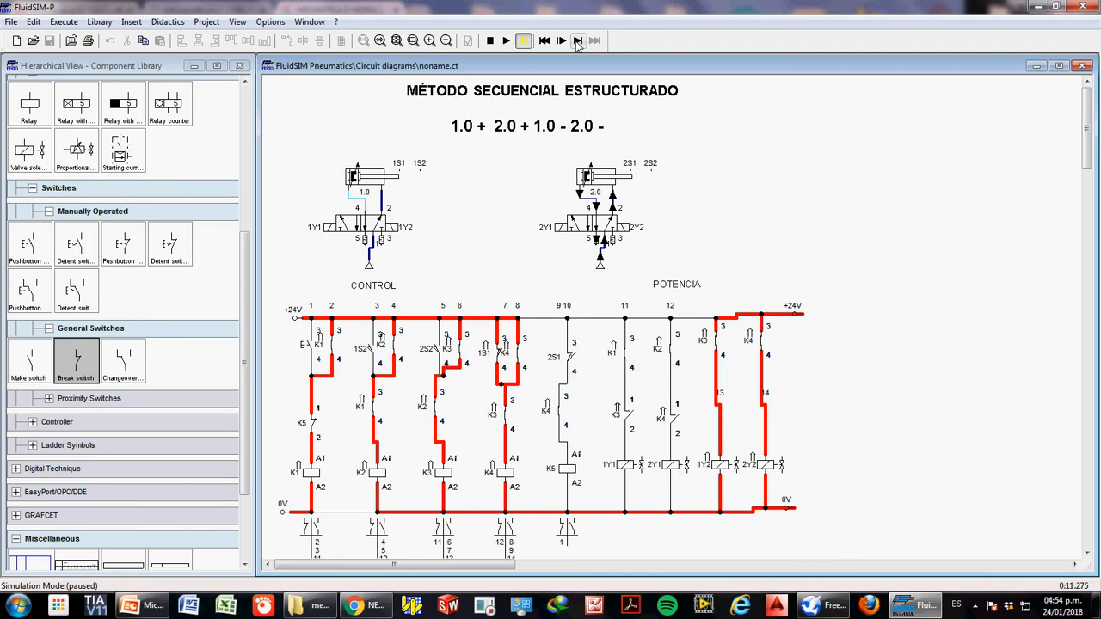
left_click(577, 43)
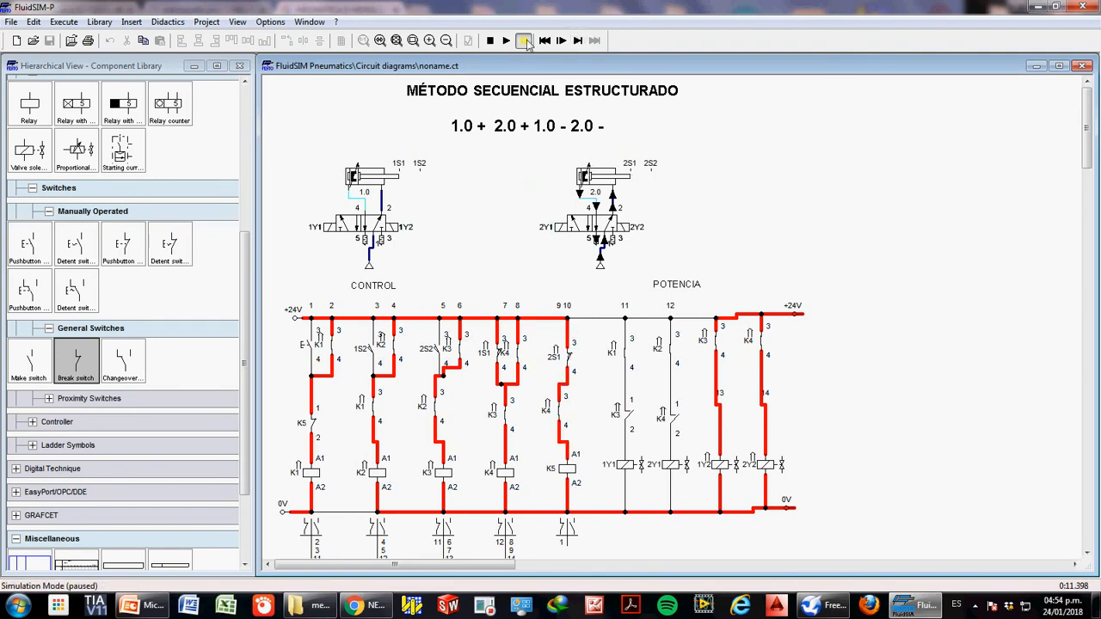
- Advance the simulation by state changes through the K5 reset until relays K1 to K4 and all solenoids are de-energized
left_click(577, 42)
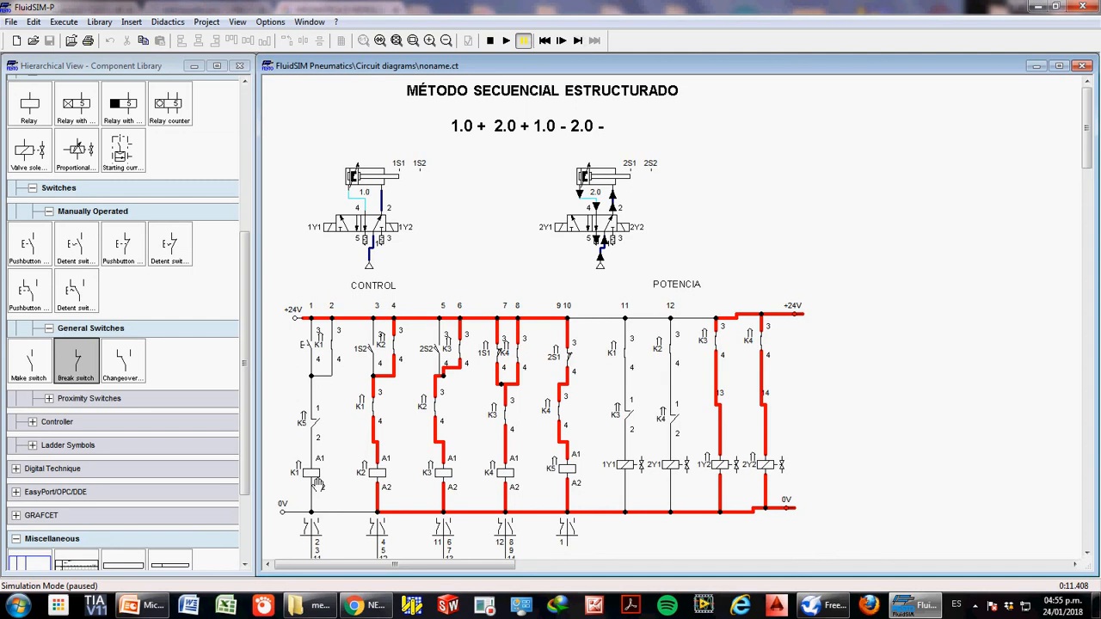
left_click(578, 41)
left_click(578, 41)
left_click(578, 41)
left_click(578, 41)
left_click(578, 40)
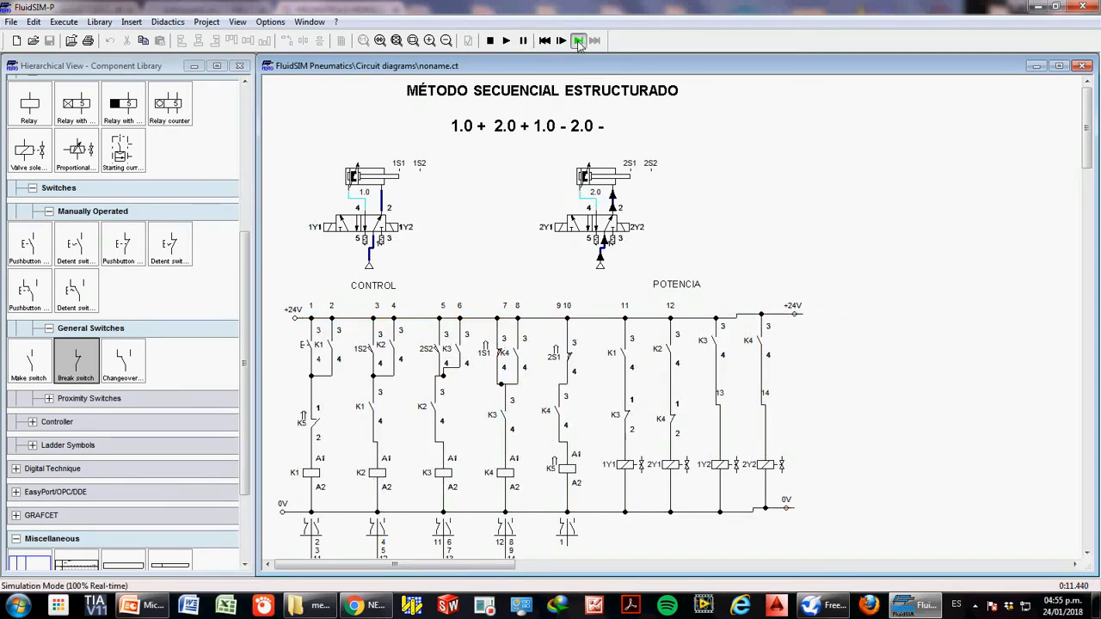
- Stop the stepped simulation and restart it in continuous mode, accepting the superimposed line warnings
left_click(490, 41)
left_click(506, 40)
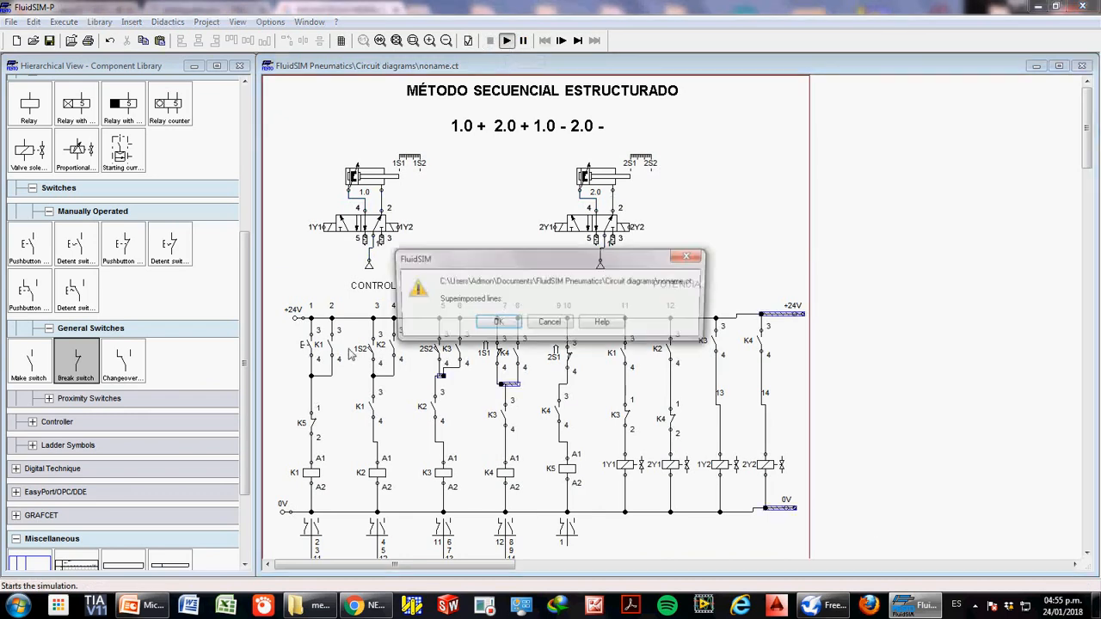
left_click(506, 327)
left_click(507, 327)
left_click(507, 327)
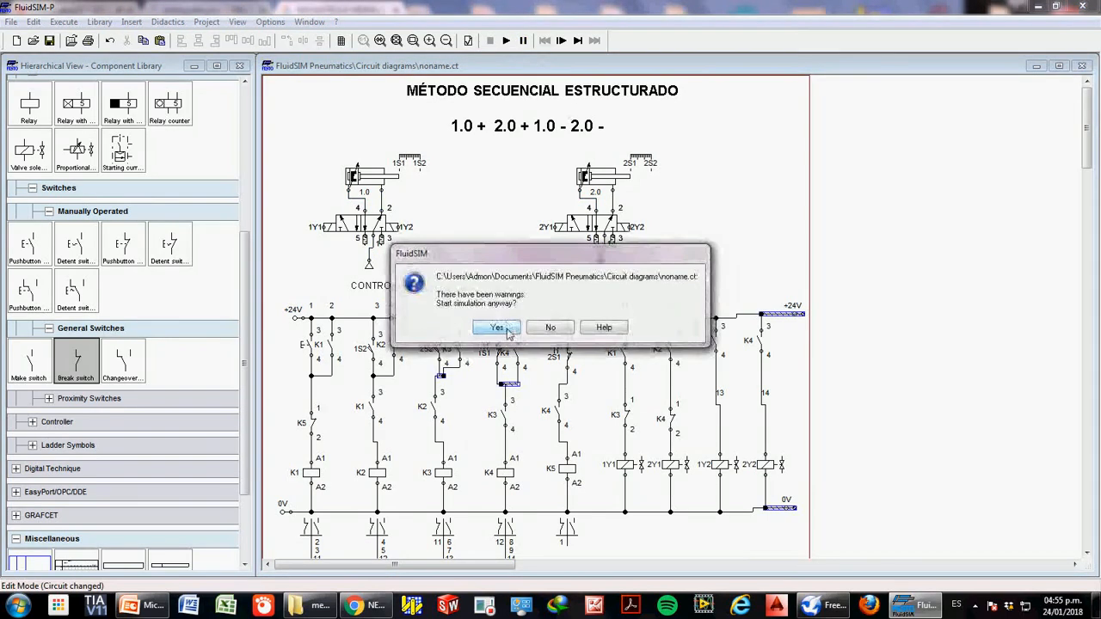
left_click(497, 327)
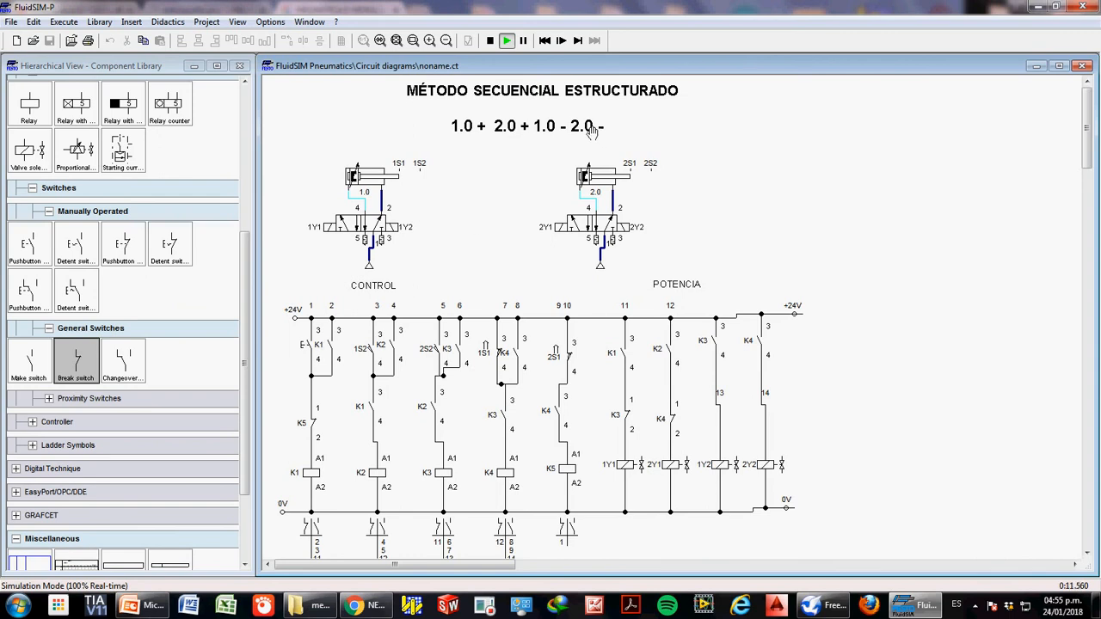
- Actuate the start pushbutton to run the full 1.0+ 2.0+ 1.0- 2.0- cycle, and return to edit mode after checking it
left_click(315, 348)
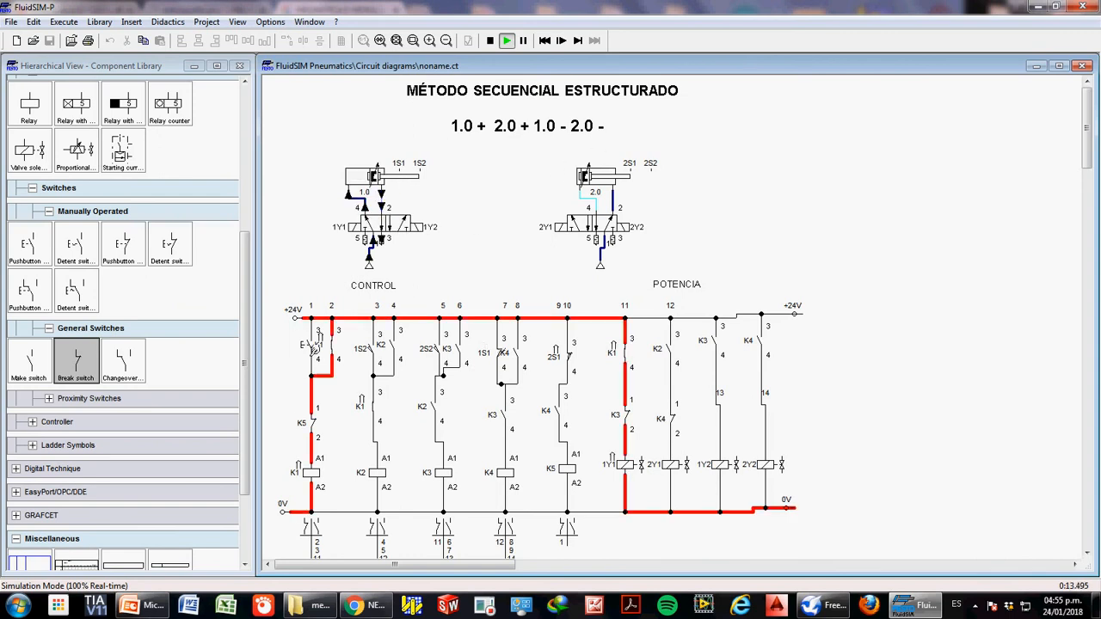
left_click(315, 347)
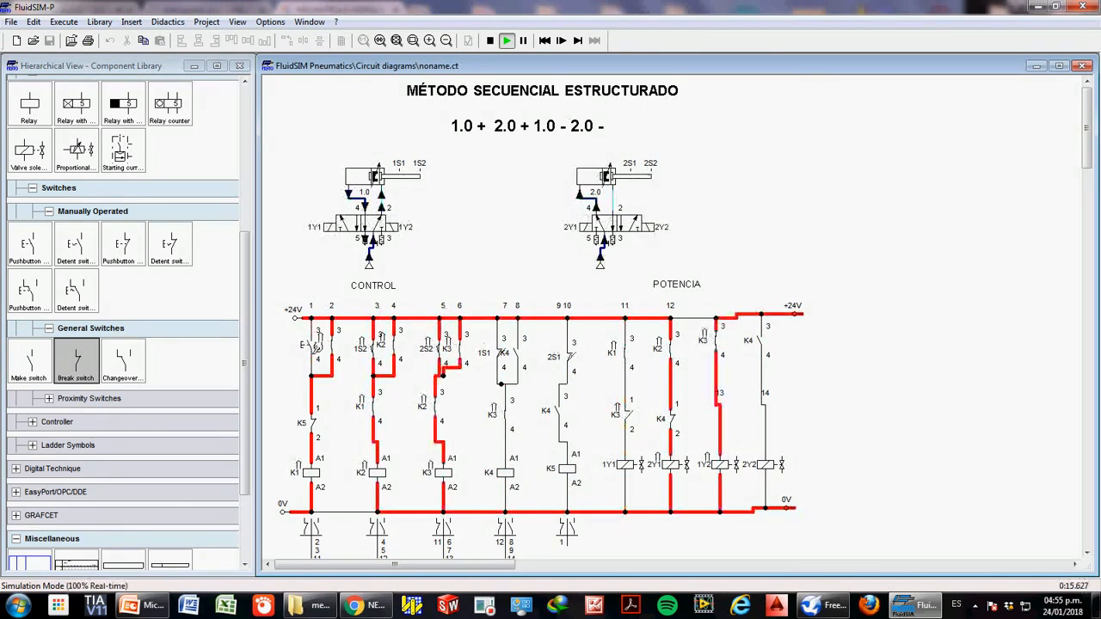
left_click(315, 348)
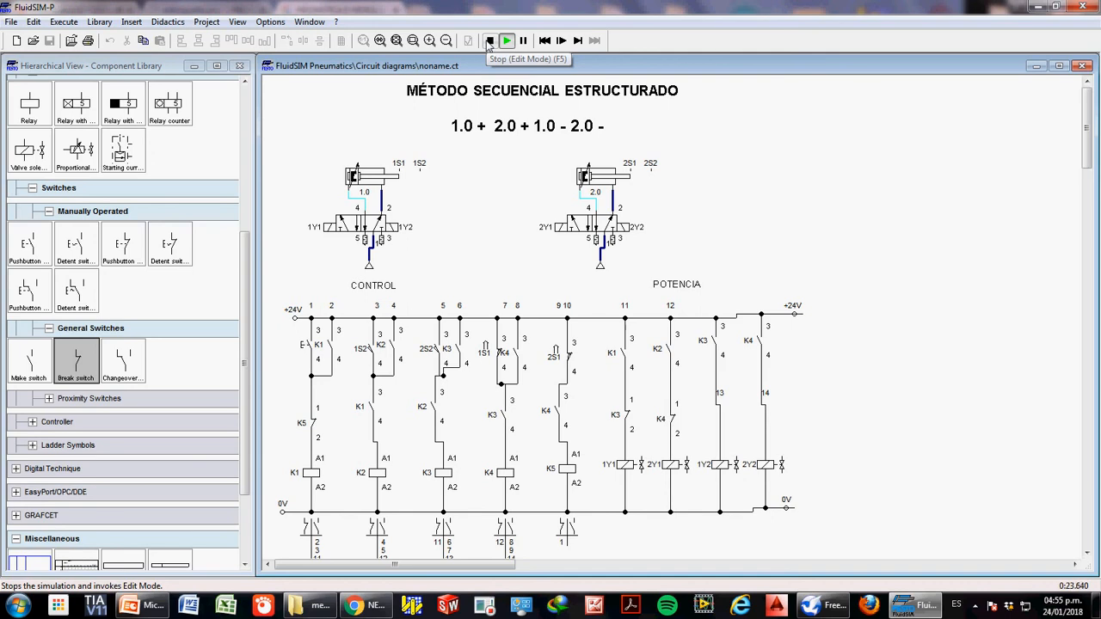
left_click(489, 41)
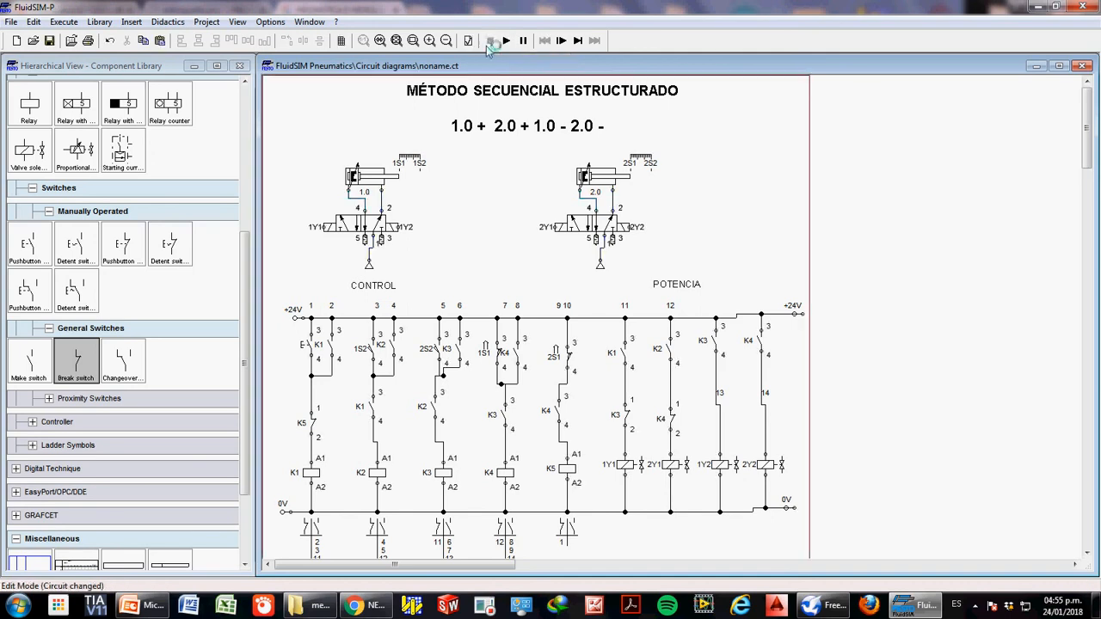